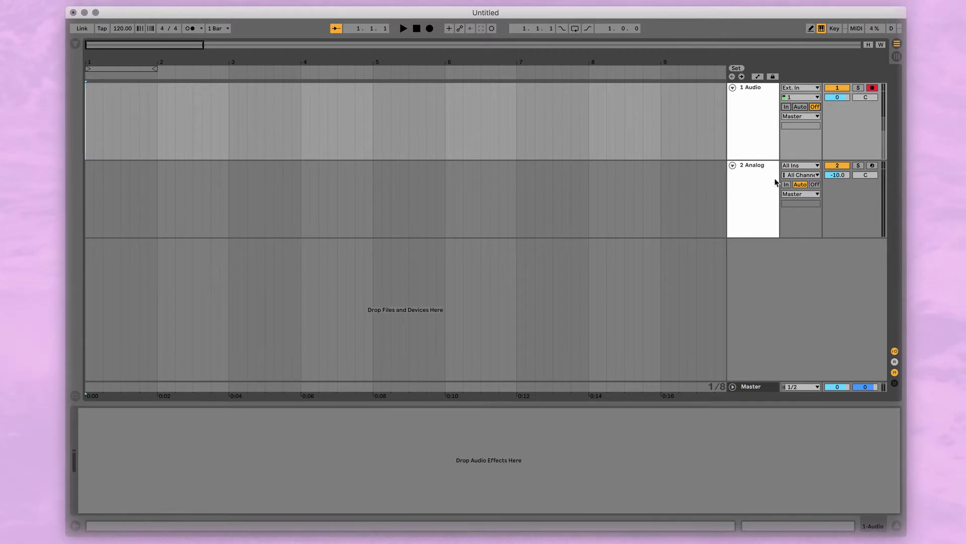
Record a take of short sounds on the 1 Audio track with monitoring on Auto, and switch its monitoring off
click(749, 101)
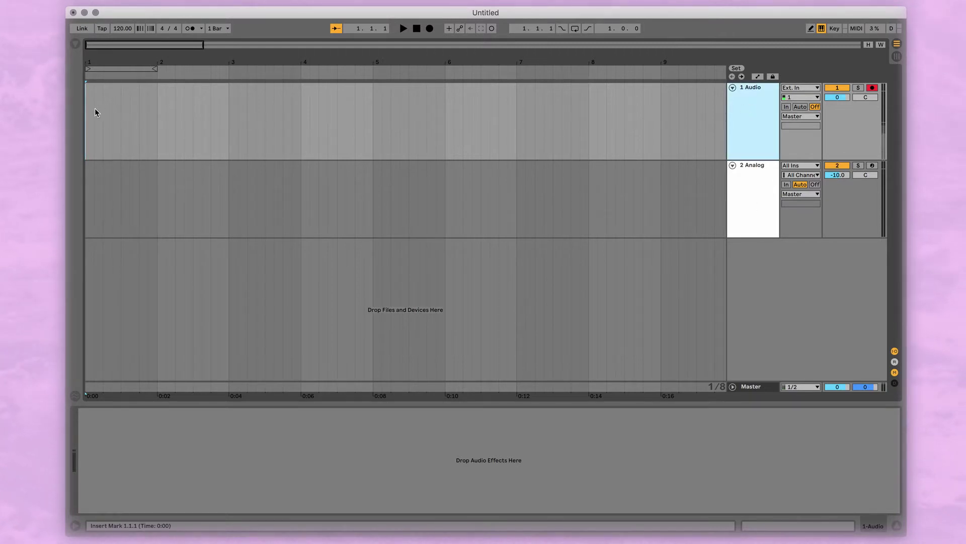
click(744, 205)
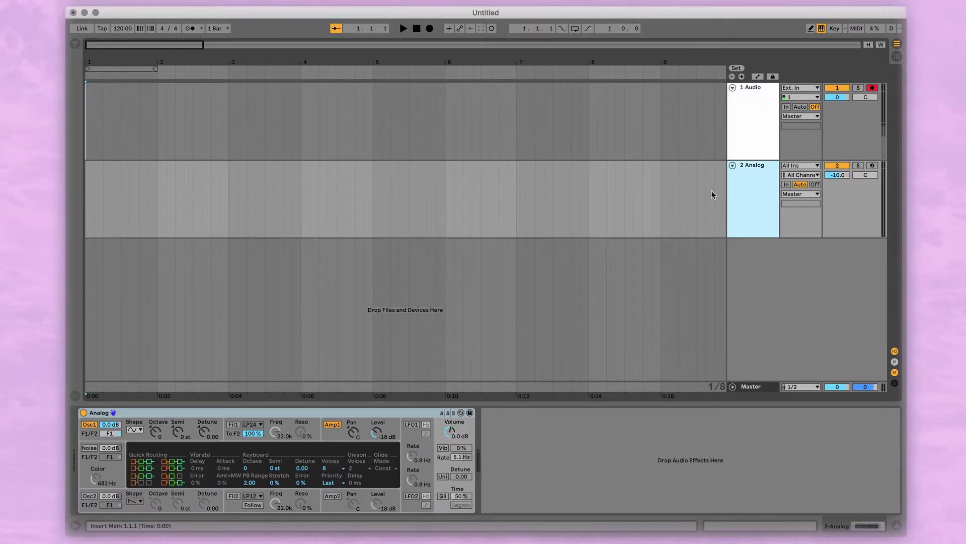
click(757, 126)
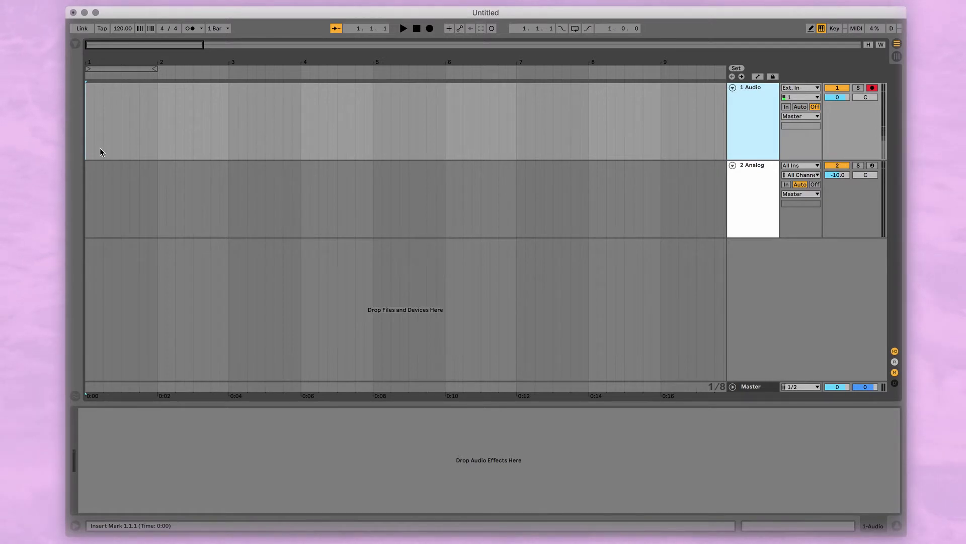
click(88, 114)
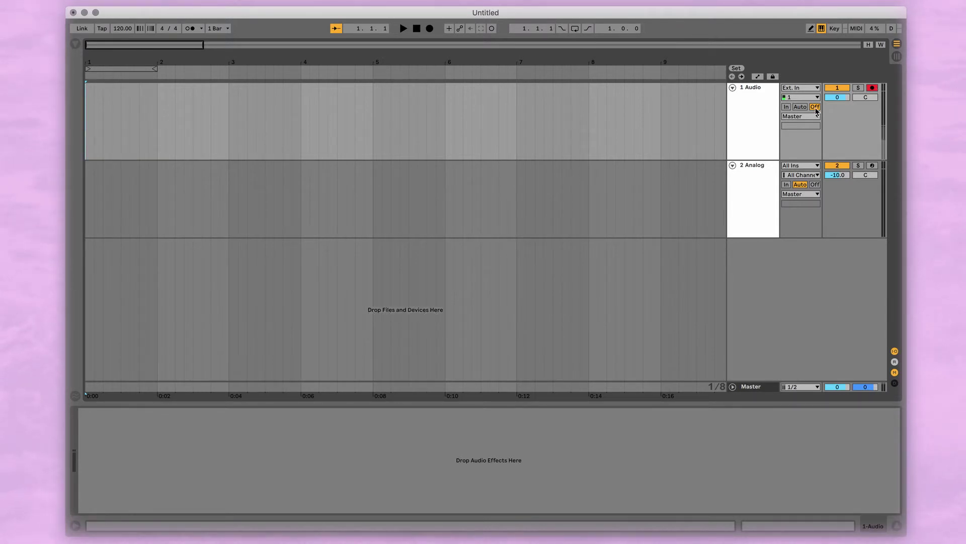
click(800, 106)
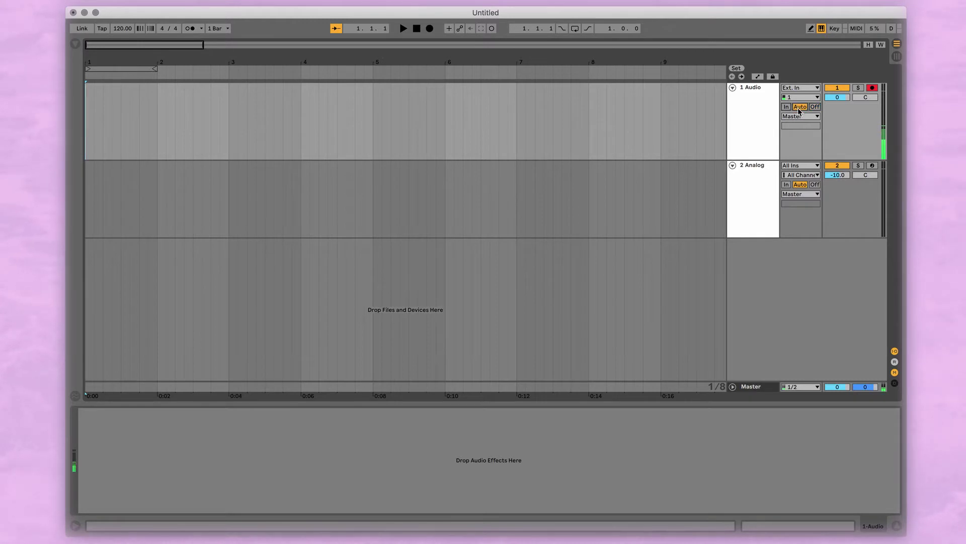
click(430, 29)
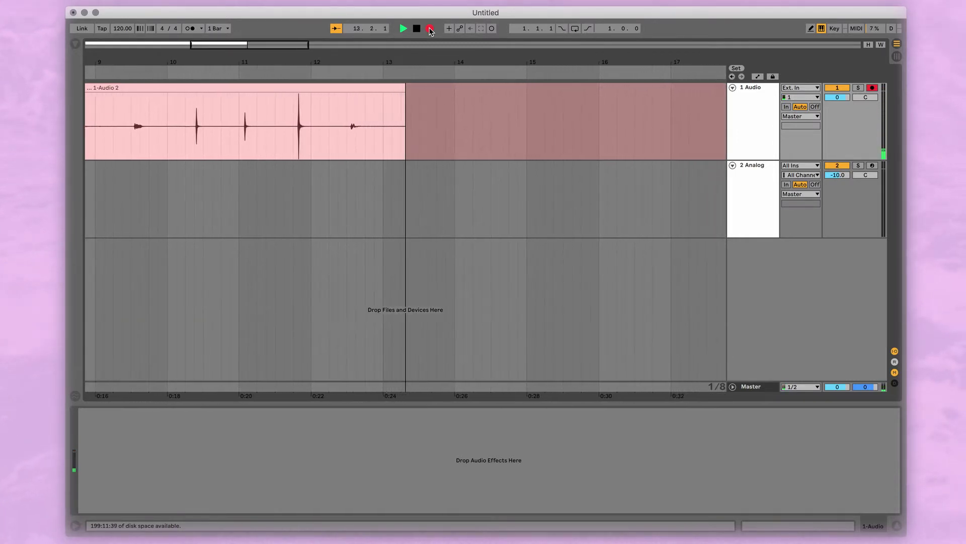
key(space)
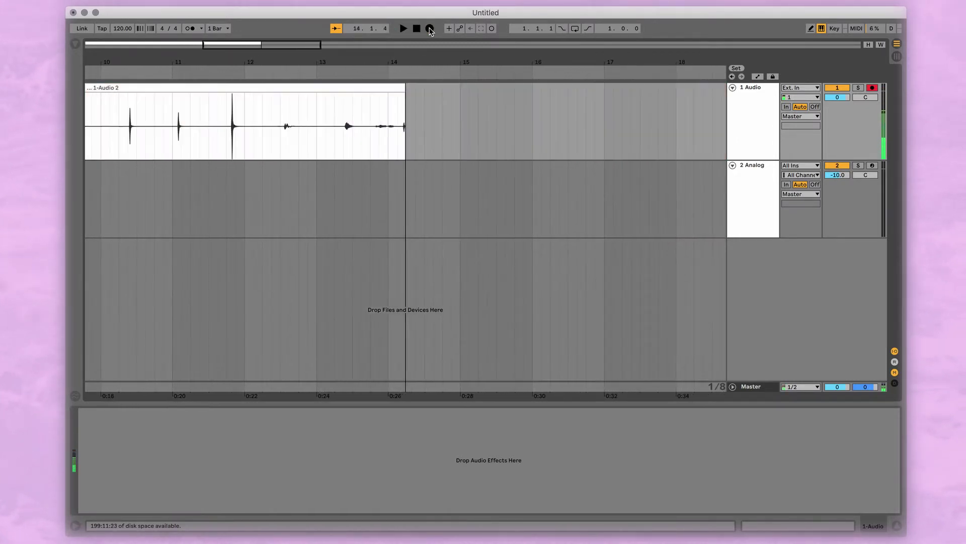
click(815, 107)
Audition the recorded hit shortly before bar 5 in the 1 Audio clip
scroll(437, 129, left, 10)
scroll(437, 129, down, 3)
scroll(437, 127, down, 3)
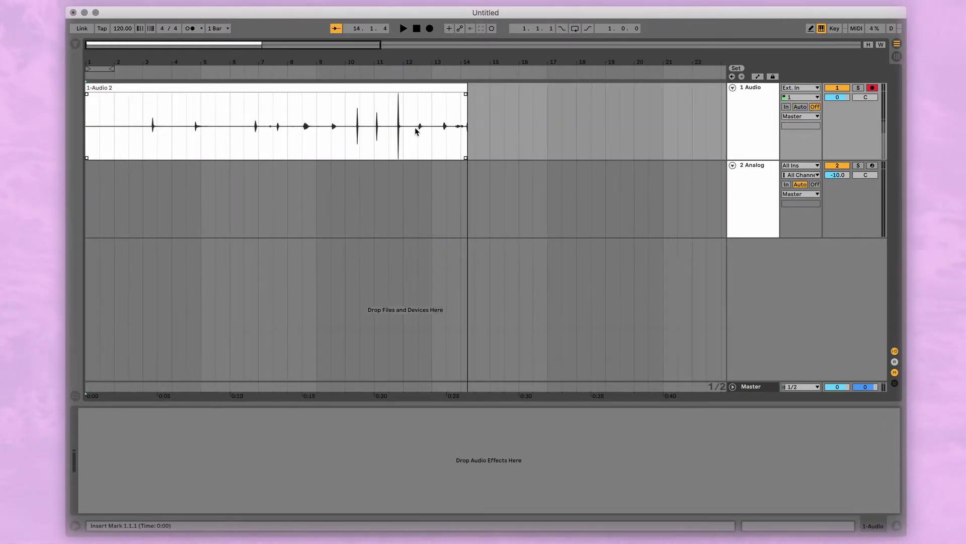
click(200, 134)
scroll(200, 135, up, 6)
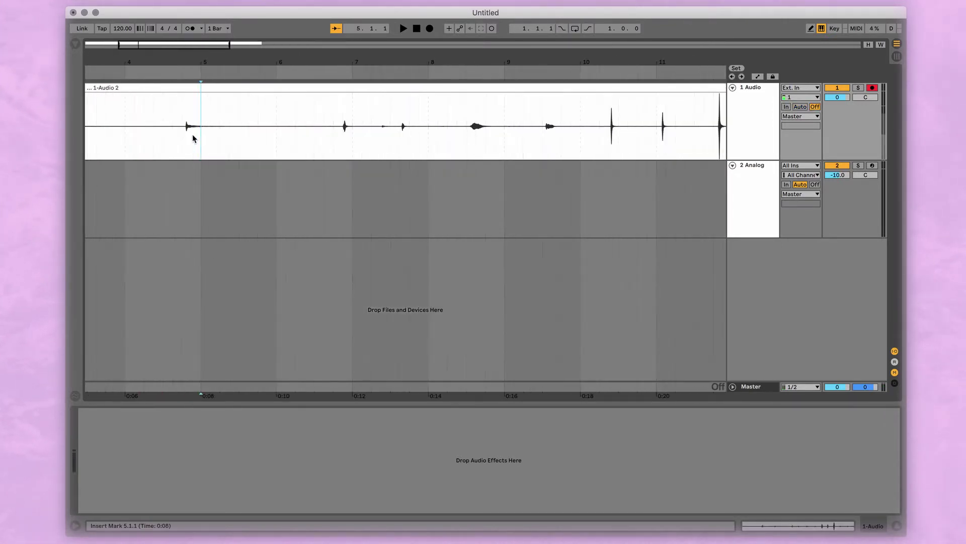
click(185, 140)
key(plus)
key(plus)
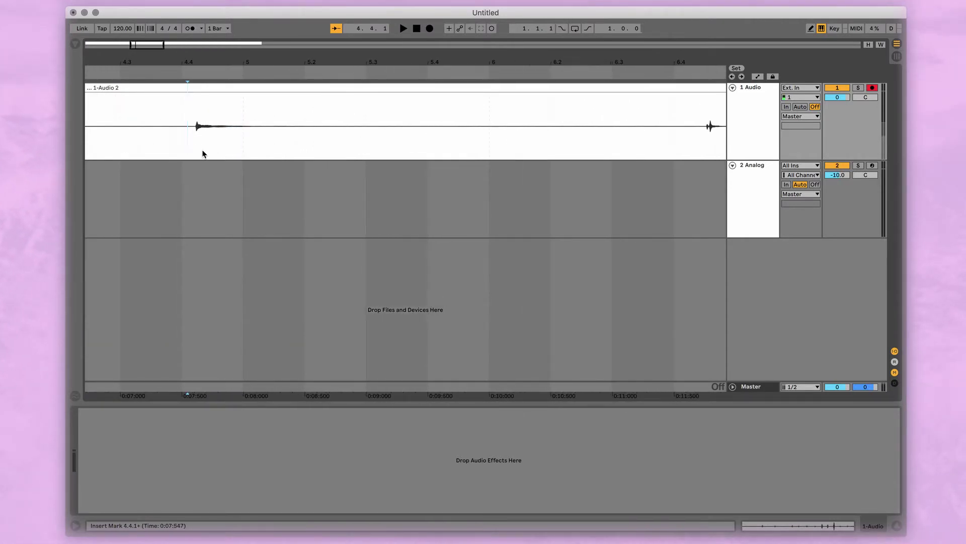
key(plus)
key(plus)
key(plus)
key(space)
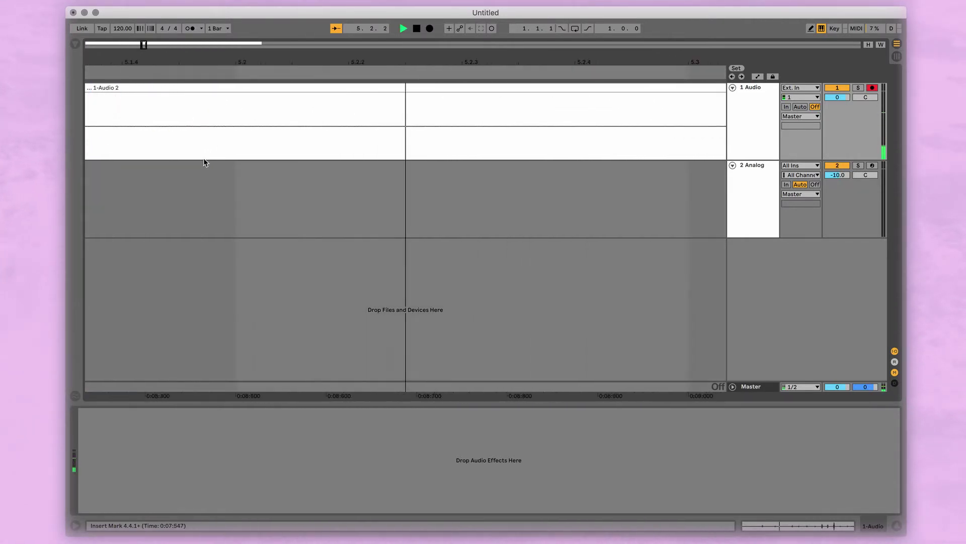
key(space)
key(minus)
key(minus)
key(minus)
key(space)
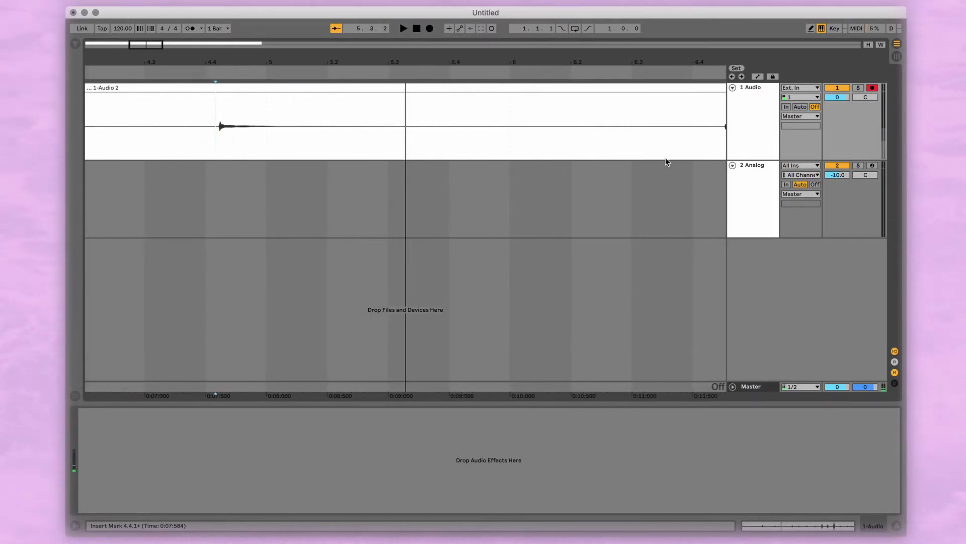
key(space)
Audition the louder hits around bars 10 to 12 of the recorded clip
key(minus)
key(minus)
key(minus)
key(minus)
click(265, 139)
key(space)
click(294, 135)
key(space)
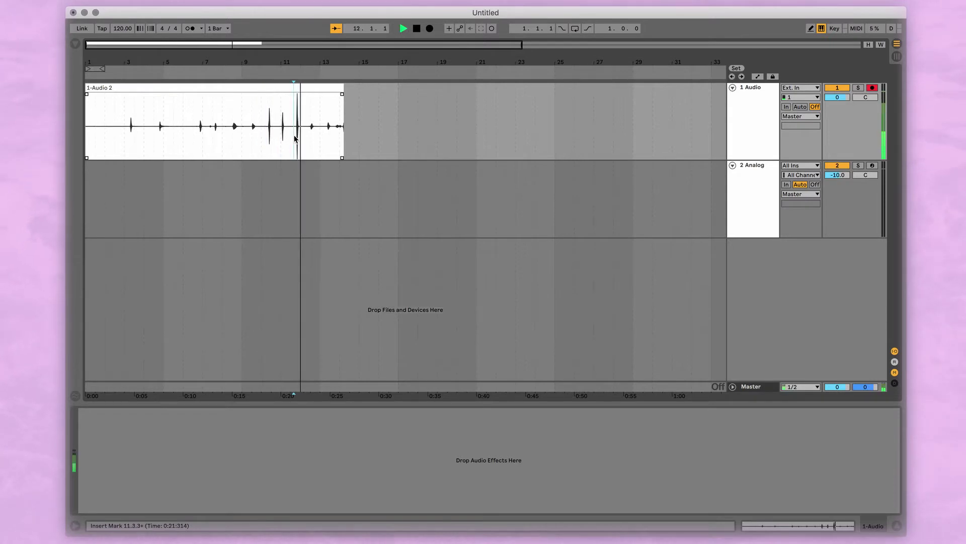
key(space)
Trim the silence before the first hit of the recorded clip and move the clip to bar 1
key(plus)
key(plus)
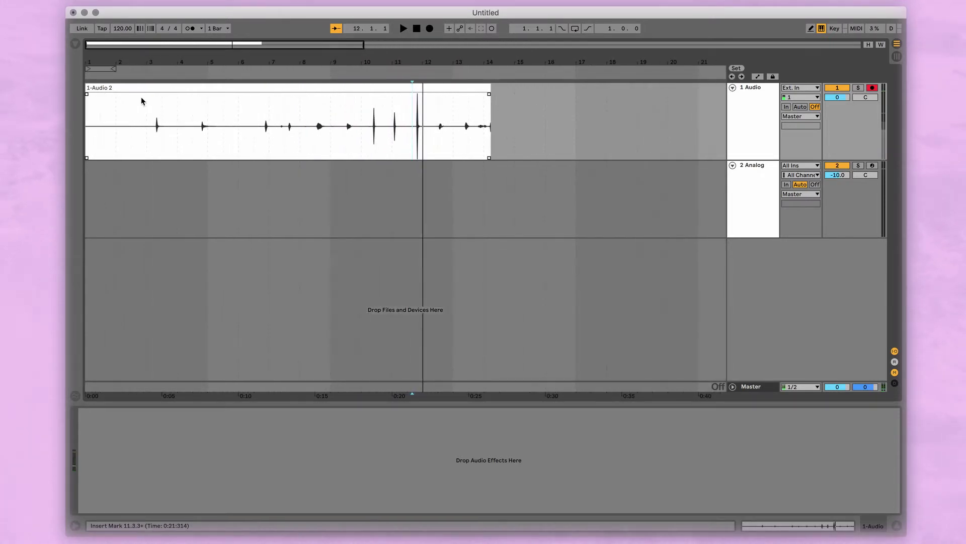
drag(87, 100, 107, 90)
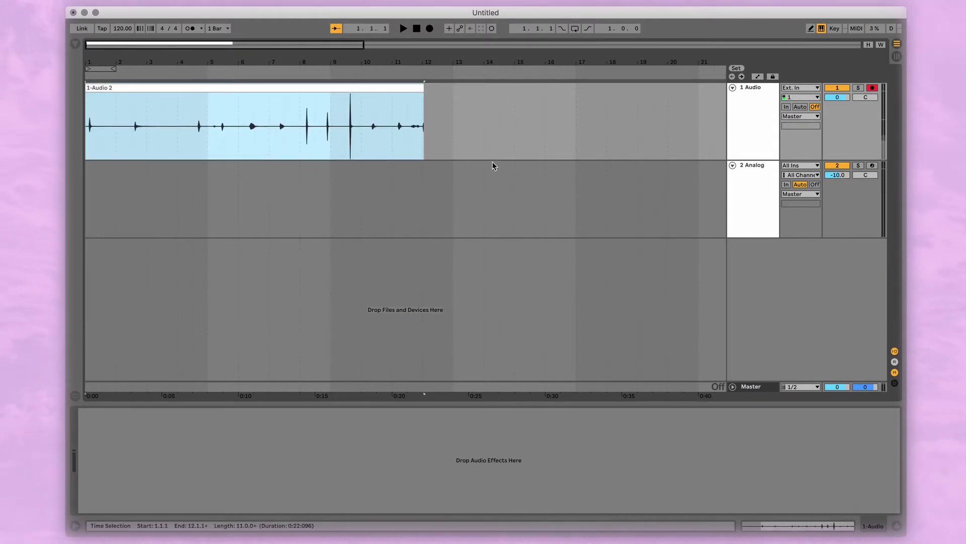
Select the 2 Analog track and arm it for recording
click(742, 191)
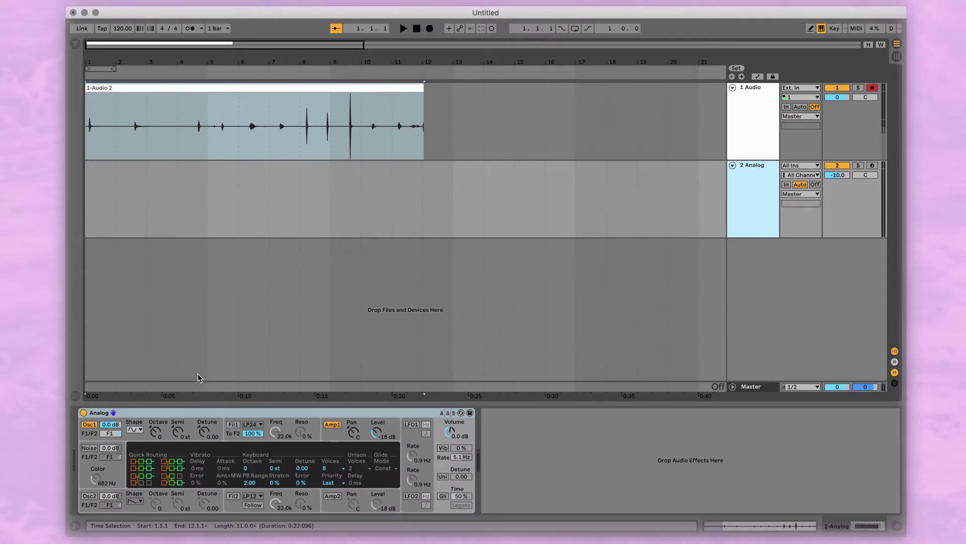
click(129, 413)
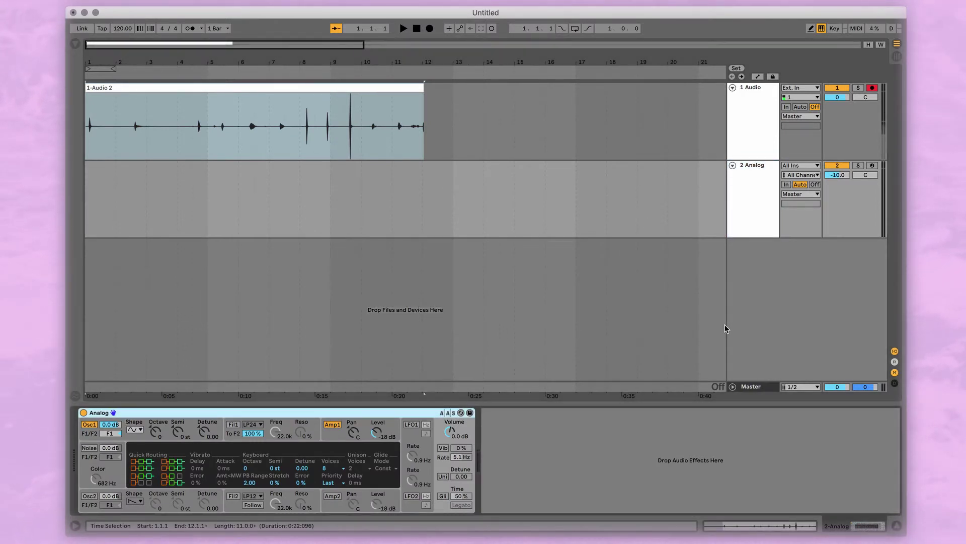
click(873, 165)
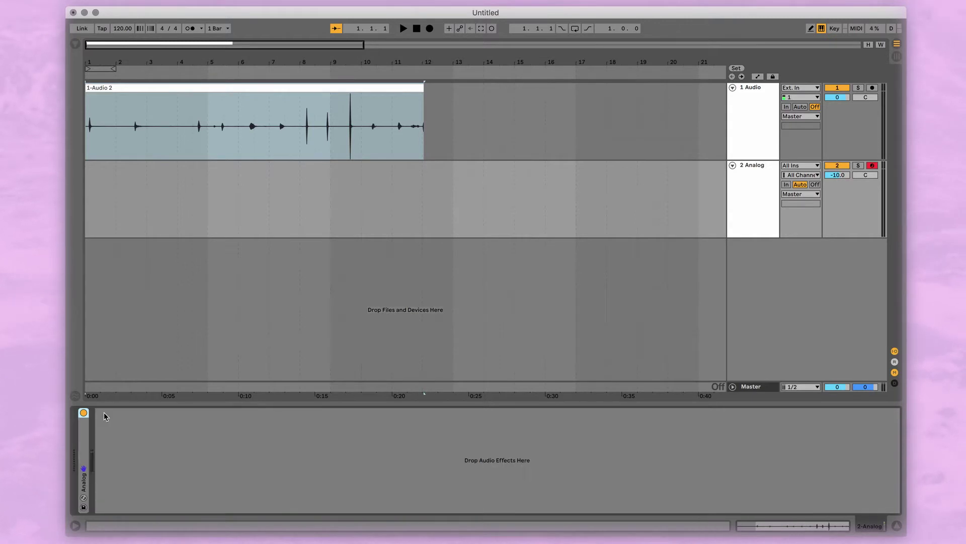
Group the Analog device into an Instrument Rack, show its chain list and deactivate the Analog chain
key(ctrl+g)
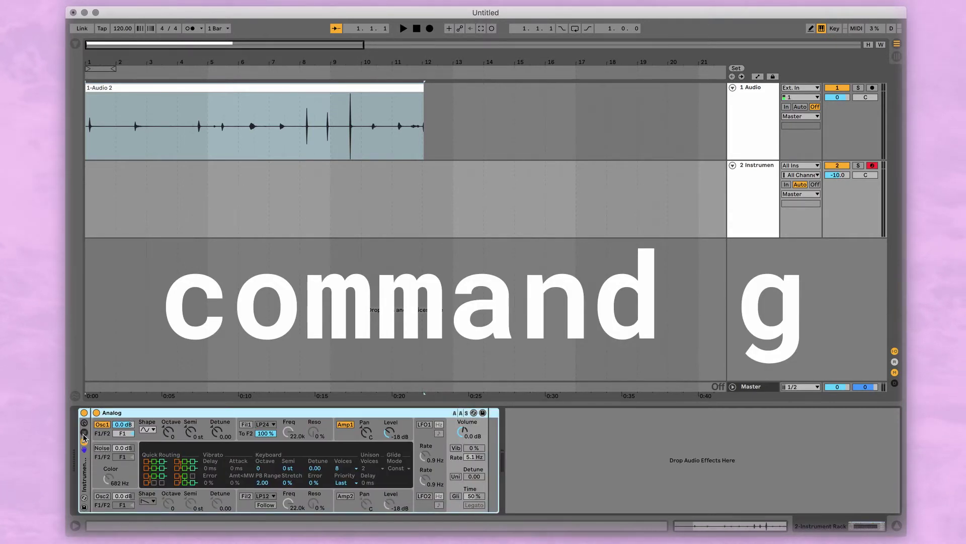
key(ctrl+g)
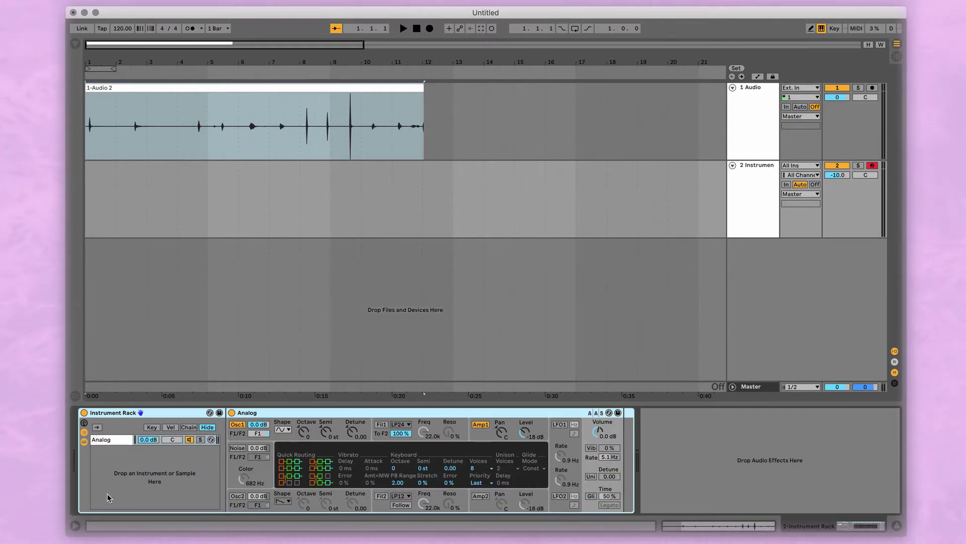
click(190, 442)
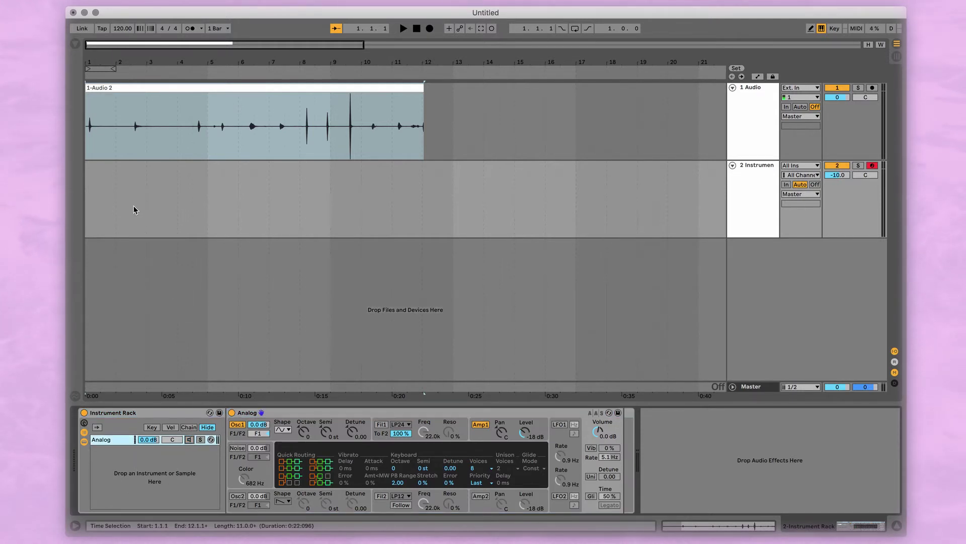
Add Simpler from the Instruments category as a second chain in the Instrument Rack and select that chain
click(75, 44)
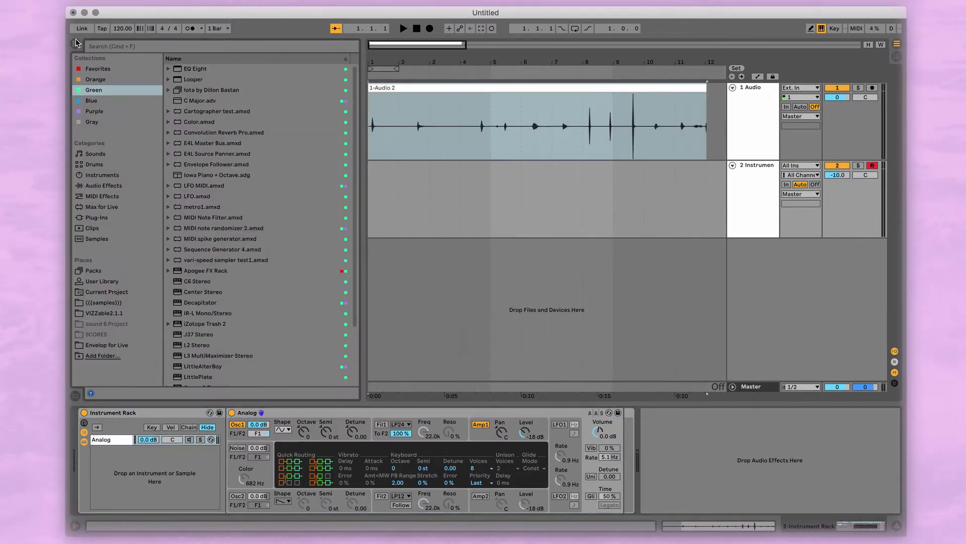
click(103, 176)
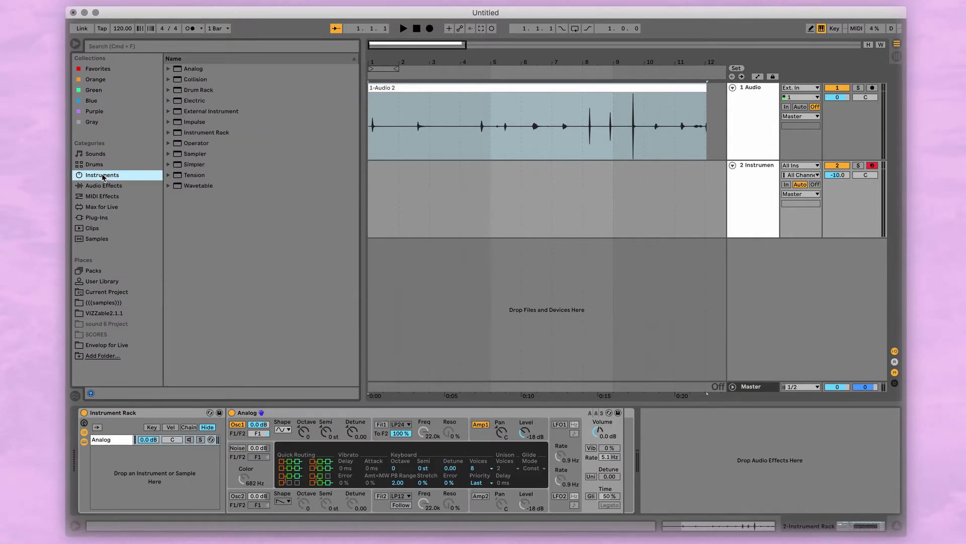
click(194, 166)
drag(235, 176, 134, 463)
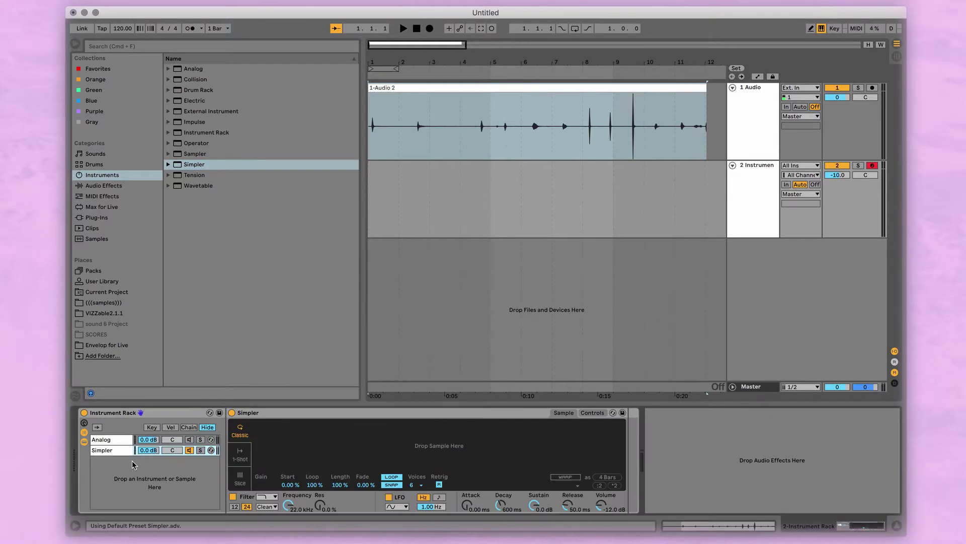
click(73, 45)
click(106, 449)
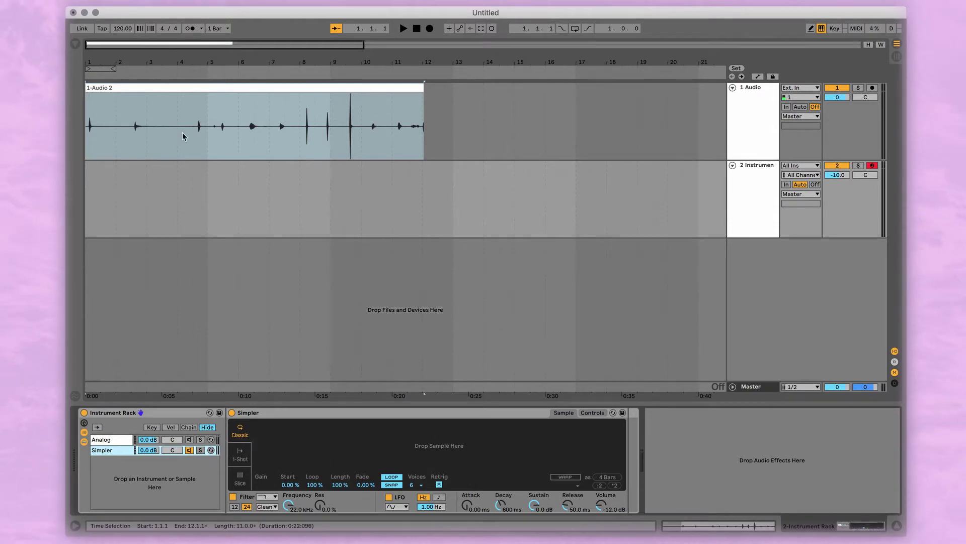
Load the recorded audio clip into Simpler and set the sample's start marker right at the first hit
drag(134, 86, 324, 445)
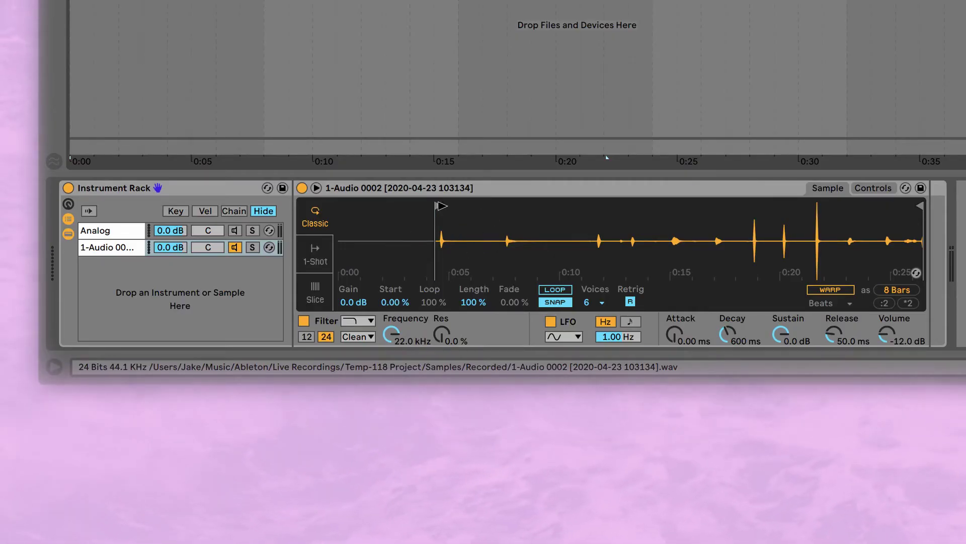
drag(441, 206, 441, 272)
scroll(426, 222, up, 4)
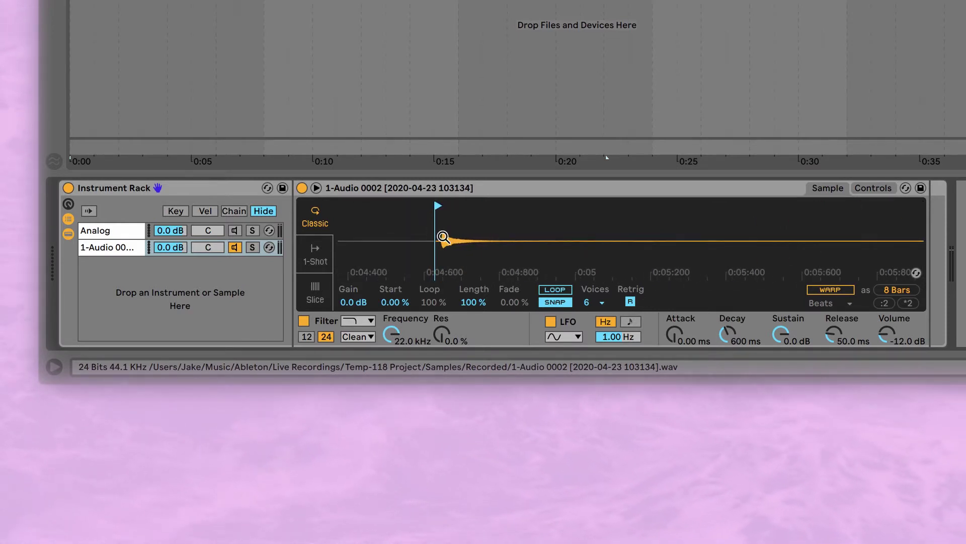
drag(441, 231, 441, 274)
mouse_move(398, 207)
mouse_down()
mouse_move(466, 206)
mouse_move(479, 274)
mouse_up()
scroll(443, 215, up, 5)
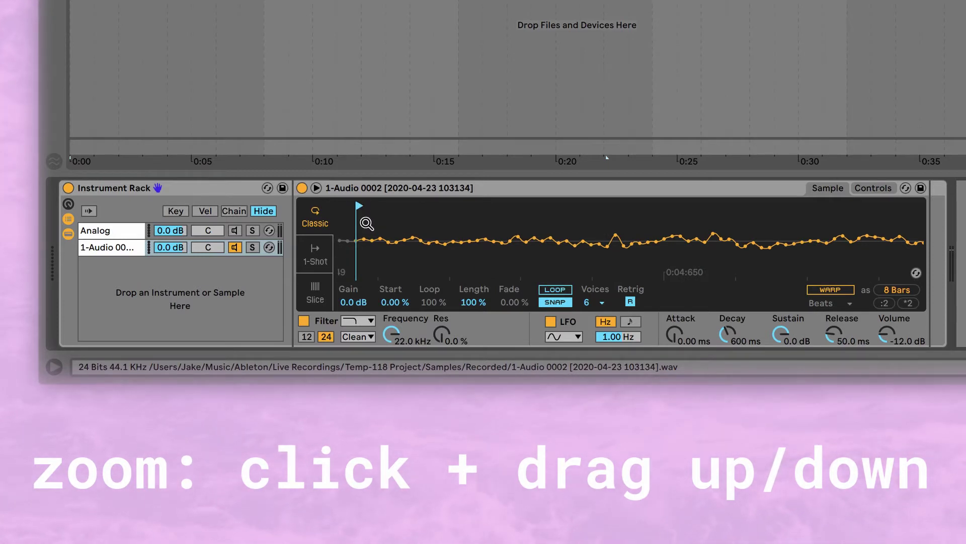
mouse_move(367, 224)
mouse_down()
mouse_move(368, 166)
mouse_move(367, 194)
mouse_up()
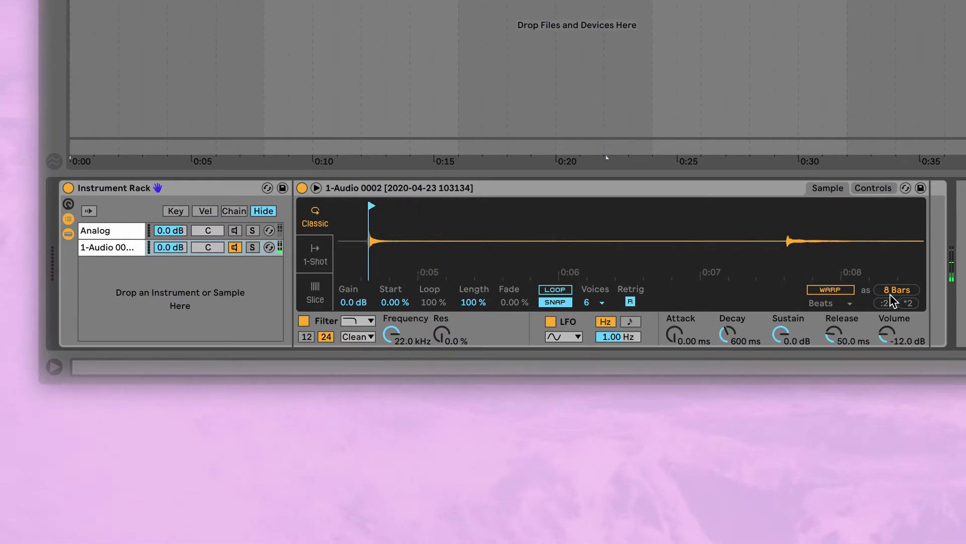
Raise Simpler's volume to 9.71 dB and set the sample's end marker just before the second hit
drag(884, 328, 885, 297)
drag(487, 276, 460, 246)
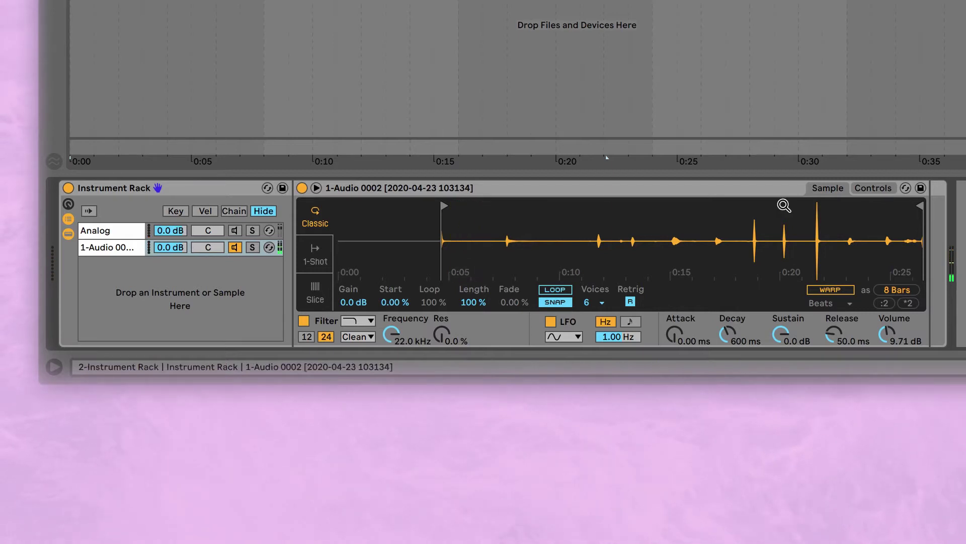
drag(807, 242, 807, 244)
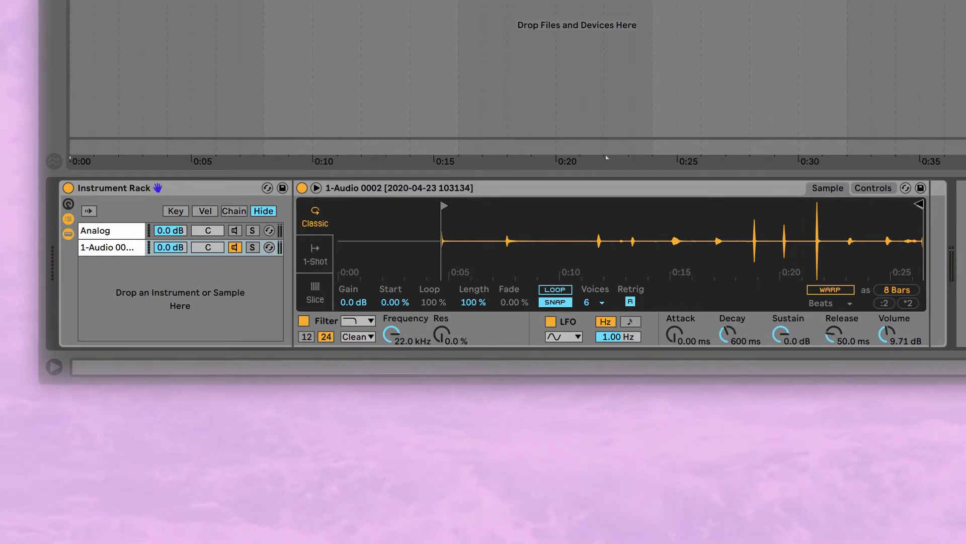
mouse_move(915, 204)
mouse_down()
mouse_move(705, 186)
mouse_move(498, 185)
mouse_up()
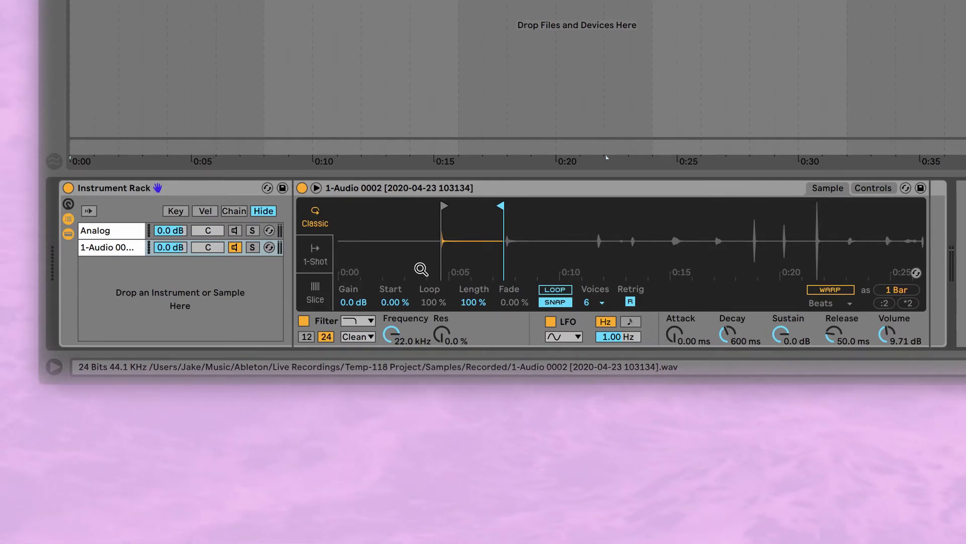
Play a note to audition the trimmed sample, and compare the devices on the rack's Analog and sample chains
key(a)
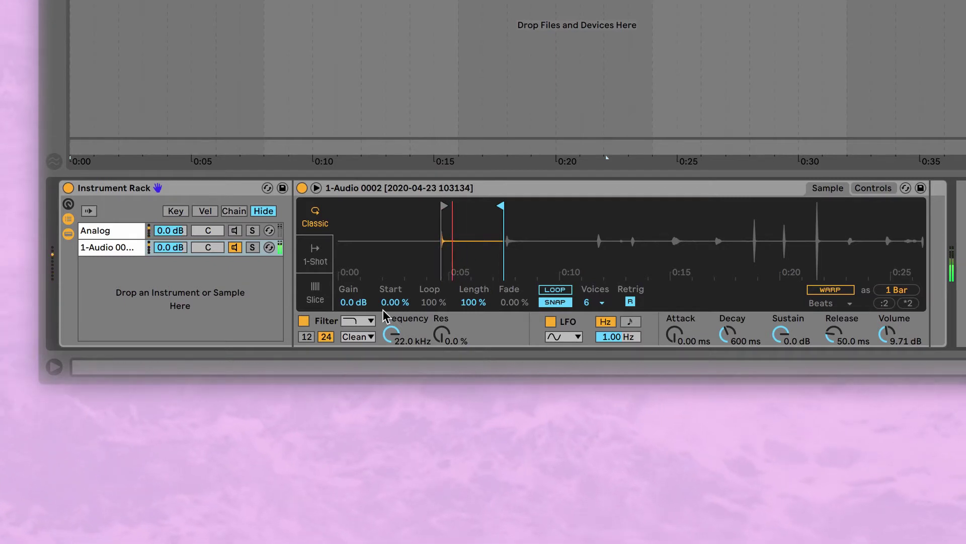
click(105, 230)
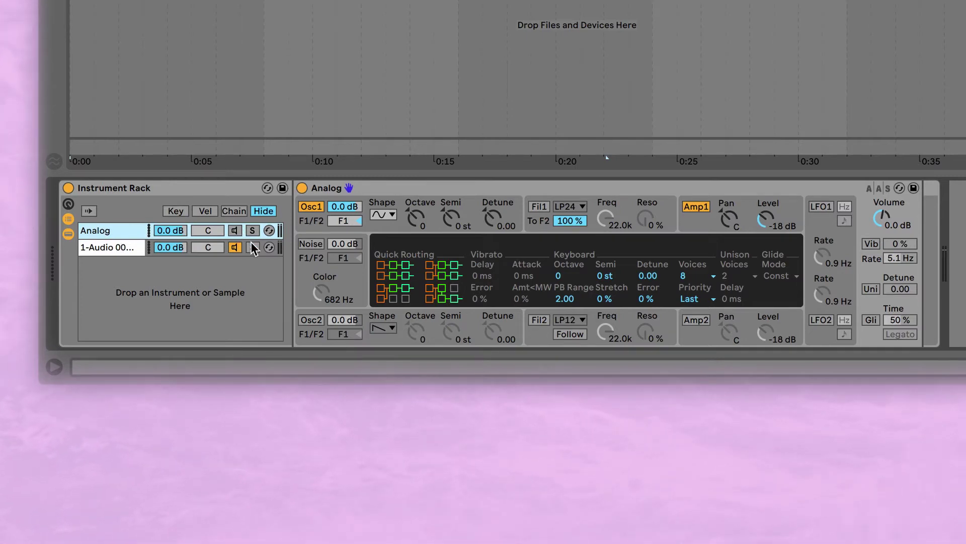
click(108, 249)
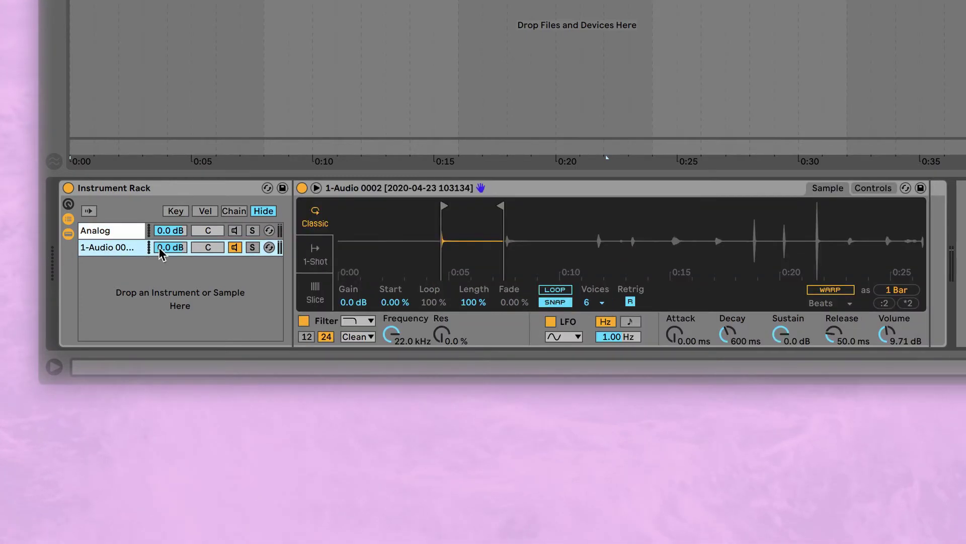
Reactivate the Analog chain and balance the layers with Simpler's volume at 17.7 dB and the Analog chain's volume at -9.3 dB
click(235, 230)
click(119, 249)
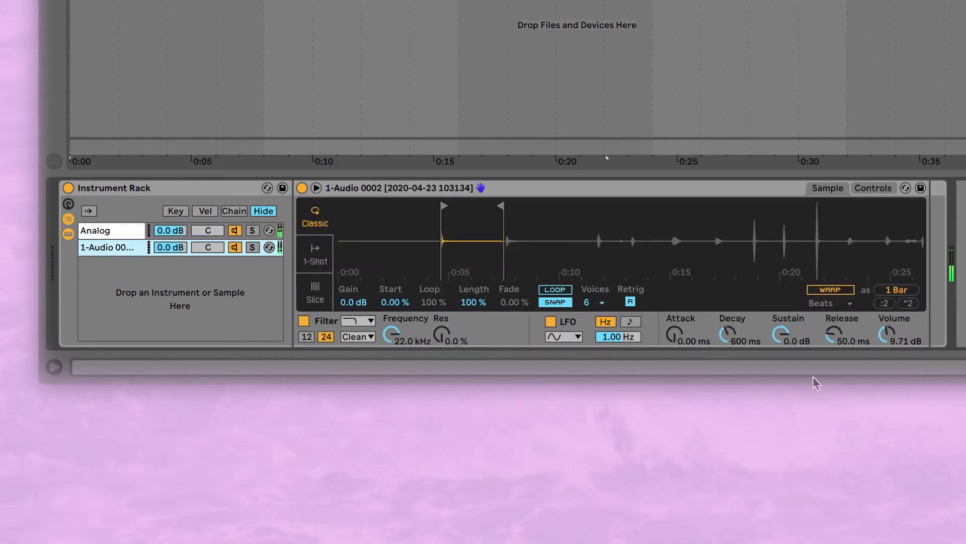
drag(895, 342, 895, 388)
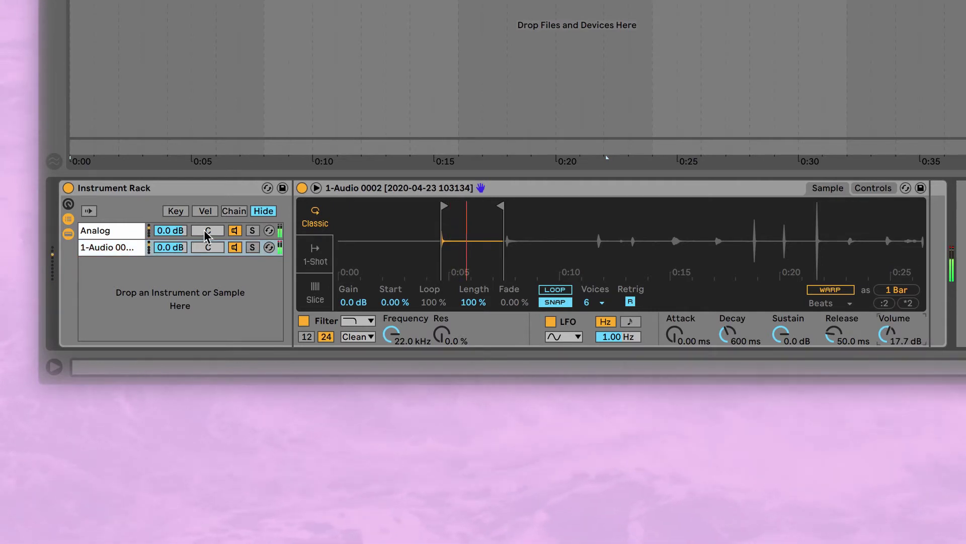
click(170, 230)
mouse_move(170, 230)
mouse_down()
mouse_move(170, 250)
mouse_move(170, 237)
mouse_up()
Transpose the sample in Simpler down to -3 st
click(99, 253)
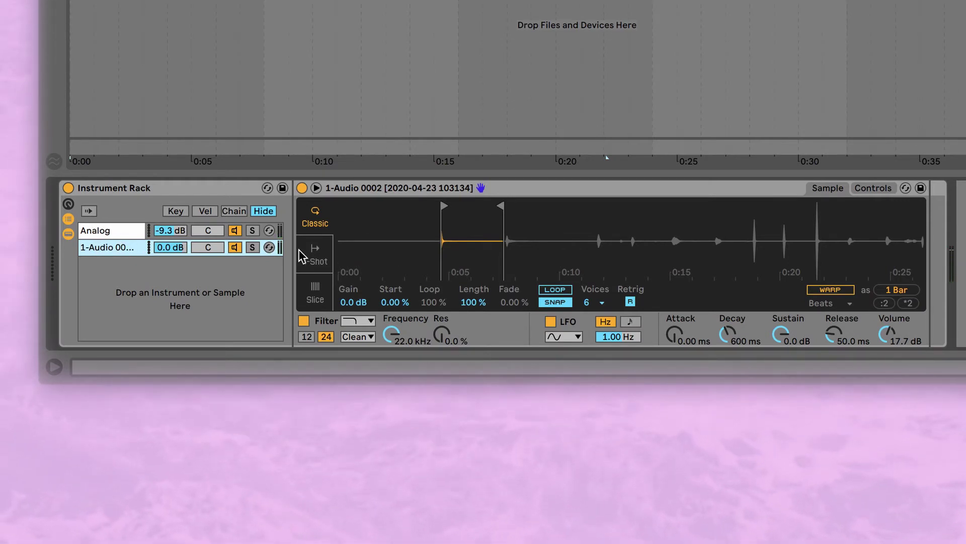
click(886, 190)
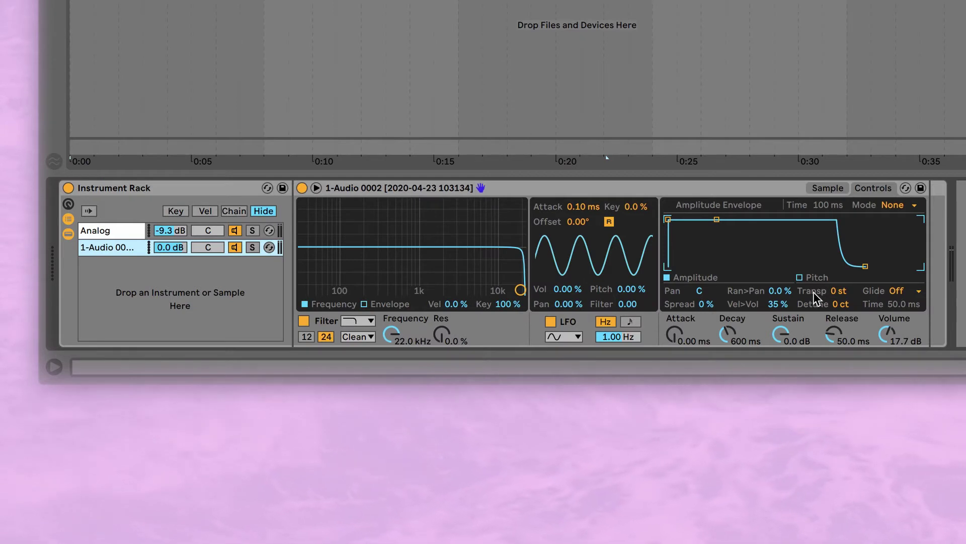
click(840, 292)
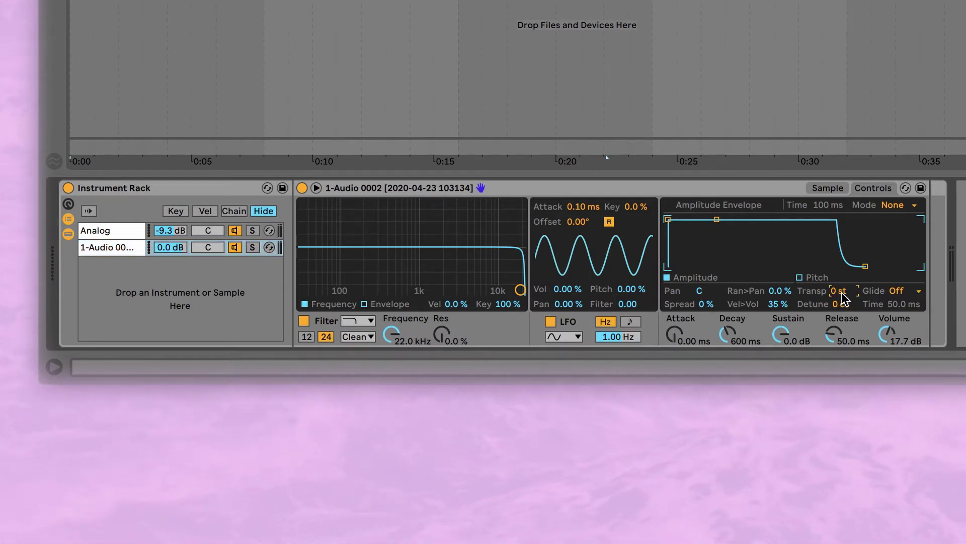
key(Down)
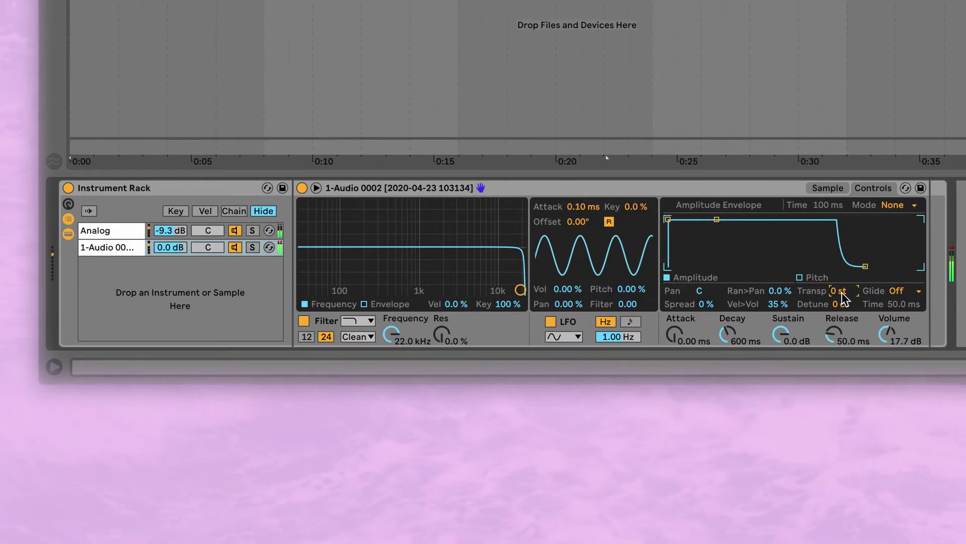
key(Down)
key(Down)
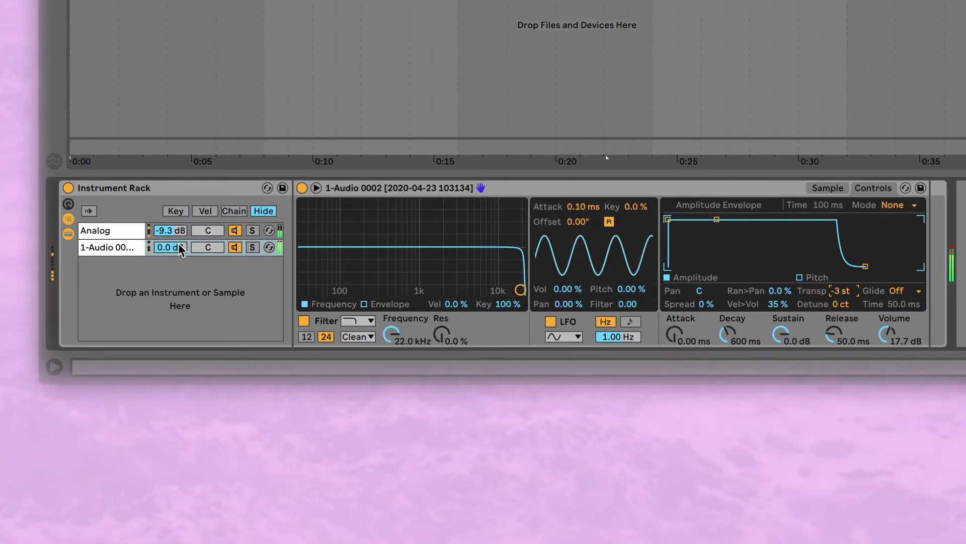
Raise Simpler's volume to 25.7 dB and tune the sample against the Analog chain with a detune of -12 ct
drag(885, 343, 884, 328)
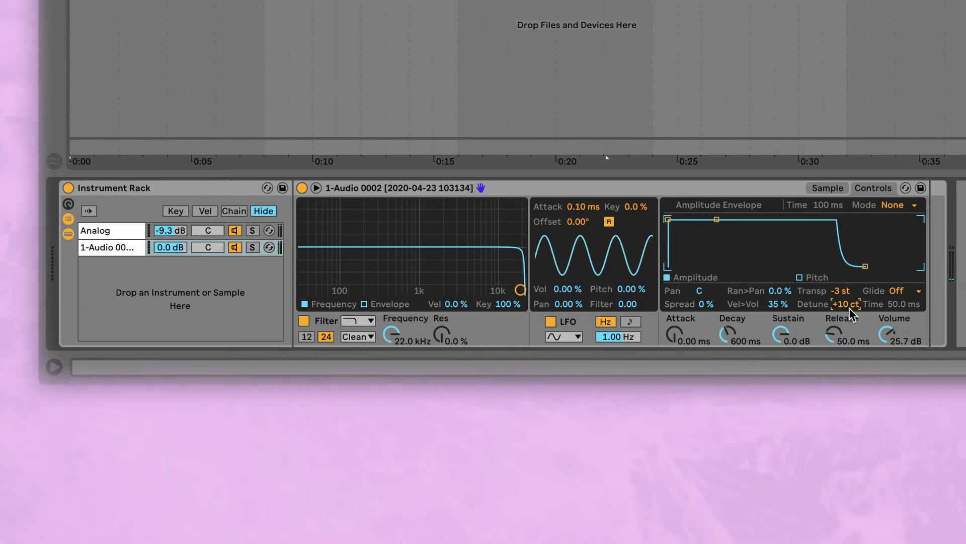
drag(850, 305, 850, 333)
click(234, 230)
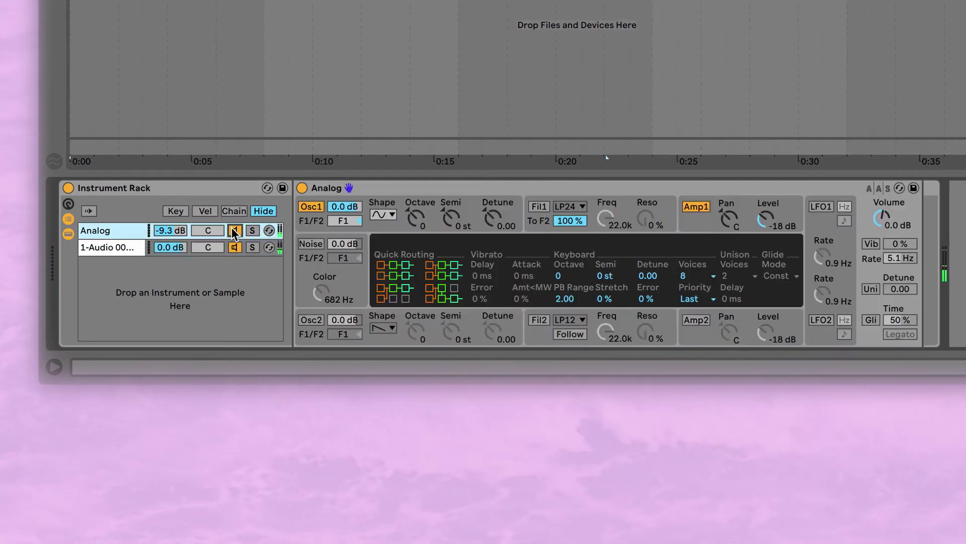
click(235, 230)
click(118, 248)
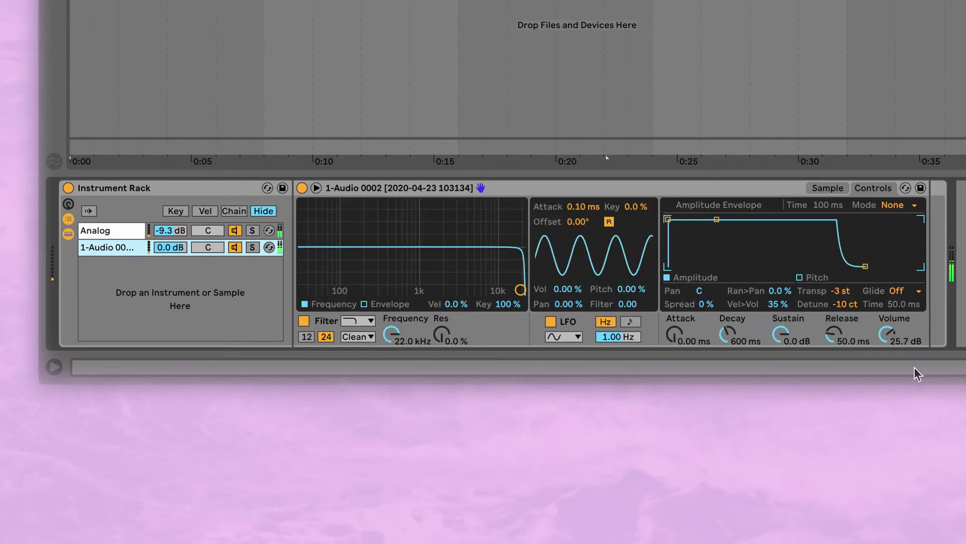
drag(844, 308, 844, 311)
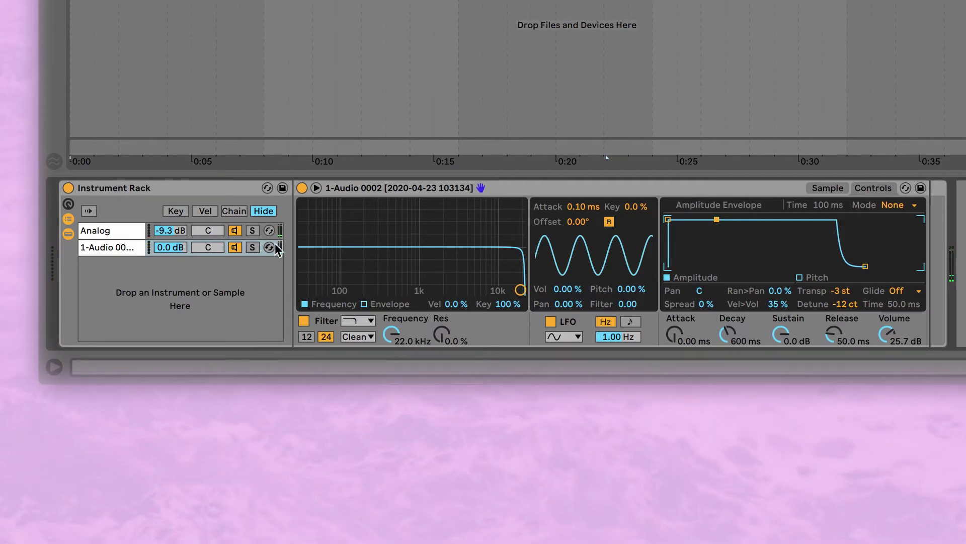
Shape the sample's amplitude envelope with sustain at -inf dB and a decay of 3.36 s
click(112, 234)
click(103, 253)
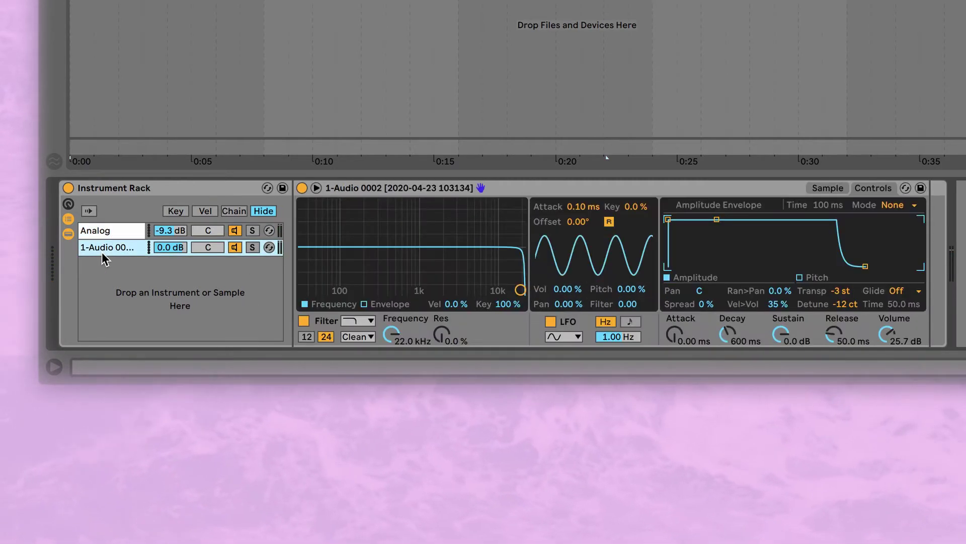
click(828, 188)
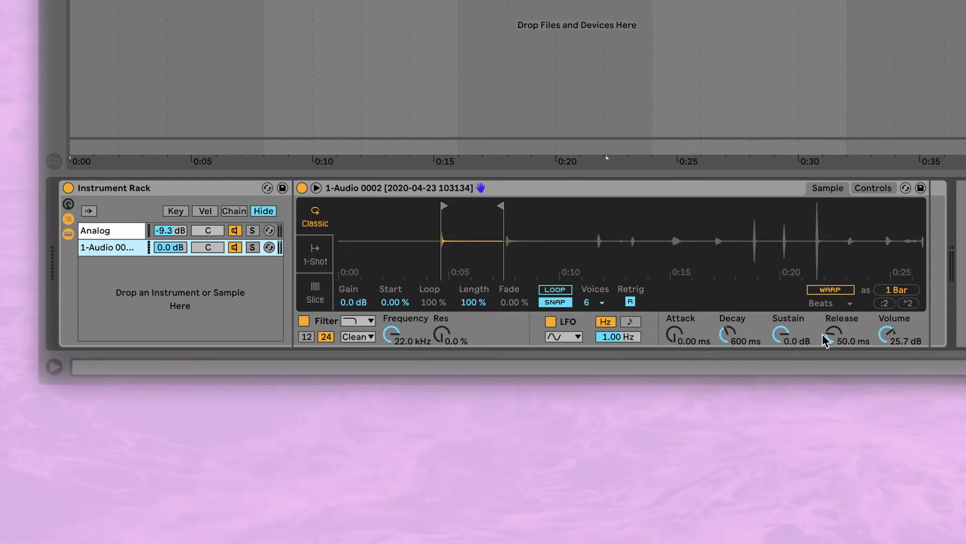
drag(777, 333, 777, 437)
drag(727, 334, 727, 315)
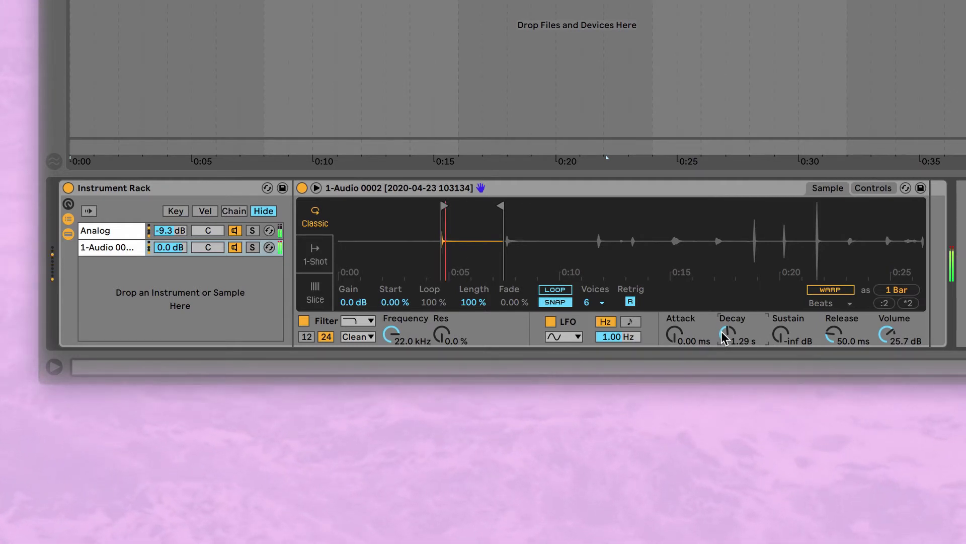
drag(723, 337, 724, 309)
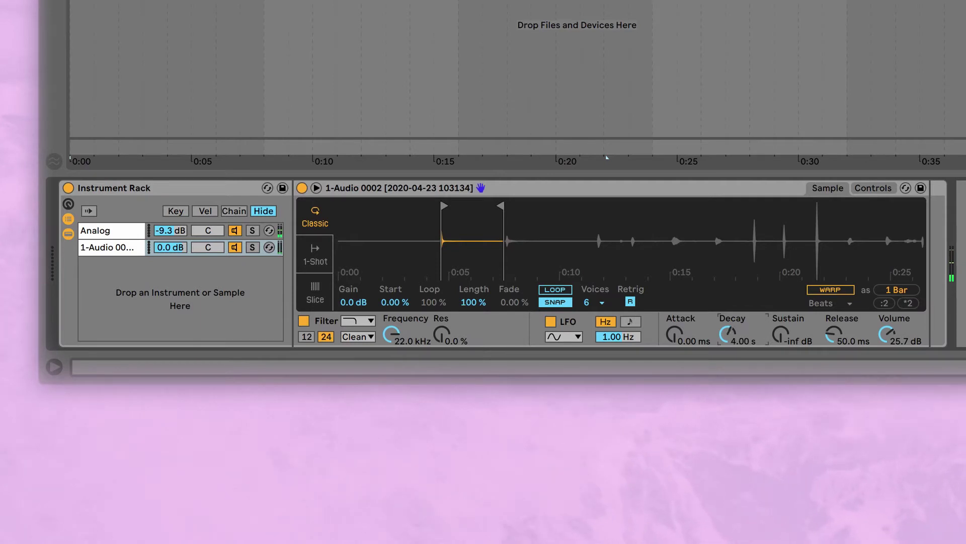
drag(723, 310, 723, 322)
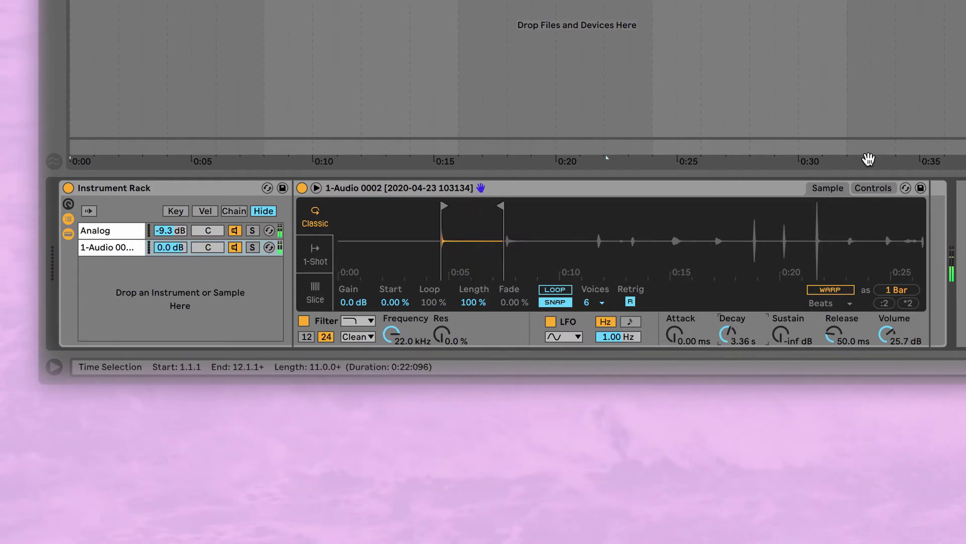
Set Simpler's filter to a frequency of 3.17 kHz with 22 % resonance
click(873, 188)
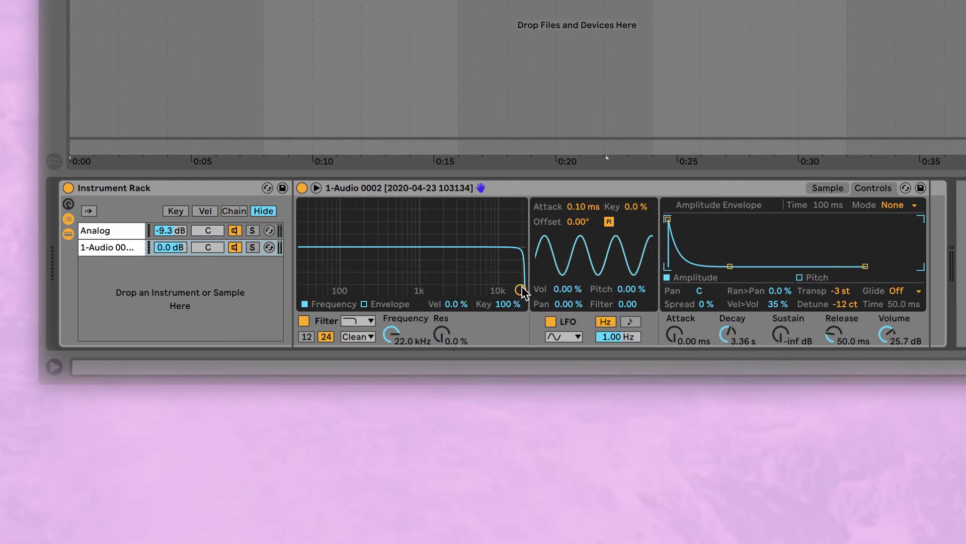
drag(521, 286, 487, 276)
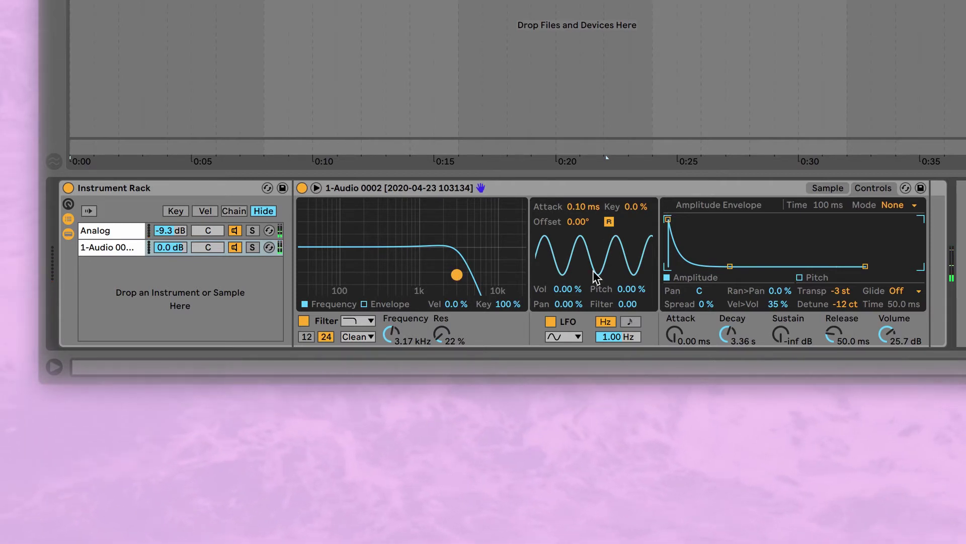
Set Simpler's LFO rate to 7.12 Hz while trying pitch modulation, and reset the LFO's pitch amount to 0.00 %
drag(632, 289, 632, 274)
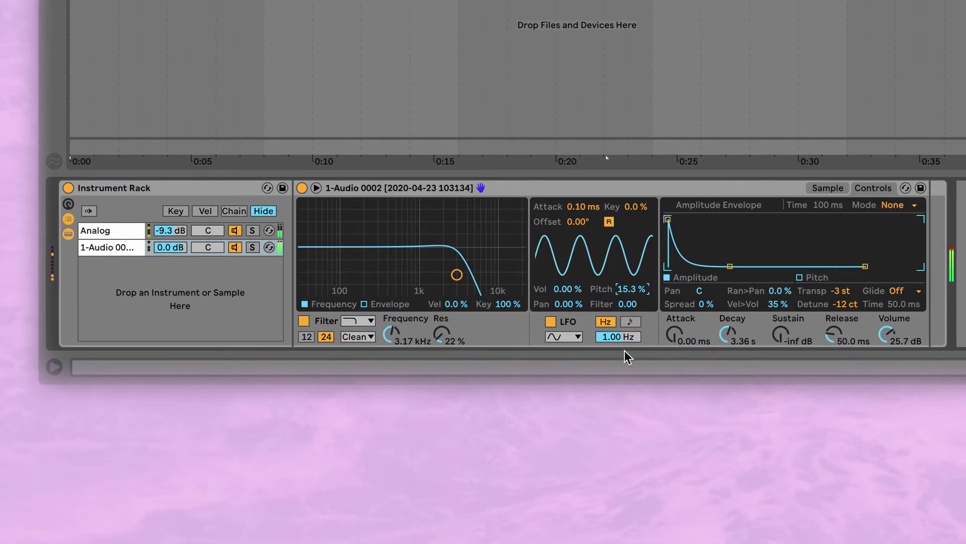
drag(619, 337, 631, 300)
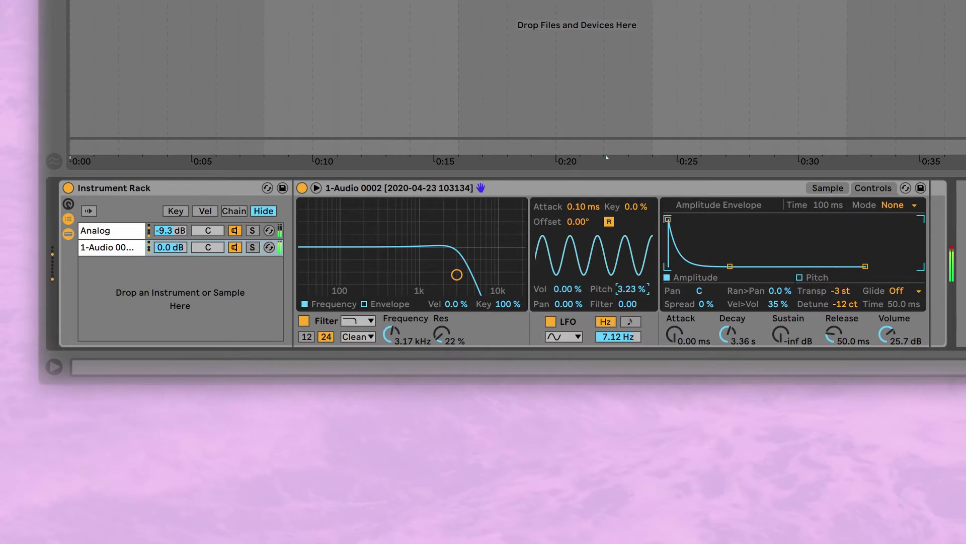
double_click(638, 292)
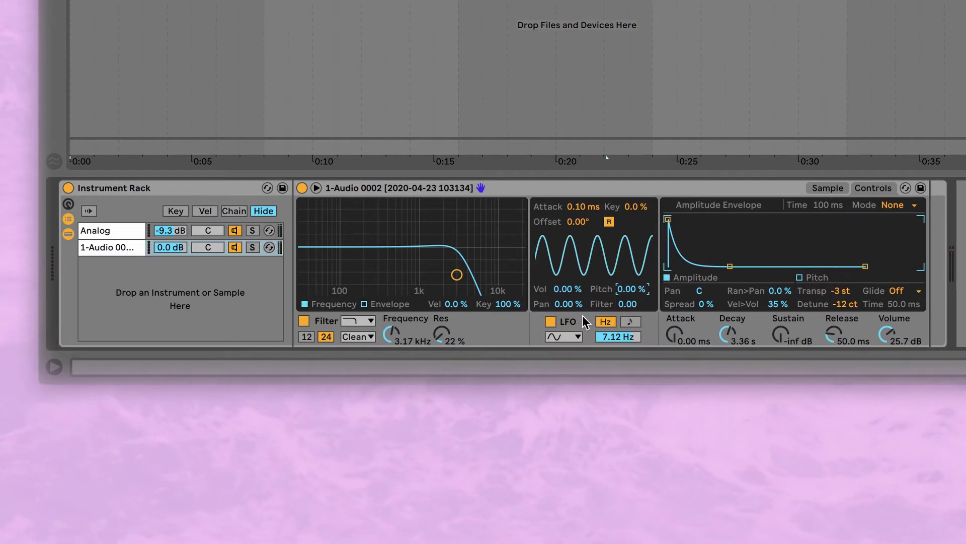
click(568, 304)
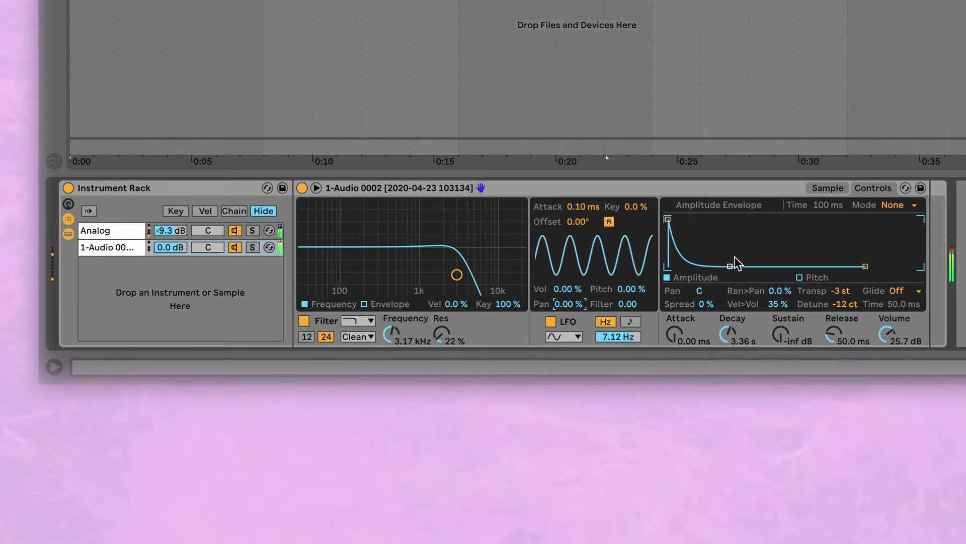
Try pitch envelope amounts of +7 st and -7 st on the sample, and reset the amount to 0 st
click(807, 277)
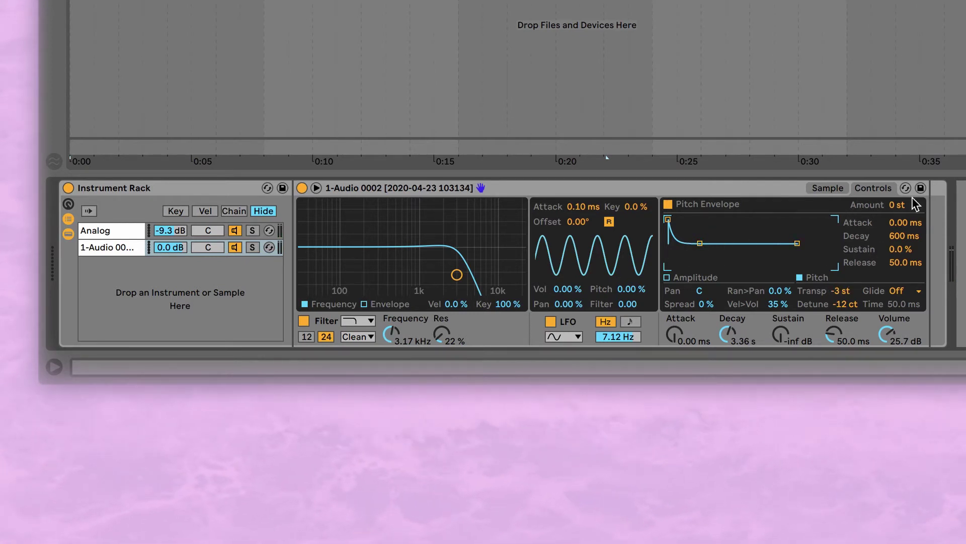
click(899, 205)
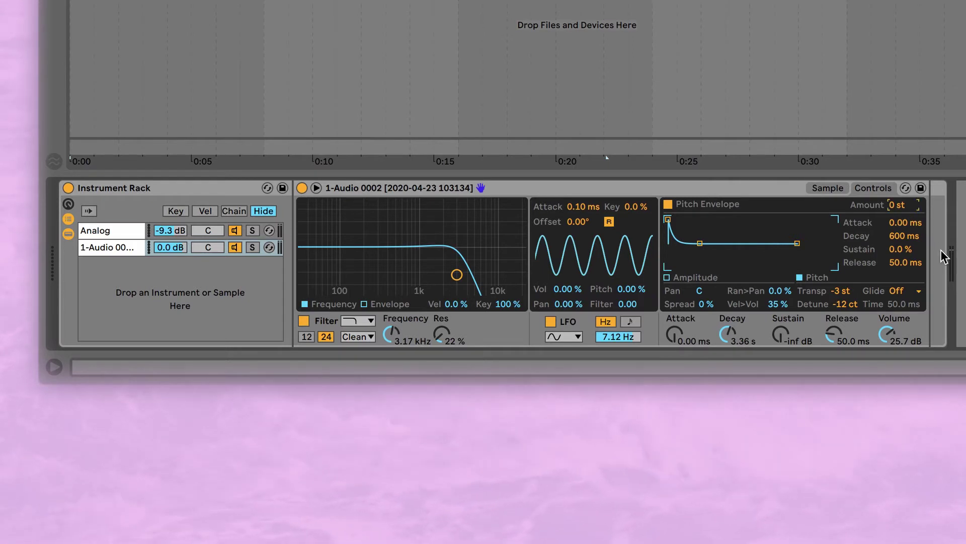
text(7)
key(Return)
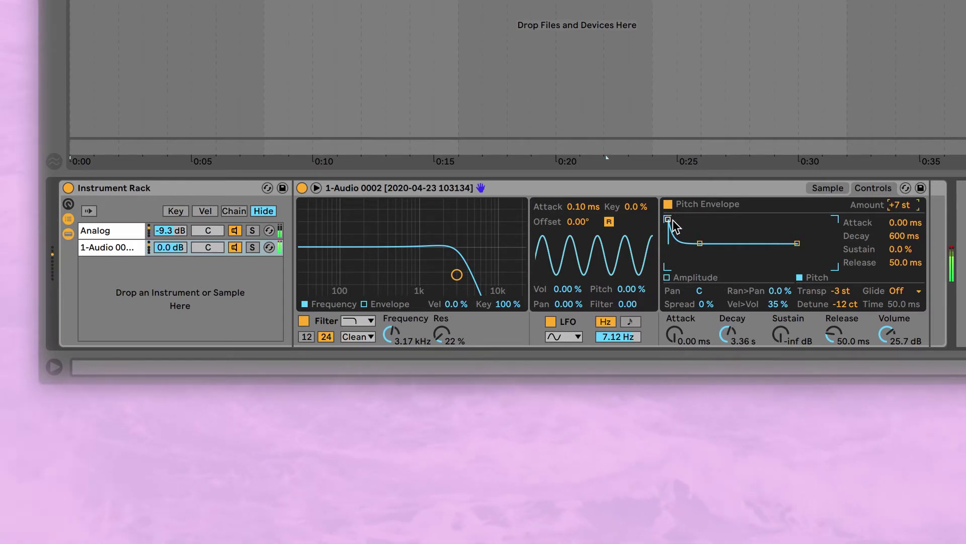
click(898, 203)
text(-7)
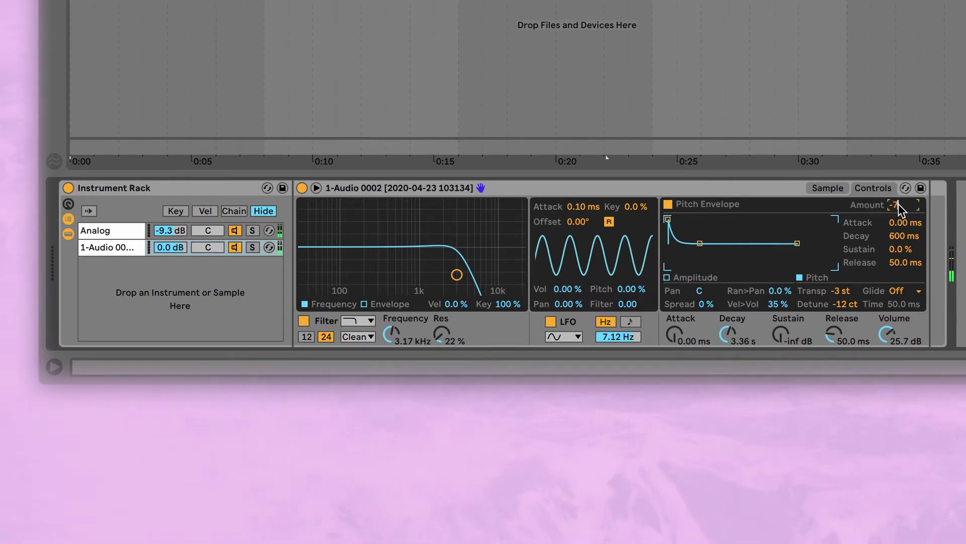
key(Return)
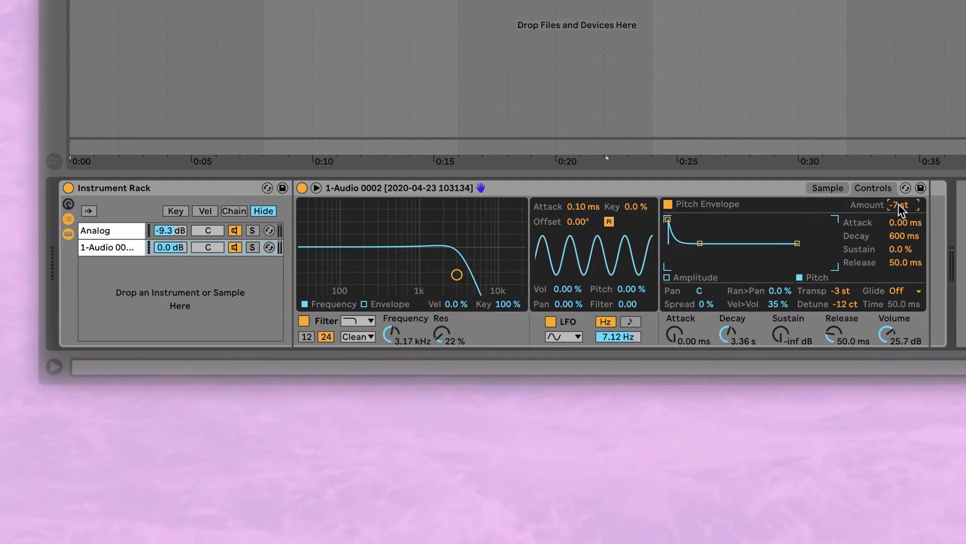
key(Delete)
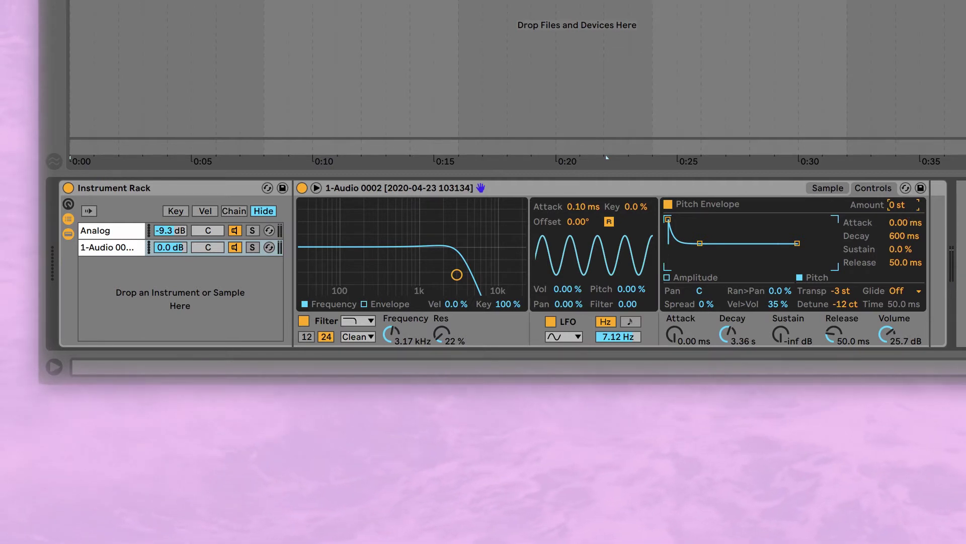
Set the sample's pitch envelope decay to 37.0 ms and its amount to +48 st, comparing with the envelope off and on
drag(907, 207, 907, 196)
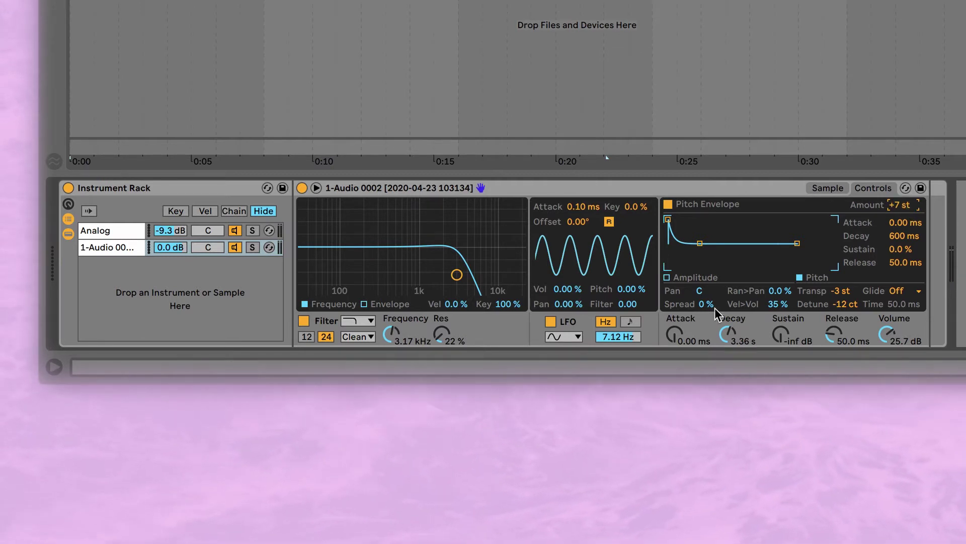
mouse_move(700, 243)
mouse_down()
mouse_move(681, 245)
mouse_move(697, 245)
mouse_move(688, 244)
mouse_up()
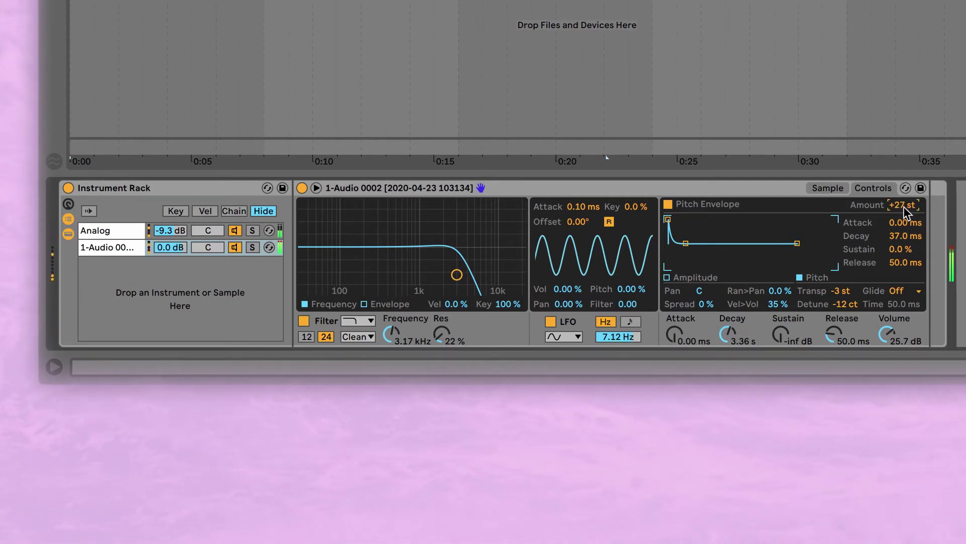
click(672, 204)
click(669, 205)
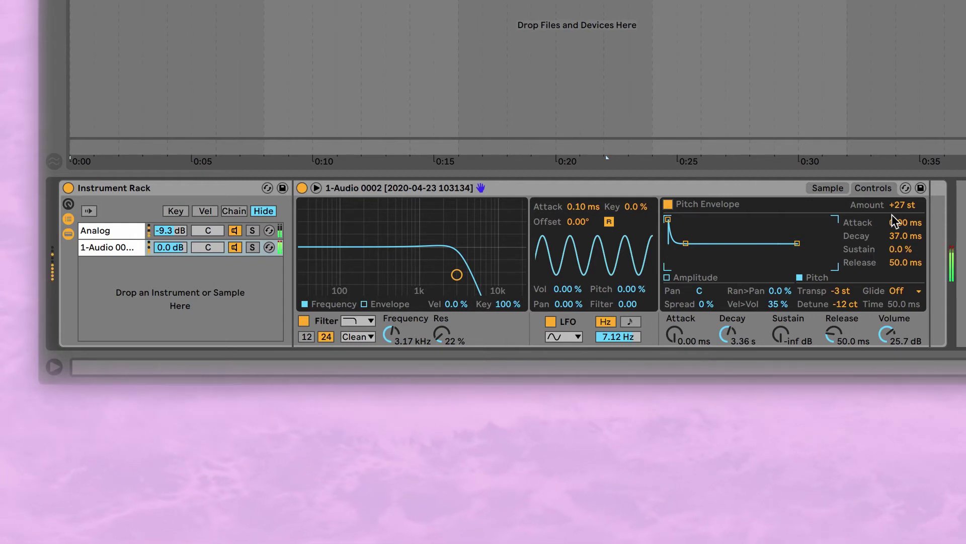
drag(902, 207, 903, 173)
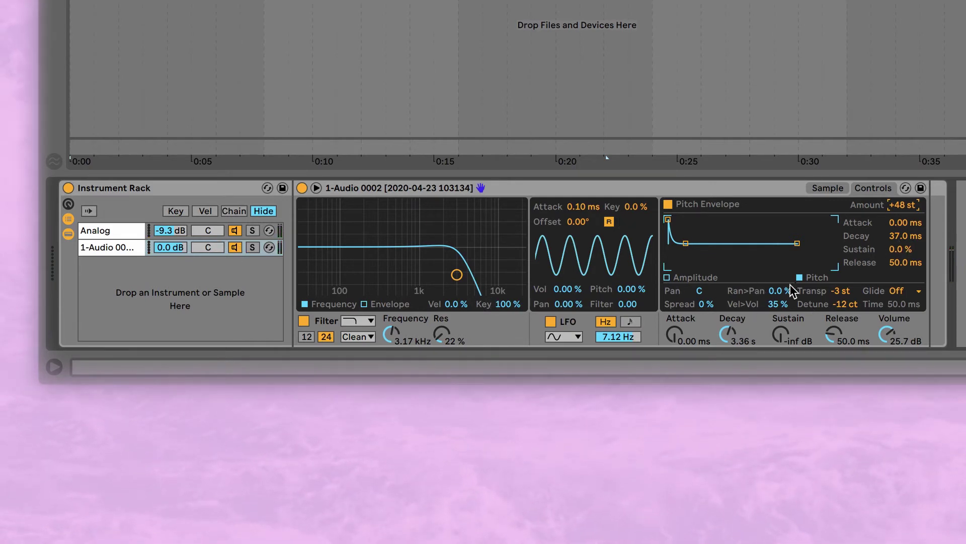
Solo the sample chain and the Analog chain in turn to hear each layer on its own
click(250, 248)
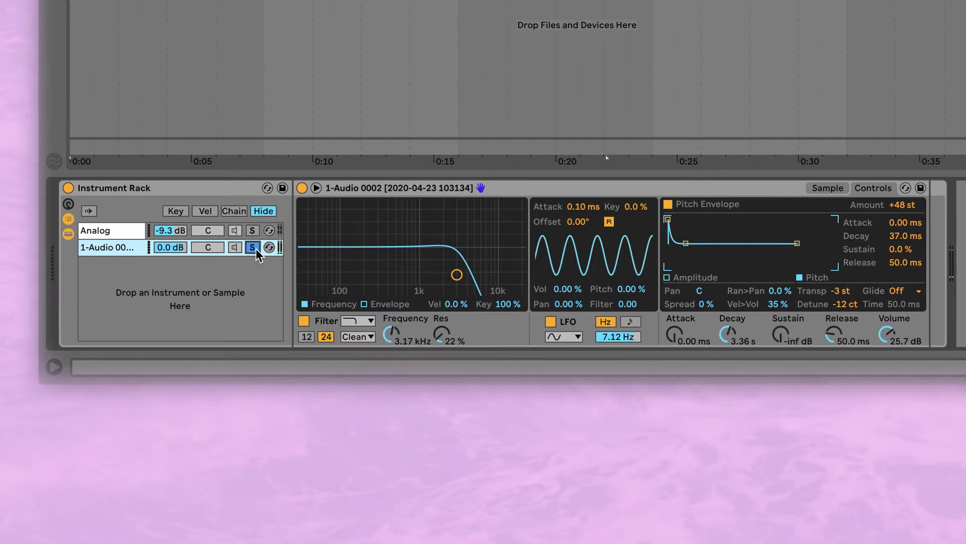
click(253, 247)
click(103, 229)
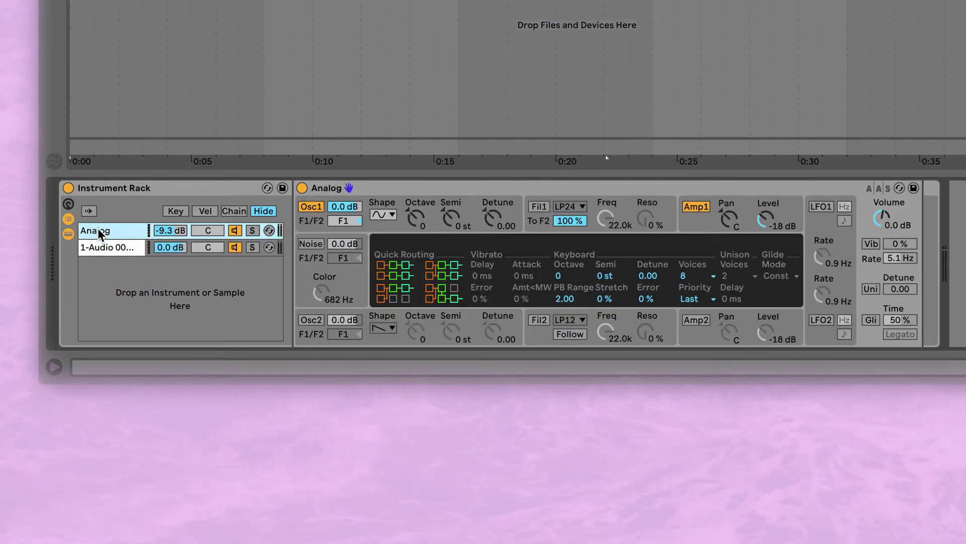
click(252, 230)
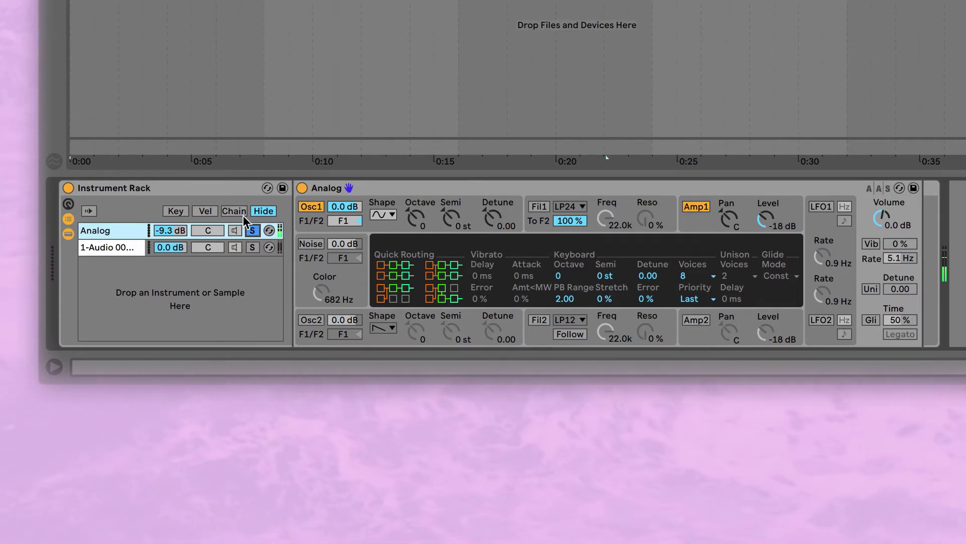
Unsolo the Analog chain and rename the sample chain as bell 1
click(252, 230)
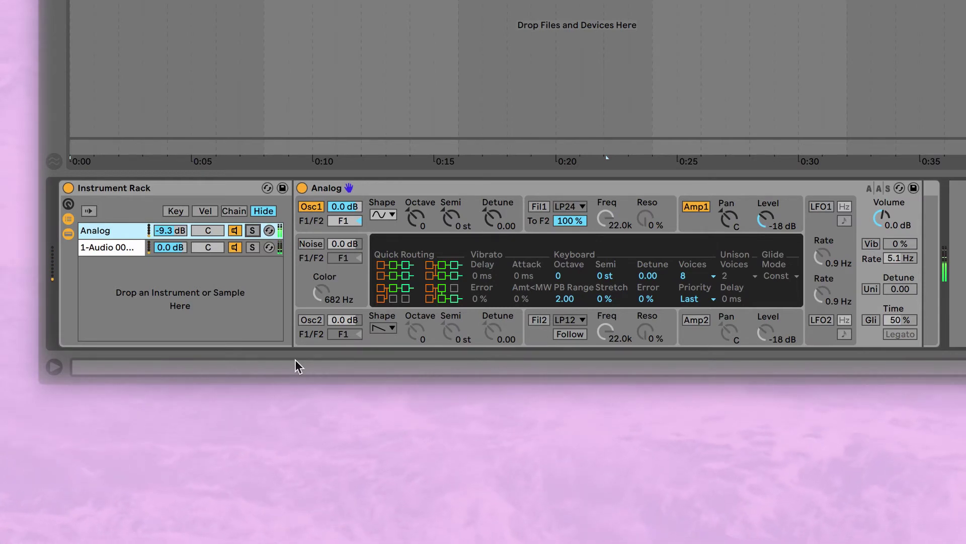
click(109, 249)
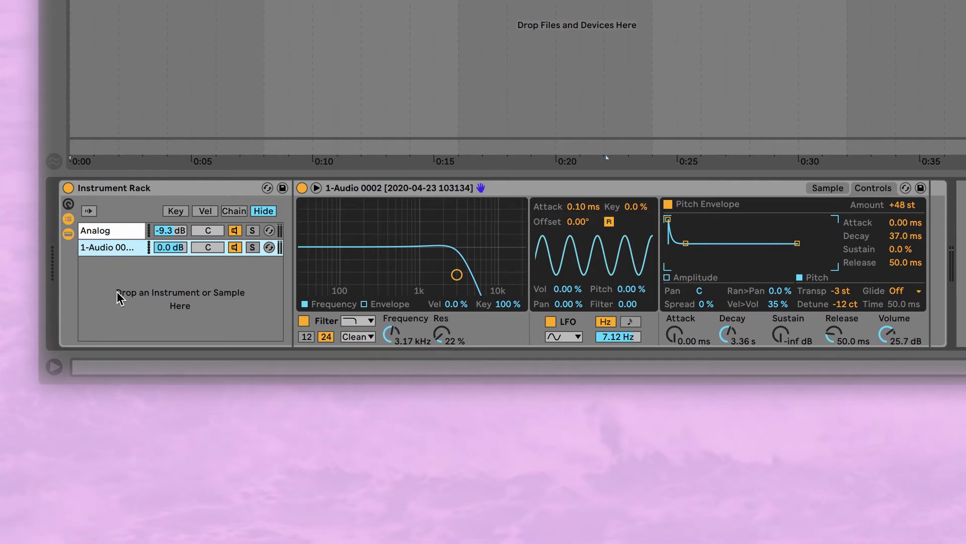
key(ctrl+r)
text(bell 1)
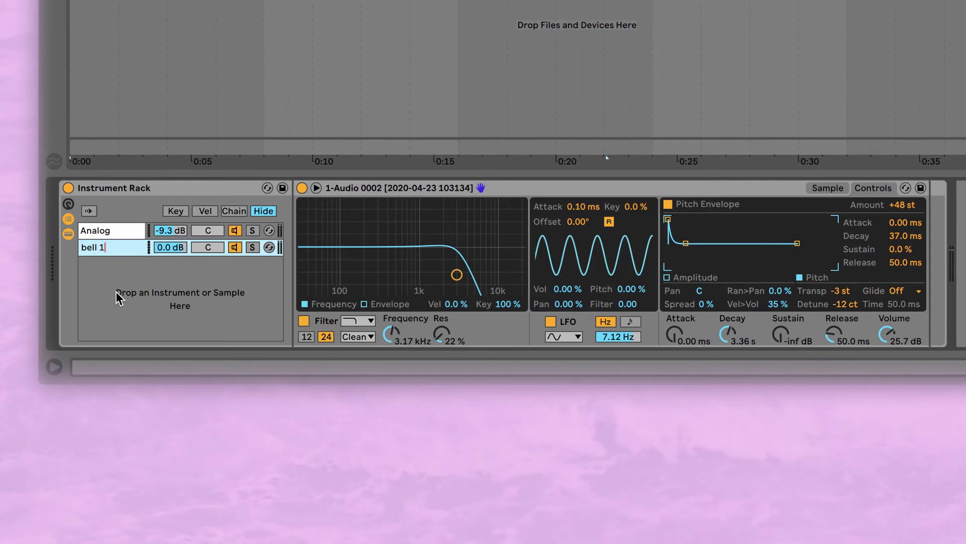
key(Return)
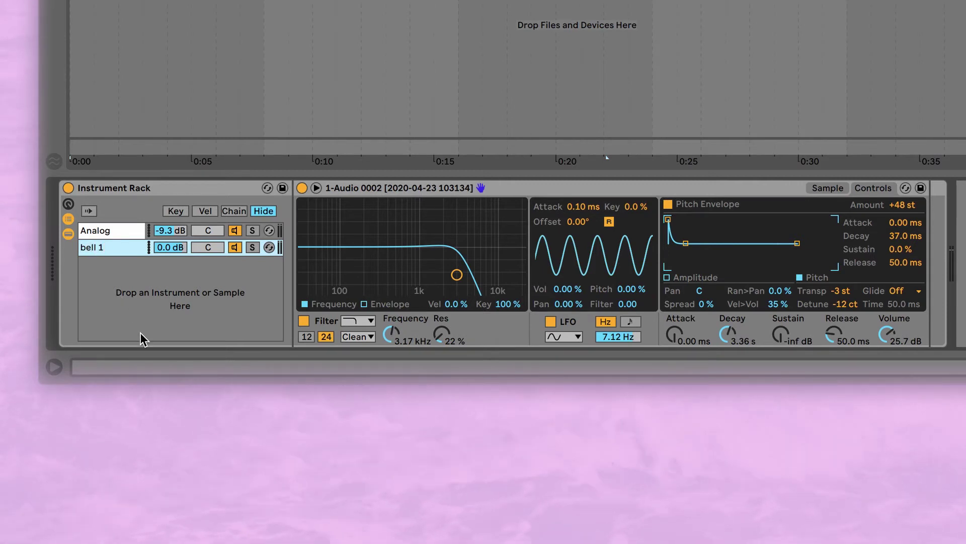
Duplicate the bell 1 chain and solo the copy
right_click(107, 249)
click(96, 258)
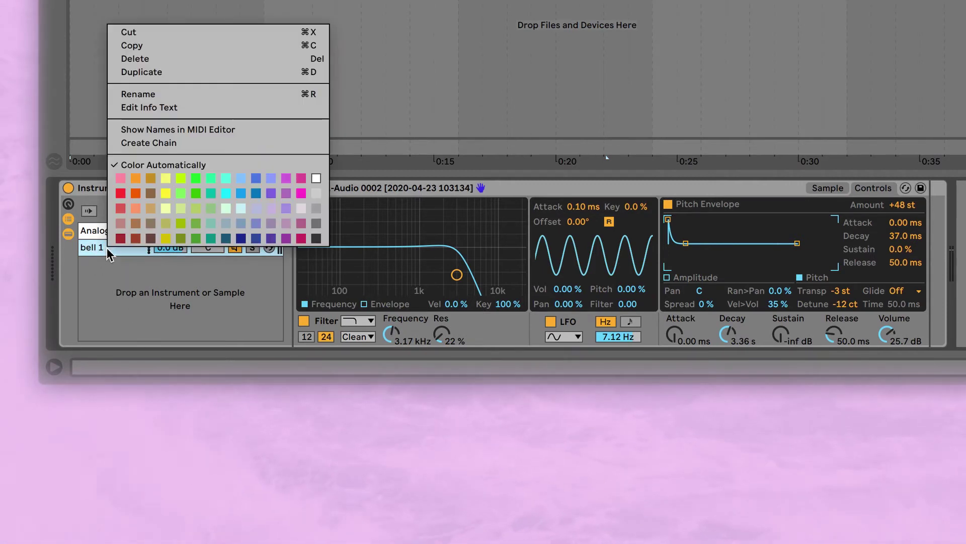
right_click(107, 248)
click(151, 73)
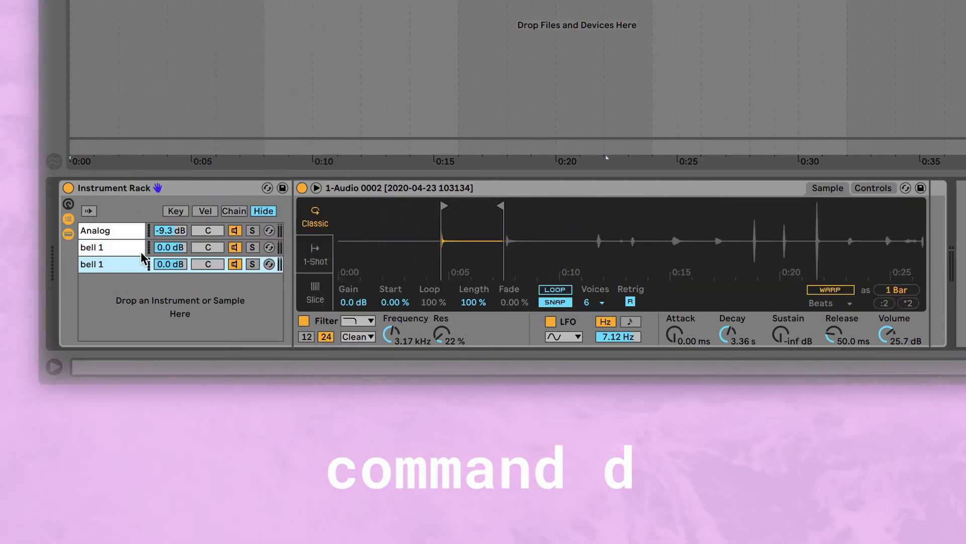
click(99, 252)
click(110, 269)
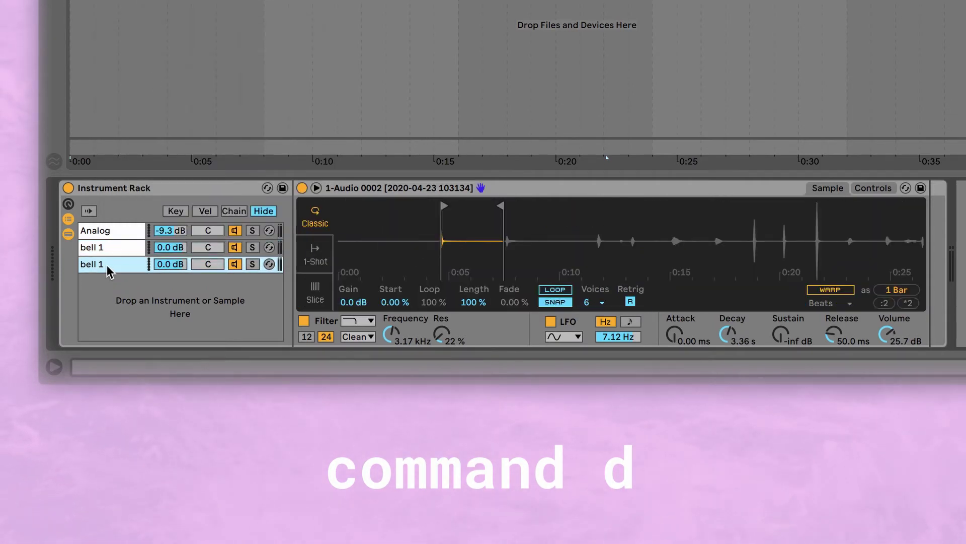
click(253, 264)
Move the copy's sample start and end markers to frame only the second hit of the recording, starting at about 0:07.6
drag(500, 208, 569, 208)
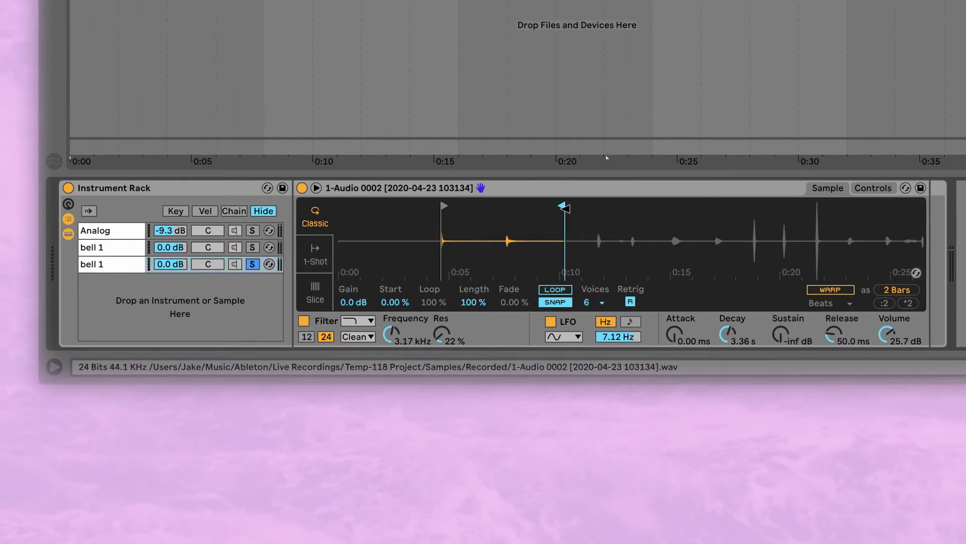
drag(446, 205, 511, 207)
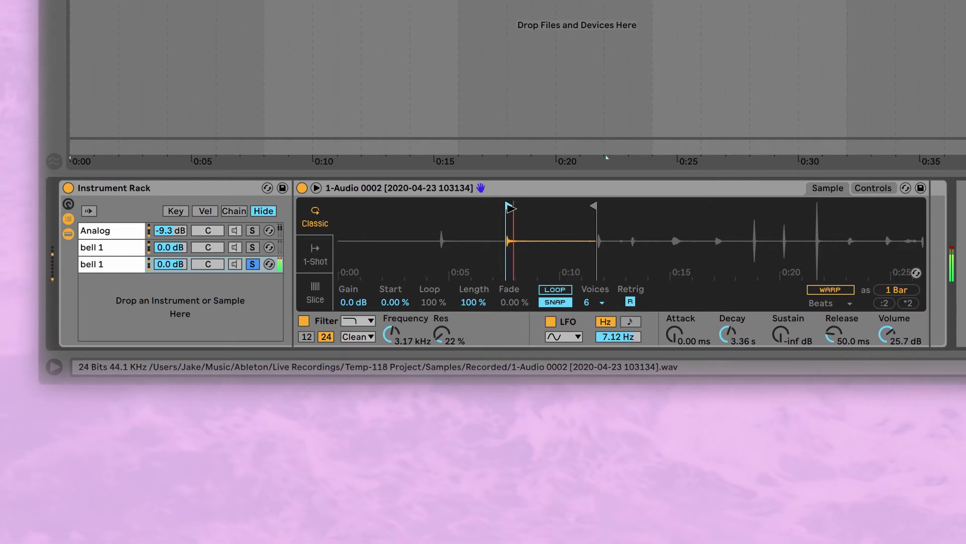
drag(514, 261, 511, 242)
scroll(462, 241, up, 3)
mouse_move(409, 207)
mouse_down()
mouse_move(445, 208)
mouse_move(460, 230)
mouse_move(436, 218)
mouse_move(505, 206)
mouse_move(533, 265)
mouse_up()
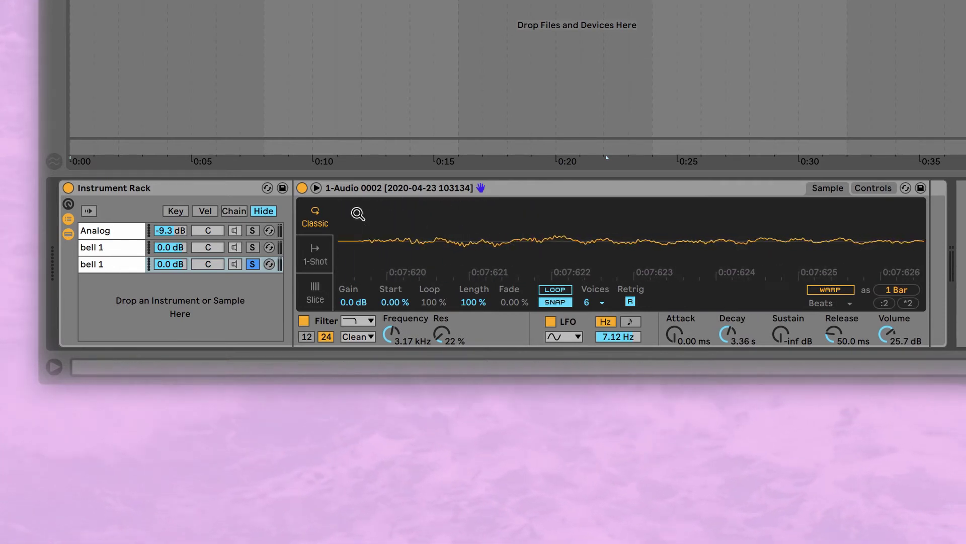
drag(382, 227, 522, 233)
drag(441, 206, 512, 206)
mouse_move(556, 237)
mouse_down()
mouse_move(558, 181)
mouse_move(570, 237)
mouse_up()
drag(693, 261, 576, 250)
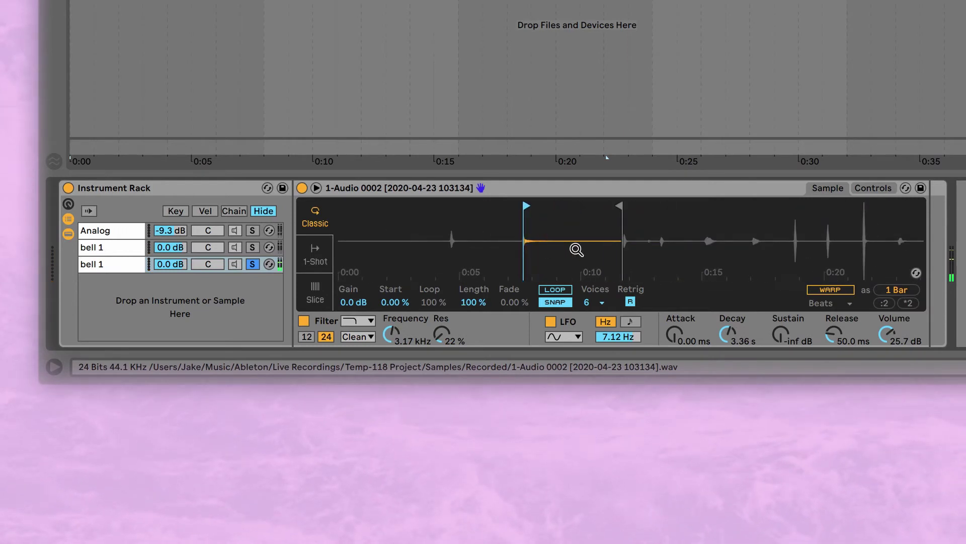
Unsolo the copy, pan bell 1 to 35L and the copy to 35R, and rename the copy as bell 2
click(250, 265)
mouse_move(215, 248)
mouse_down()
mouse_move(218, 256)
mouse_move(208, 250)
mouse_up()
key(super+r)
key(Right)
key(BackSpace)
text(2)
key(Return)
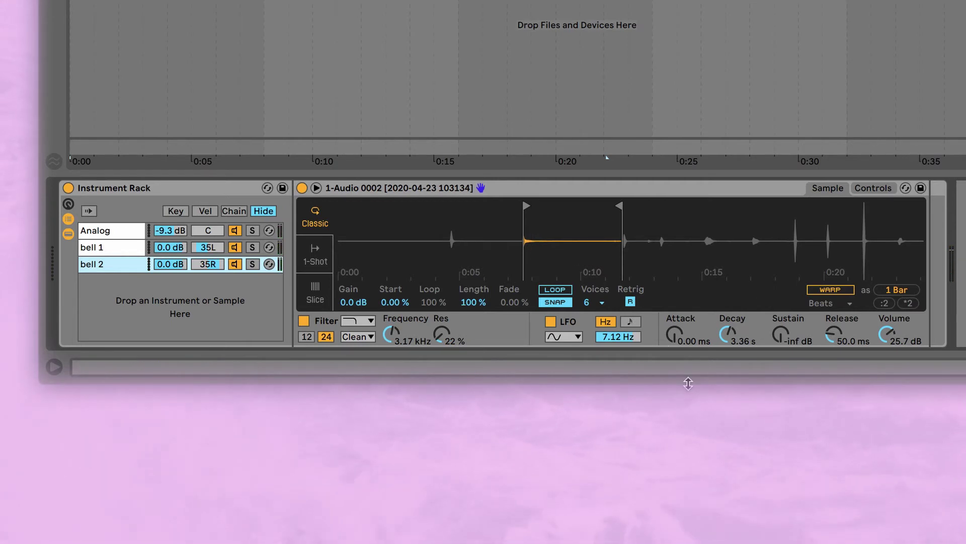
Set bell 2's filter to 5.00 kHz with 18 % resonance and its pitch envelope amount to +18 st
click(866, 192)
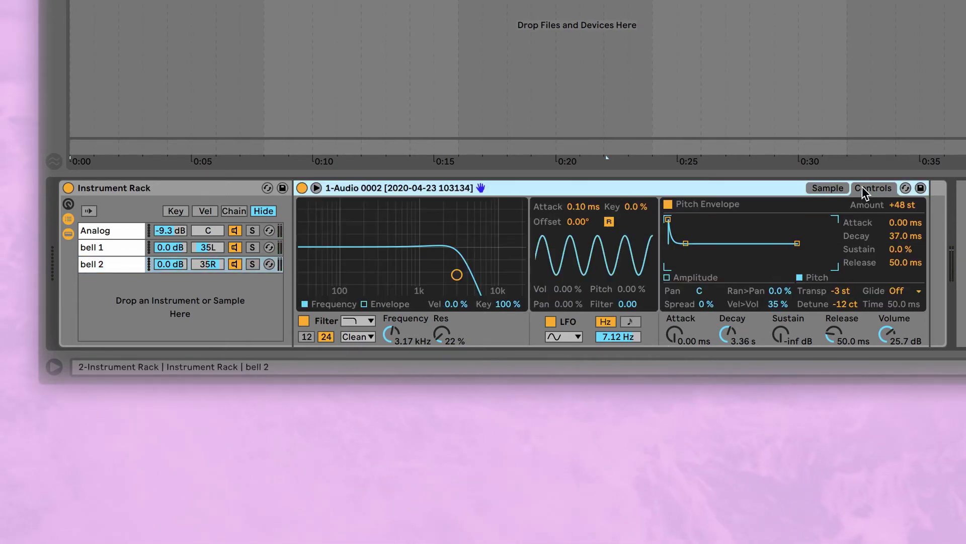
drag(457, 276, 467, 274)
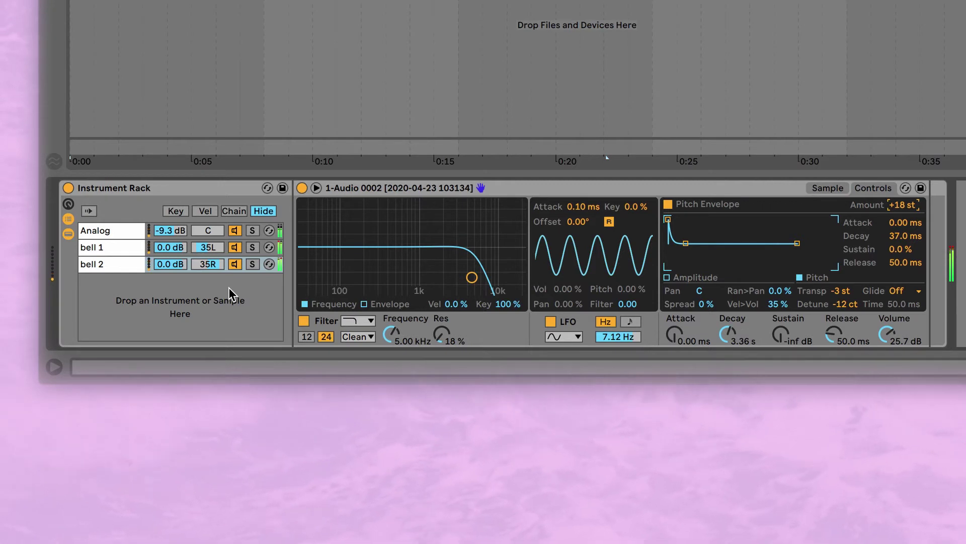
Lengthen the amplitude release on both bell chains, setting bell 2's to 3.23 s
click(123, 251)
drag(834, 333, 834, 302)
click(116, 261)
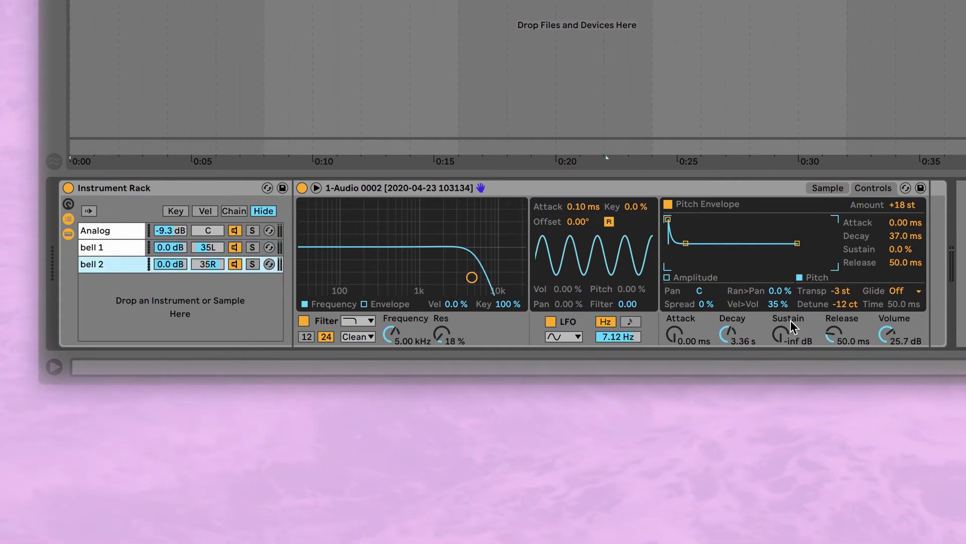
drag(849, 344, 849, 302)
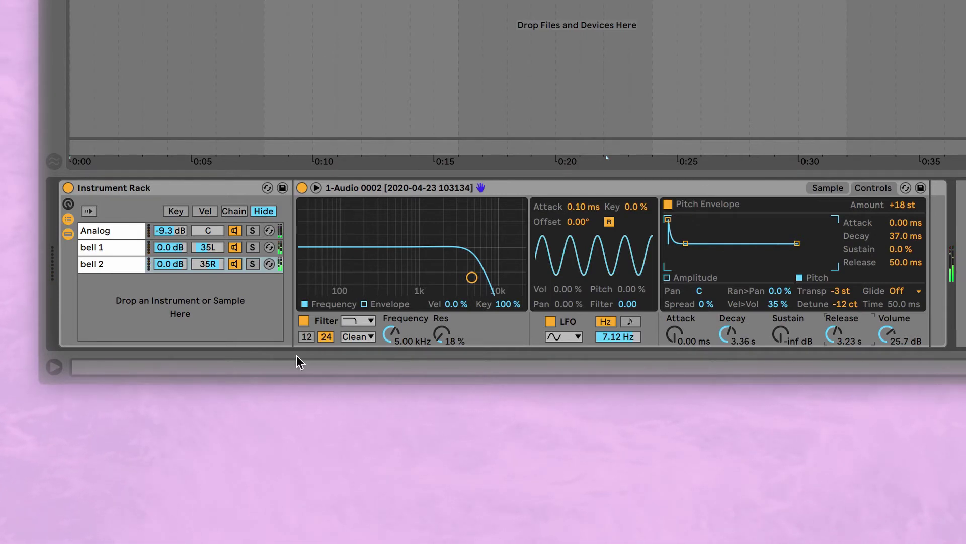
Duplicate the bell 2 chain and move the copy's sample region to the recording's third hit, starting just before 0:11.8
click(171, 312)
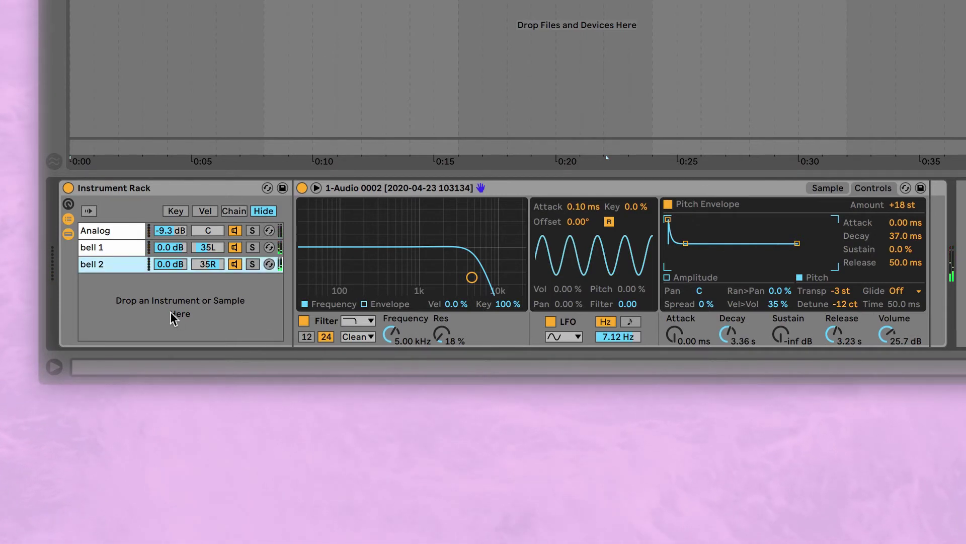
right_click(103, 268)
click(168, 90)
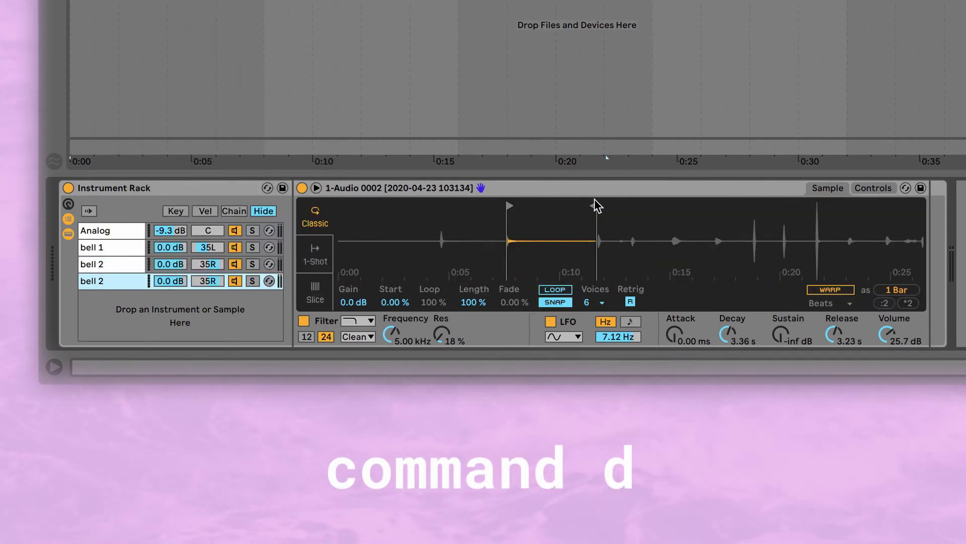
drag(596, 205, 631, 205)
mouse_move(520, 211)
mouse_down()
mouse_move(593, 218)
mouse_move(584, 251)
mouse_up()
mouse_move(573, 206)
mouse_down()
mouse_move(613, 207)
mouse_move(615, 241)
mouse_up()
drag(587, 203, 625, 205)
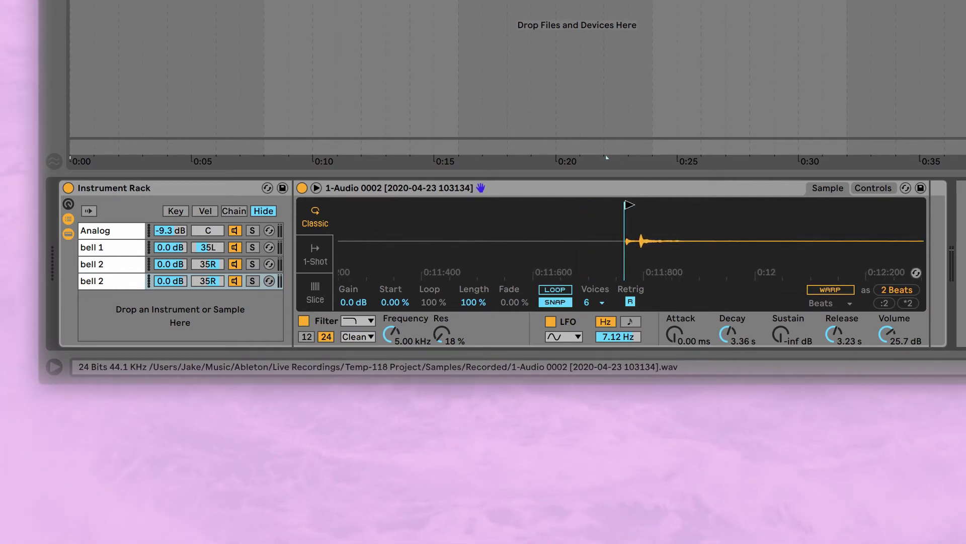
Solo the new copy, pan it to the centre, and open its filter to 22.0 kHz with 9.0 % resonance
click(252, 281)
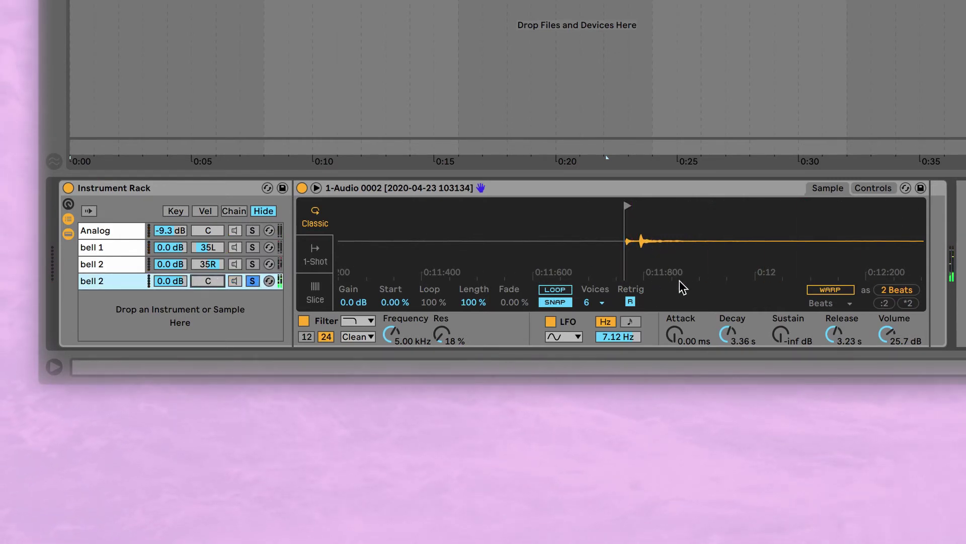
click(867, 194)
drag(472, 278, 521, 285)
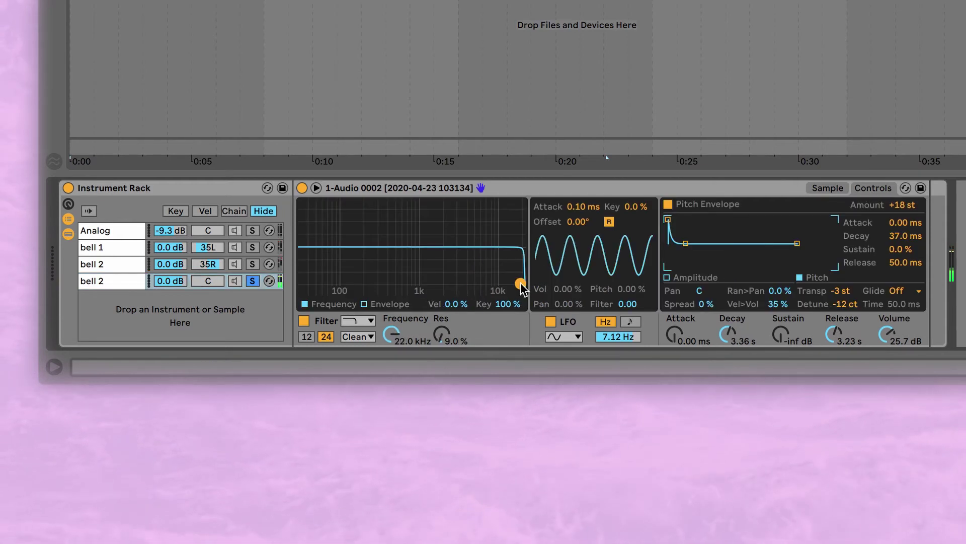
Shorten the soloed layer's sample region from its end, set the decay to 1.29 s, and unsolo the chain
click(840, 191)
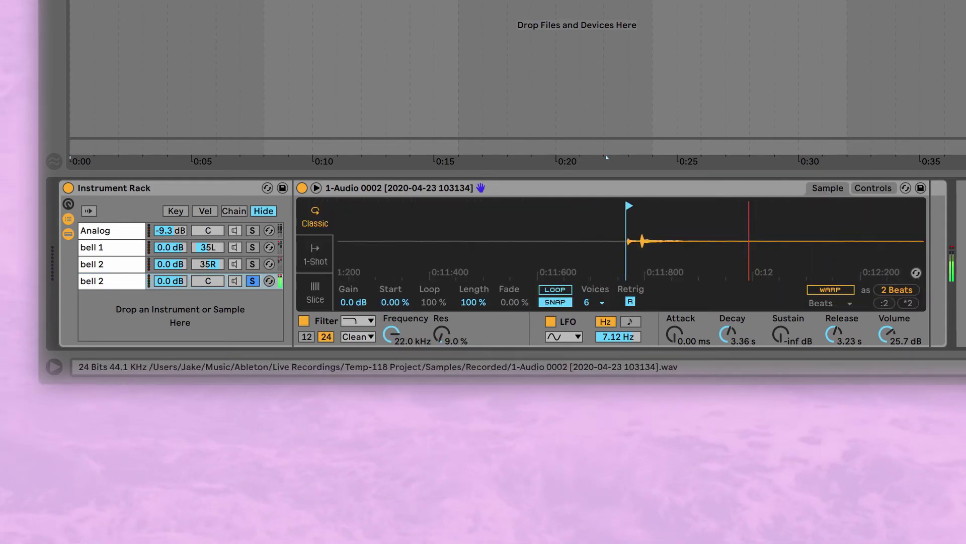
drag(870, 205, 812, 205)
drag(733, 340, 735, 344)
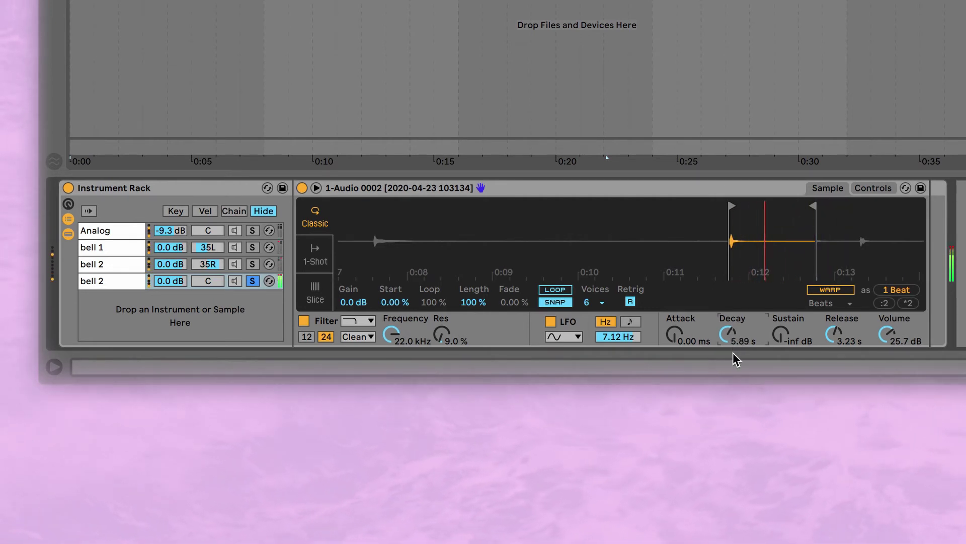
drag(735, 324, 735, 355)
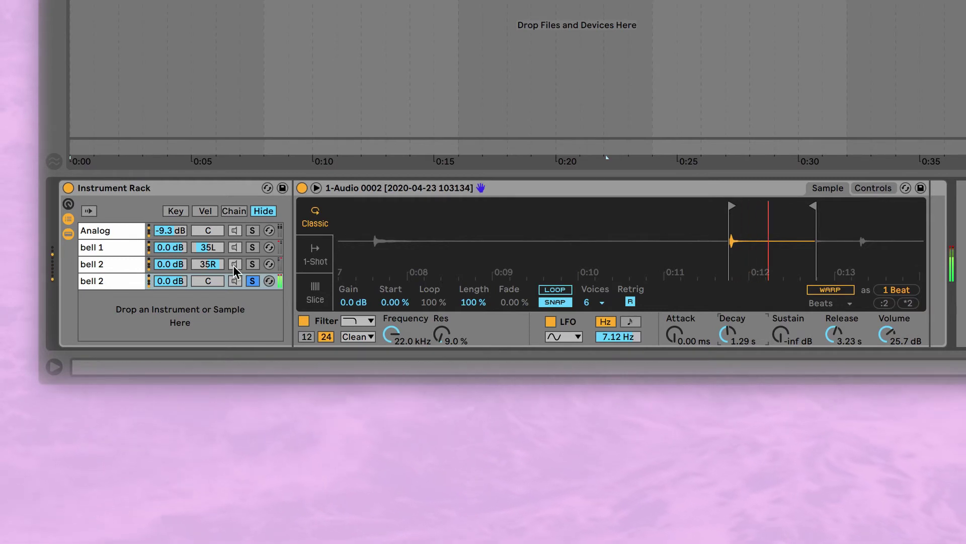
click(258, 285)
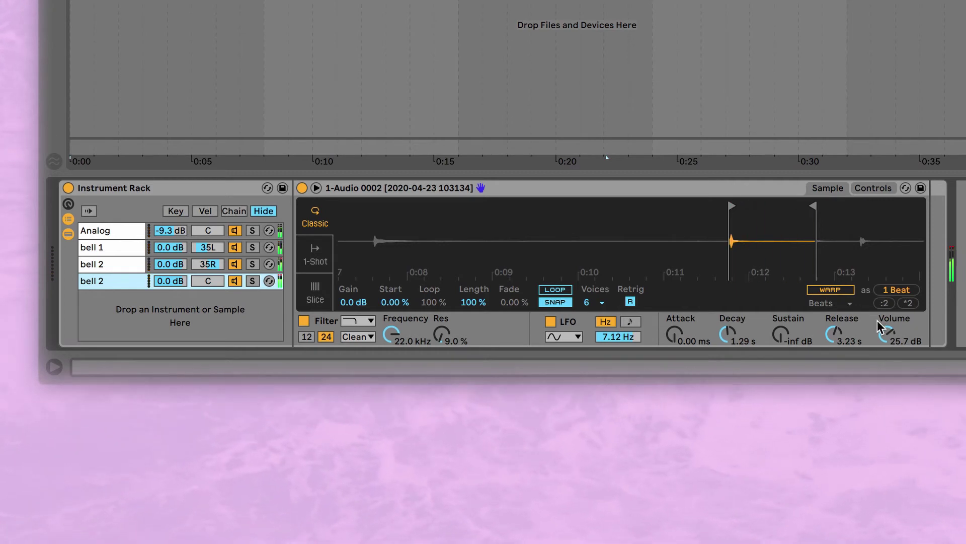
Transpose the newest sample layer to -10 st and lower its volume to 10.3 dB, testing it in another keyboard octave
drag(887, 335, 886, 373)
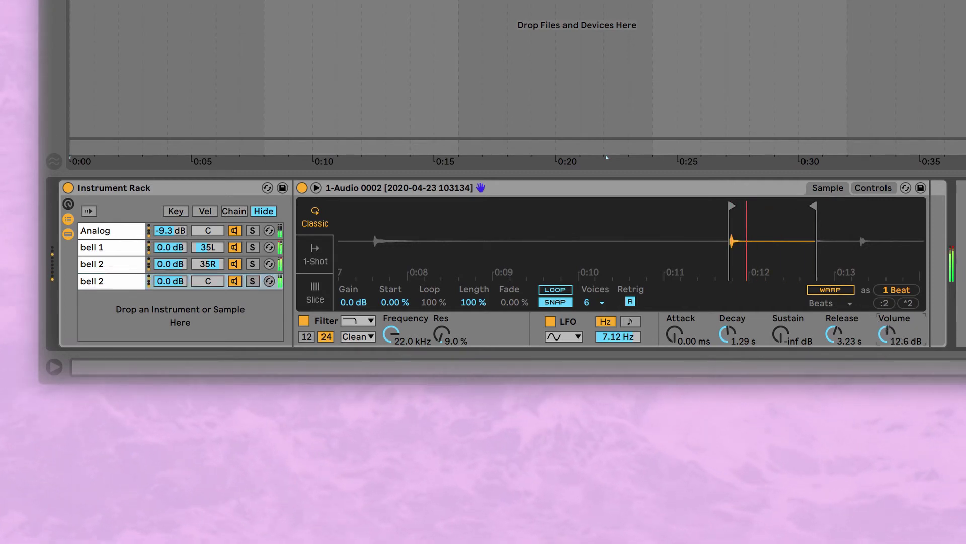
drag(887, 337, 885, 346)
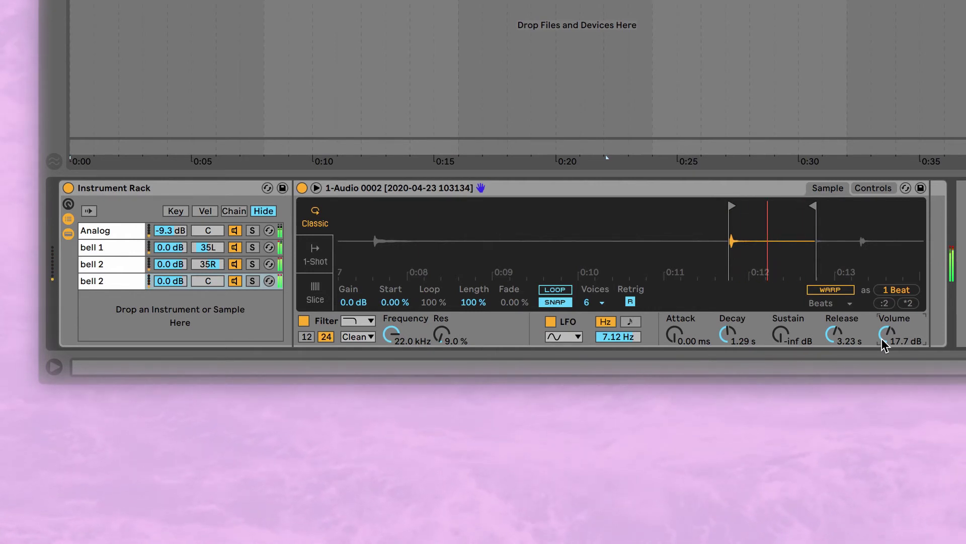
click(874, 187)
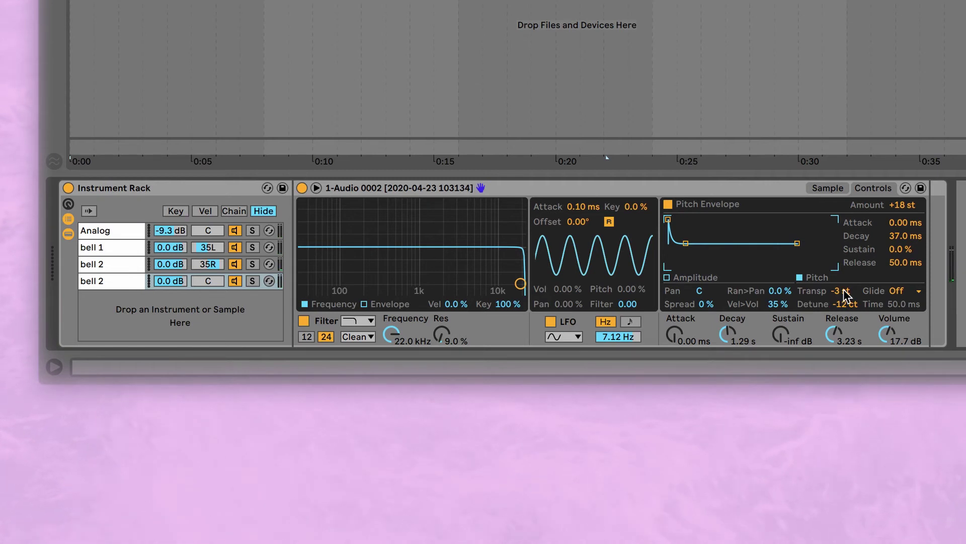
drag(844, 291, 844, 280)
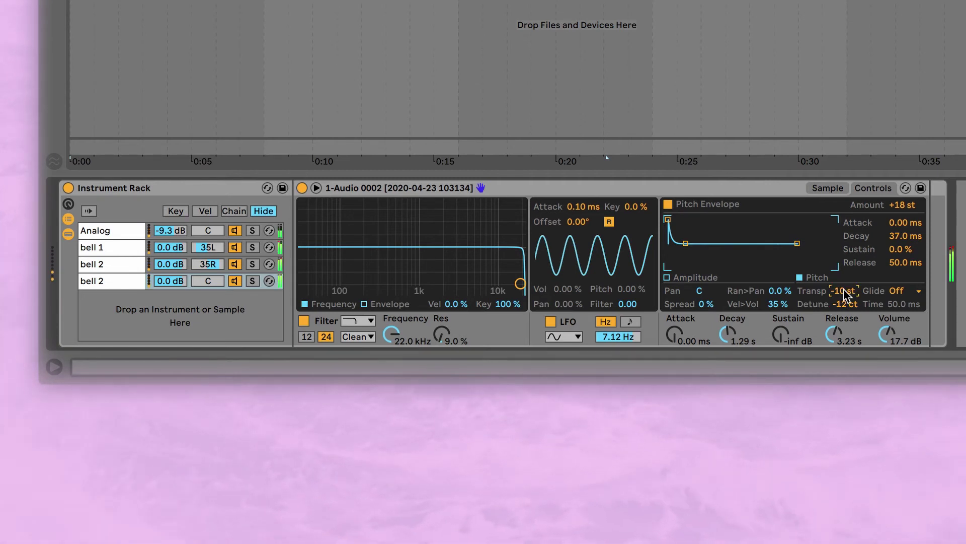
key(z)
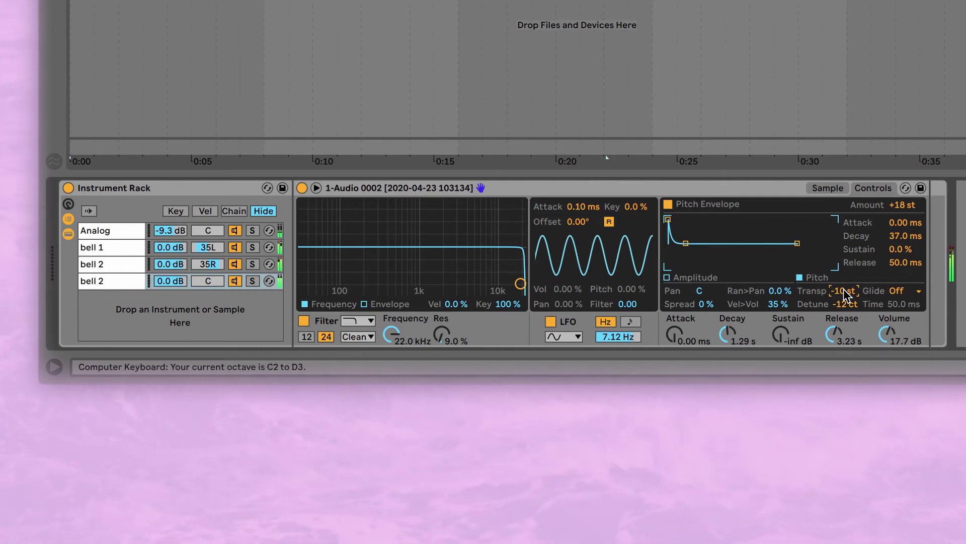
key(x)
drag(888, 332, 887, 342)
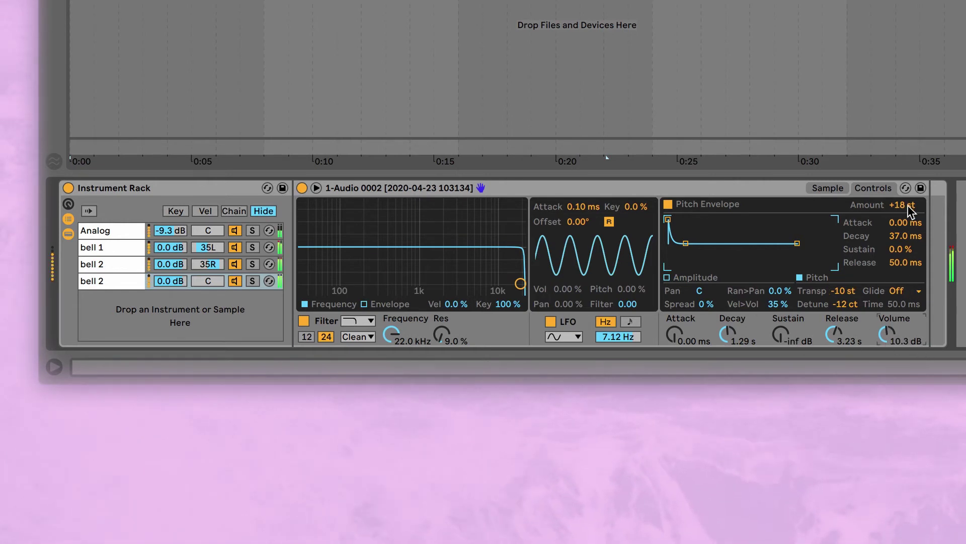
Rename the newest chain as mouth, duplicate it, and solo the copy
click(119, 284)
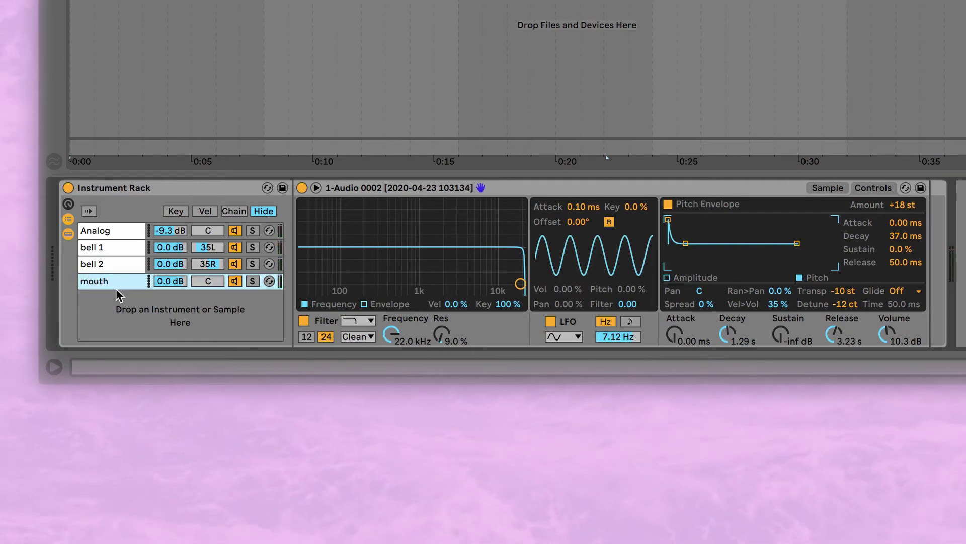
key(super+d)
key(super+d)
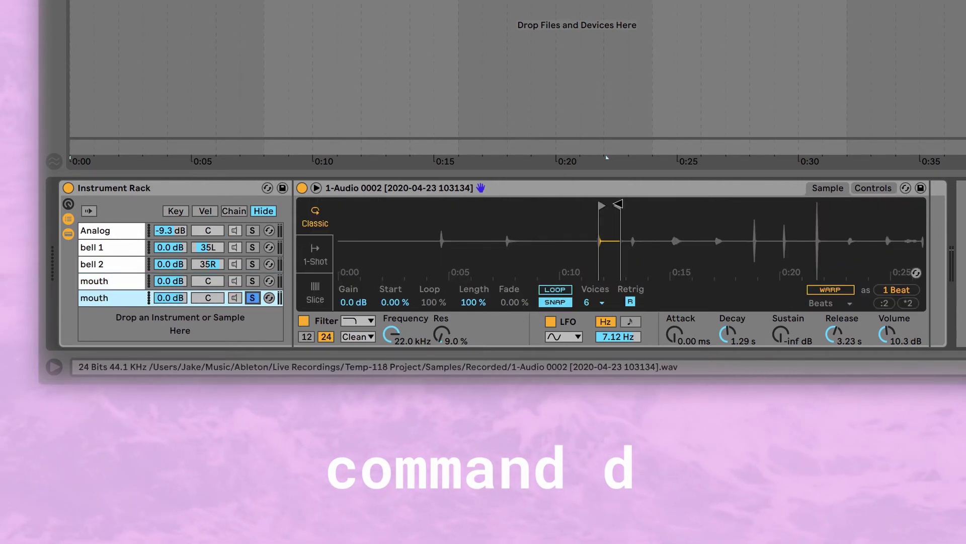
Try the fourth hit as the mouth copy's sample region, and move the region on to the next sound, starting just after 0:15
drag(618, 205, 671, 205)
drag(603, 206, 633, 207)
drag(634, 243, 634, 244)
drag(594, 205, 628, 202)
mouse_move(629, 239)
mouse_down()
mouse_move(654, 219)
mouse_move(653, 241)
mouse_up()
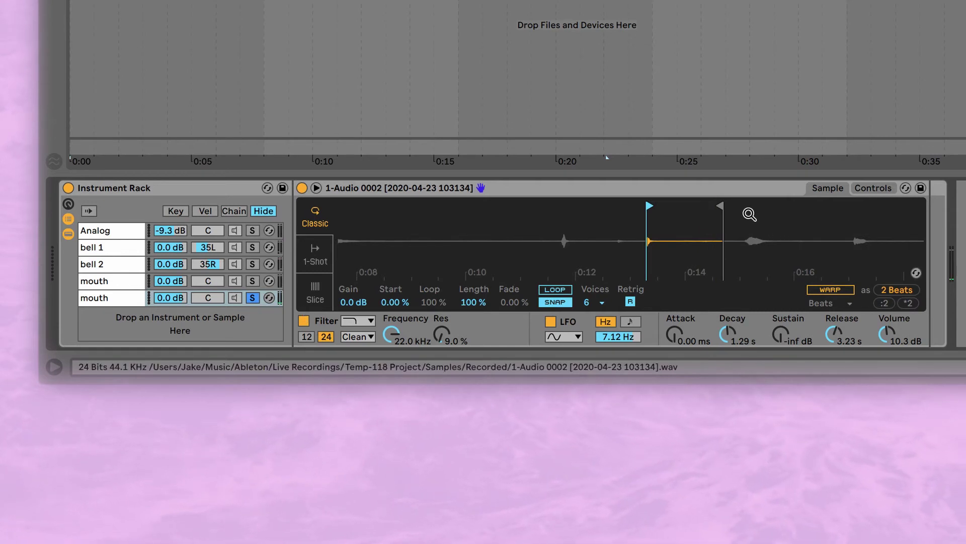
drag(720, 207, 808, 213)
mouse_move(650, 205)
mouse_down()
mouse_move(753, 207)
mouse_move(768, 230)
mouse_up()
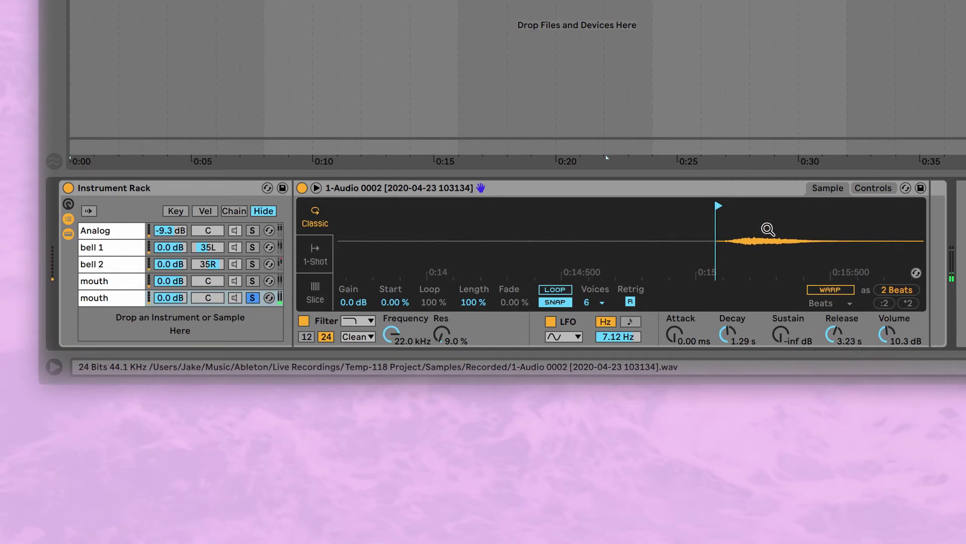
Shorten the mouth copy's sample region from its end, display its controls, and unsolo the chain
click(870, 189)
click(821, 188)
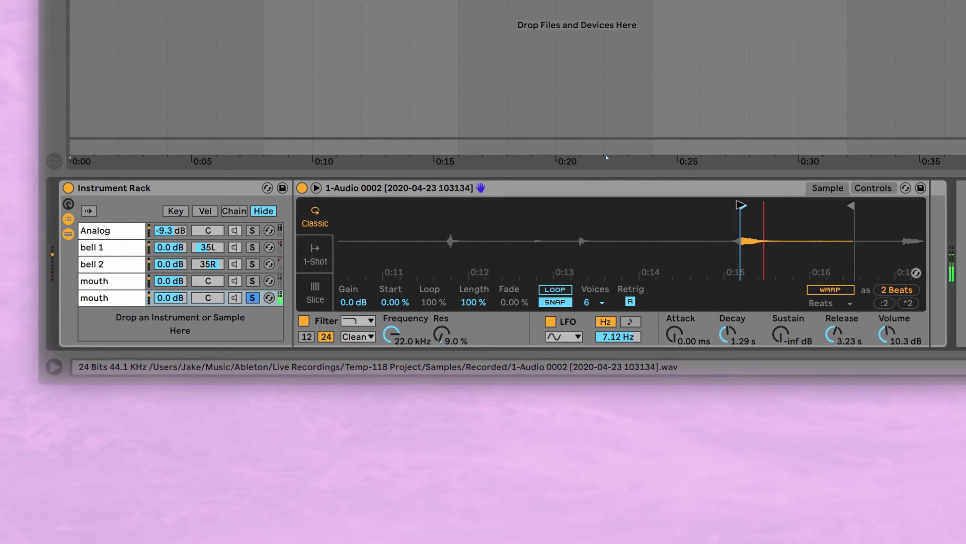
drag(851, 206, 777, 204)
click(878, 188)
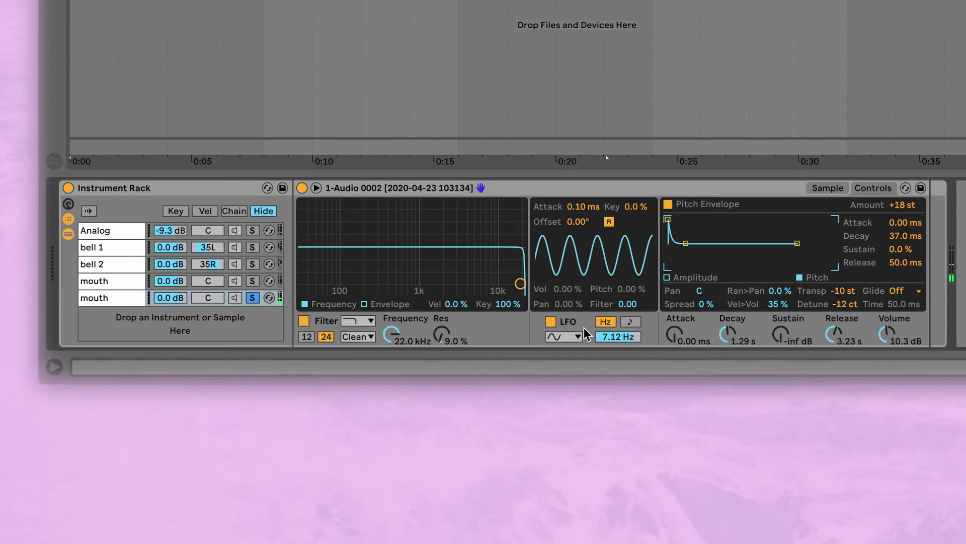
click(252, 298)
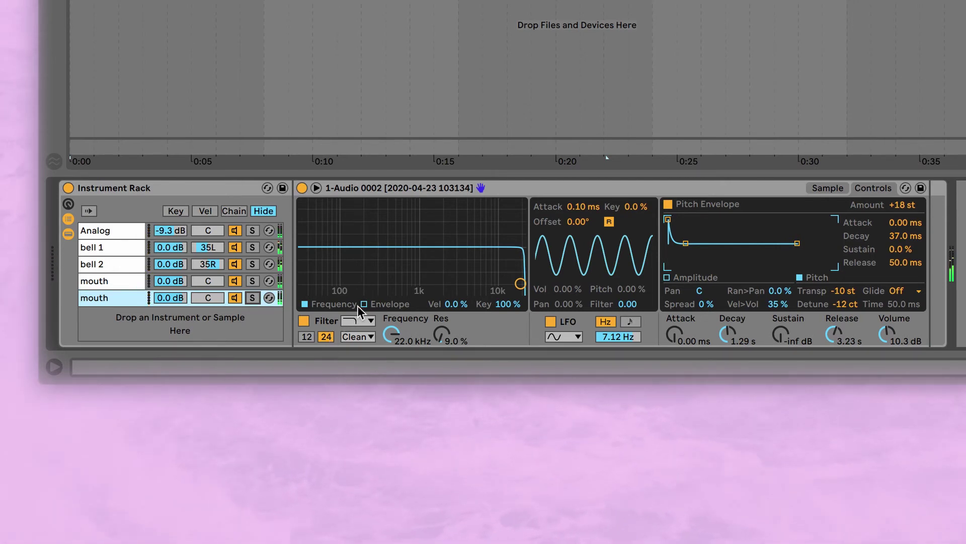
Switch the mouth copy's filter to high-pass at 5.00 kHz, comparing it on and off in solo
click(369, 321)
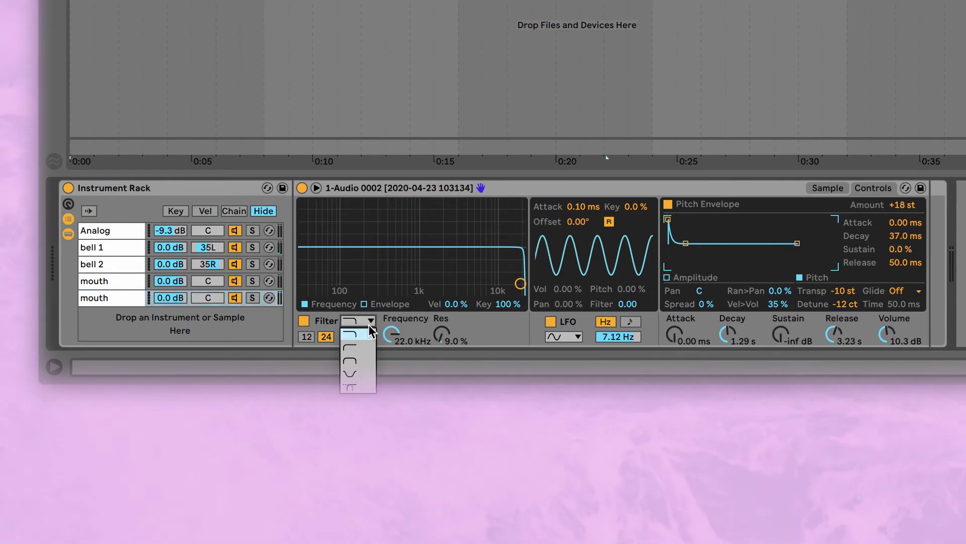
click(360, 348)
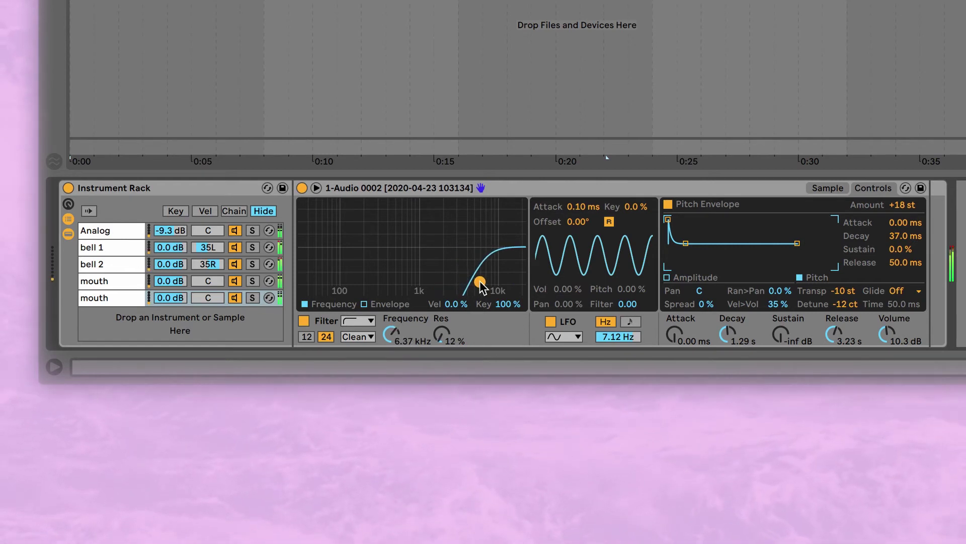
click(253, 298)
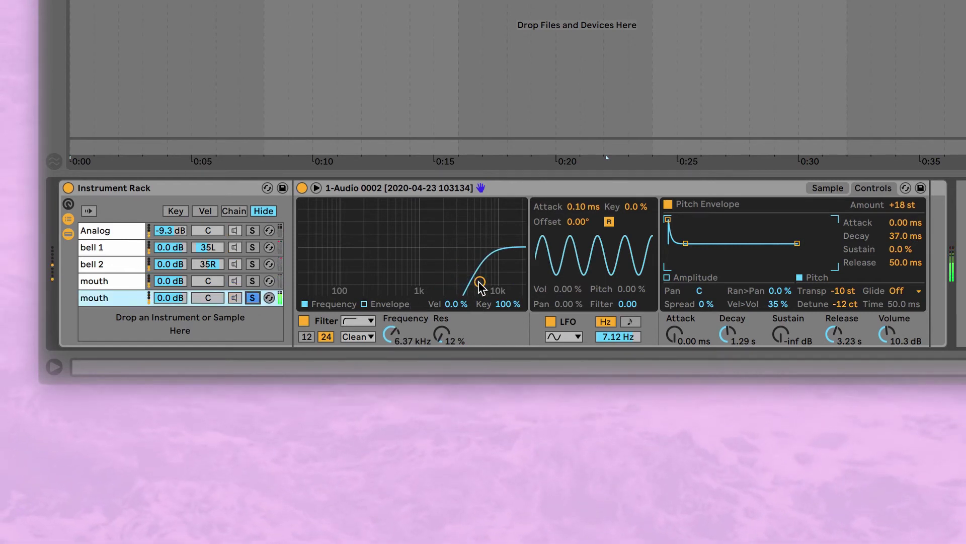
drag(480, 286, 472, 282)
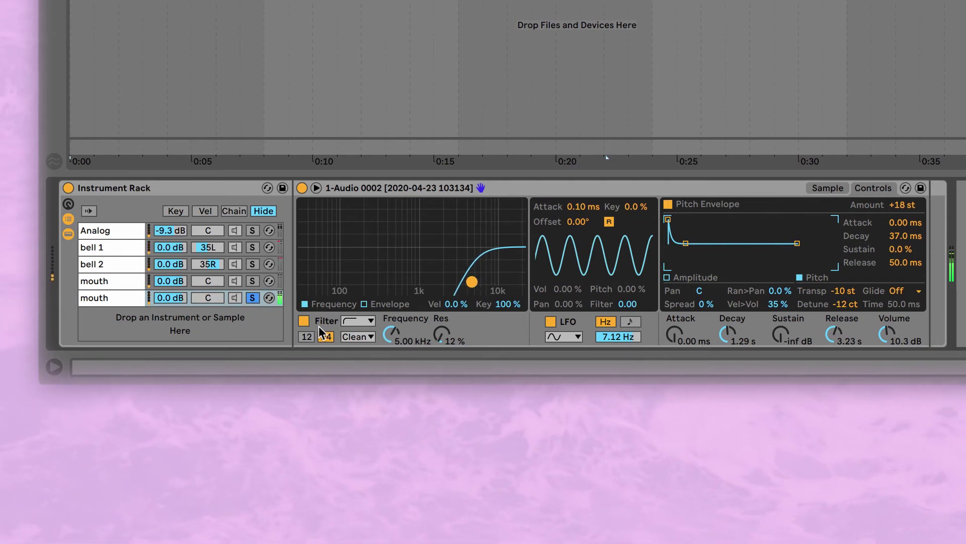
click(305, 321)
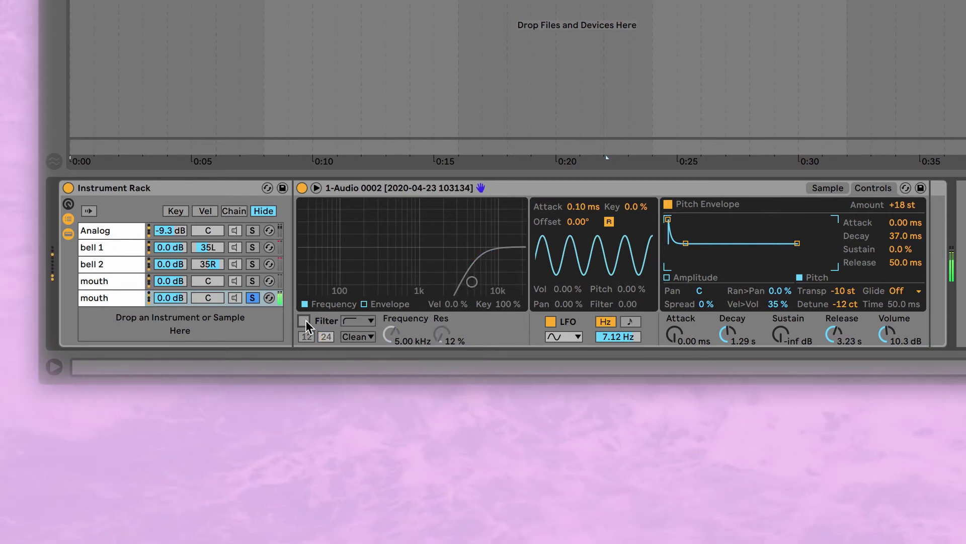
click(305, 321)
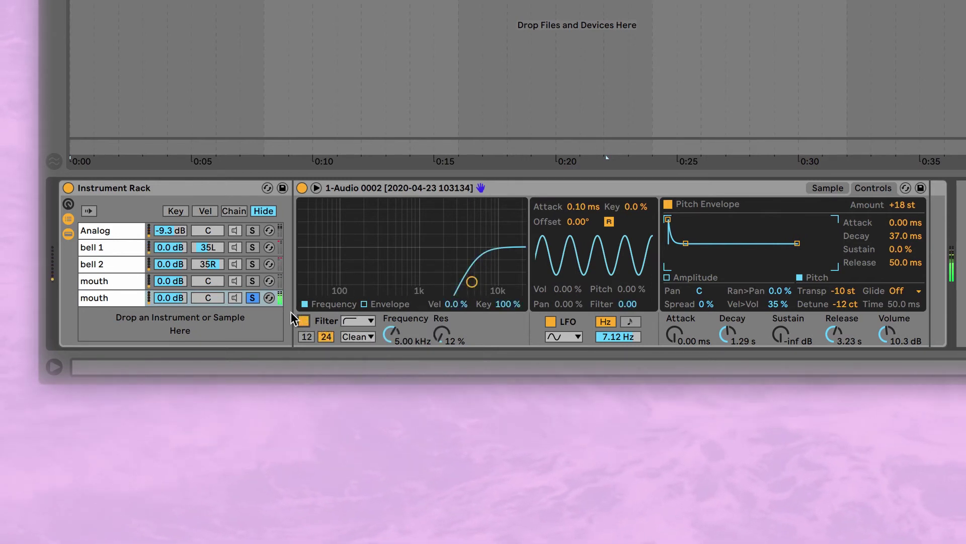
click(253, 299)
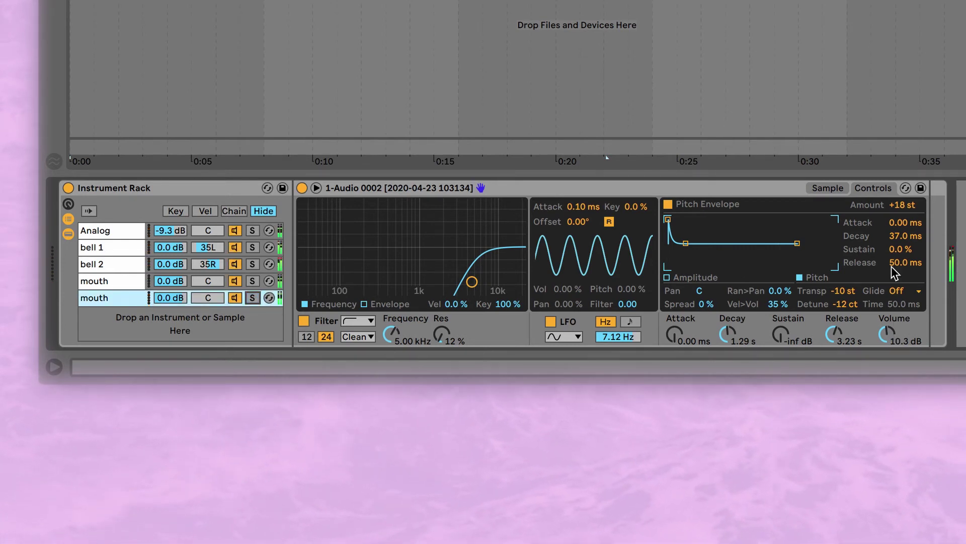
Reset the mouth copy's transposition to 0 st and lower its volume to 6.86 dB
click(846, 294)
key(Delete)
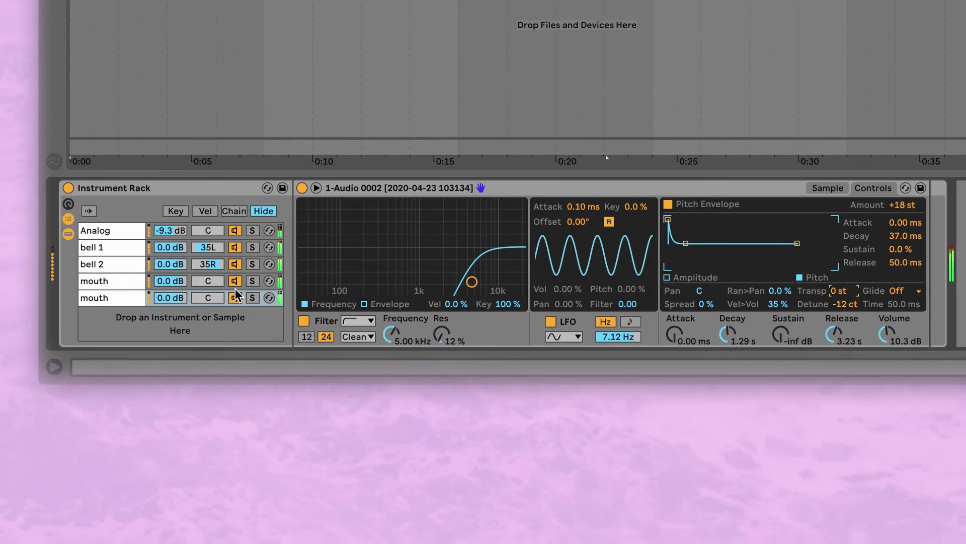
click(887, 332)
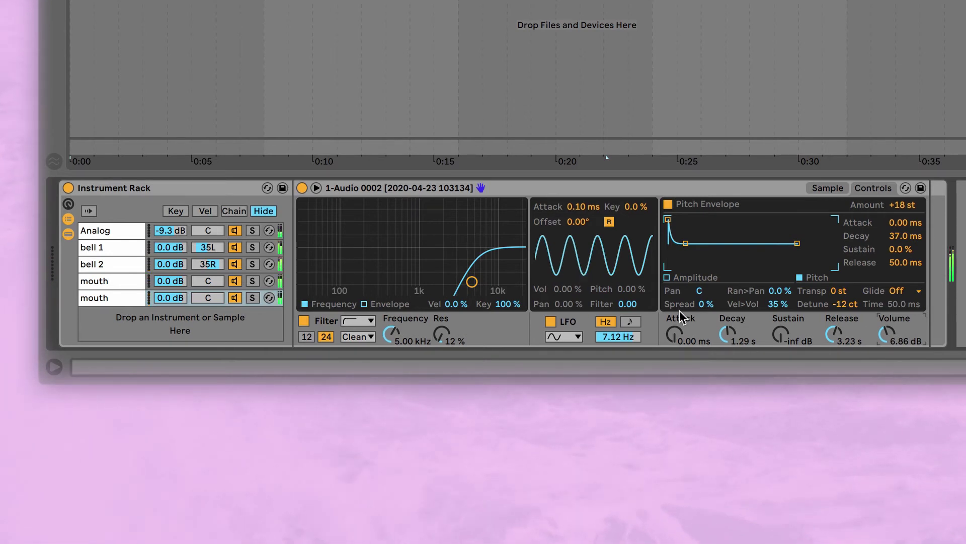
Rename the second mouth chain as tsss
click(101, 298)
key(super+r)
text(tsss)
key(Return)
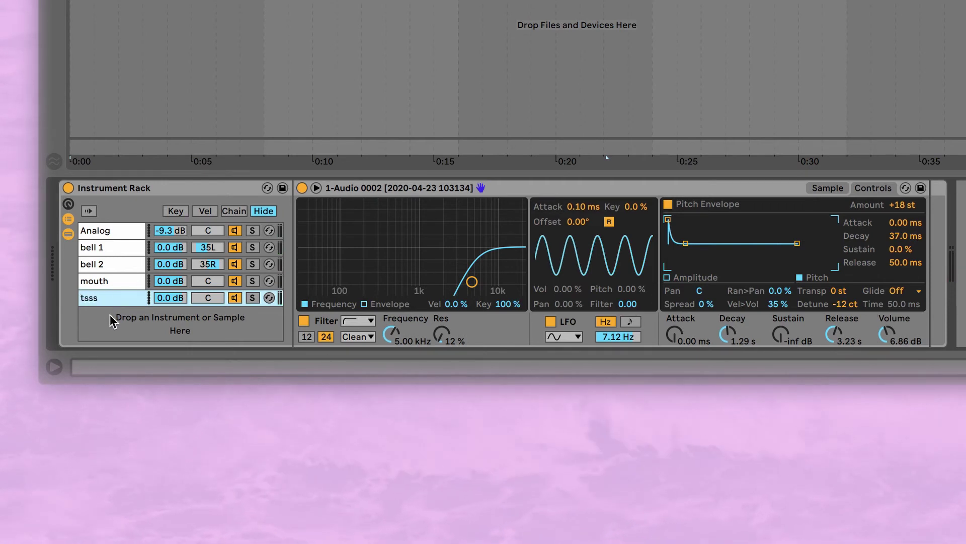
Adjust the end of the tsss sample region to just after 0:16 and duplicate the chain
click(828, 188)
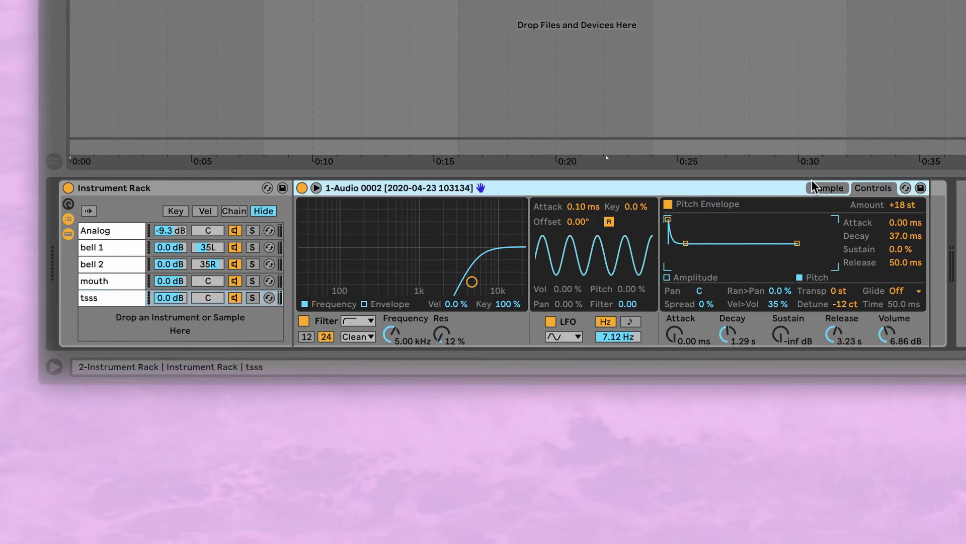
mouse_move(816, 273)
mouse_down()
mouse_move(775, 255)
mouse_move(647, 242)
mouse_up()
click(682, 206)
drag(682, 206, 697, 206)
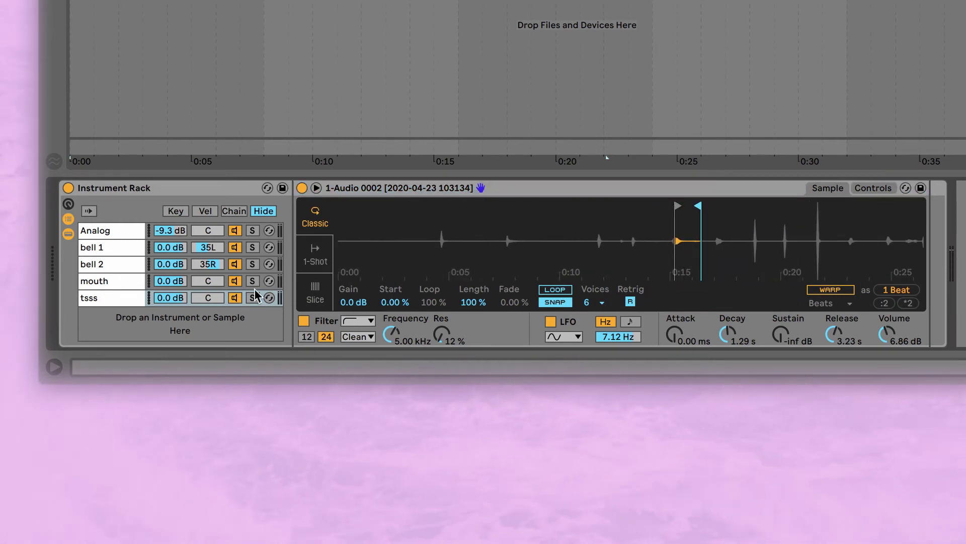
click(95, 300)
key(super+d)
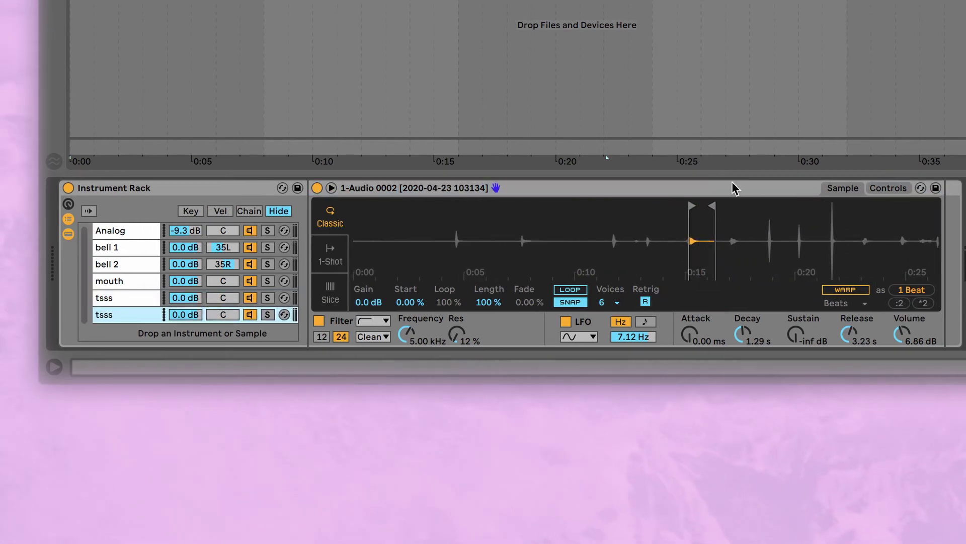
Solo the tsss copy, use the hit from about 0:17 to 0:17.6 as its sample region, and raise its volume to 22.3 dB
click(711, 203)
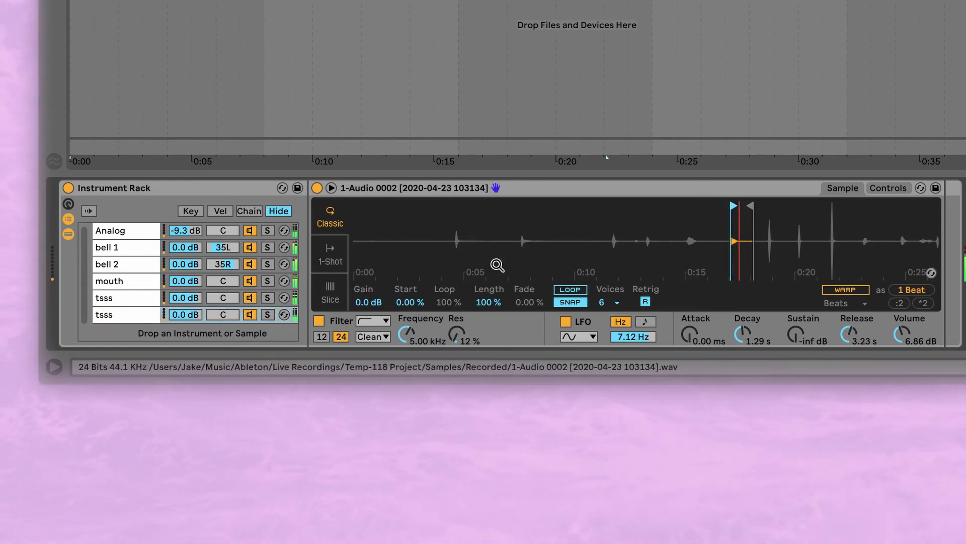
click(268, 315)
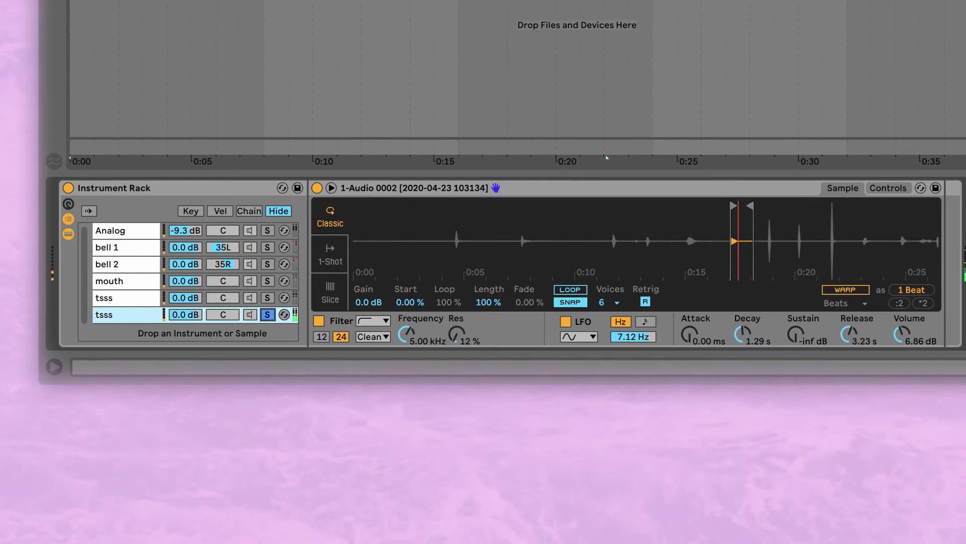
drag(915, 338, 915, 316)
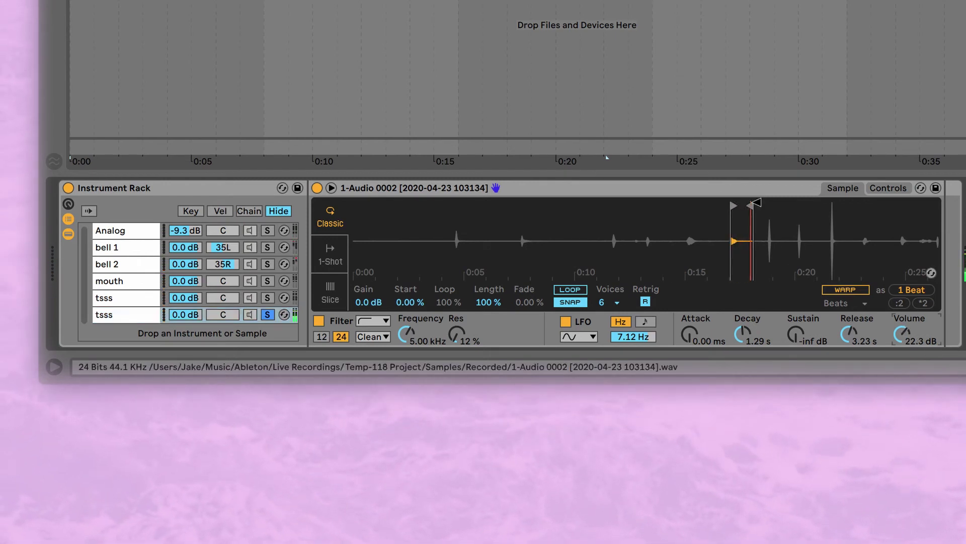
mouse_move(750, 205)
mouse_down()
mouse_move(789, 205)
mouse_move(752, 208)
mouse_move(753, 222)
mouse_move(718, 229)
mouse_up()
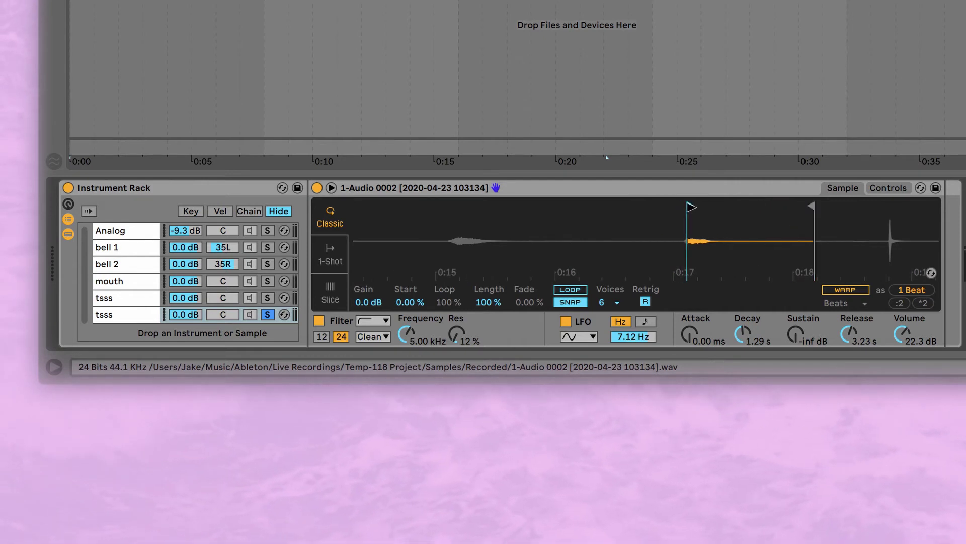
drag(813, 206, 751, 206)
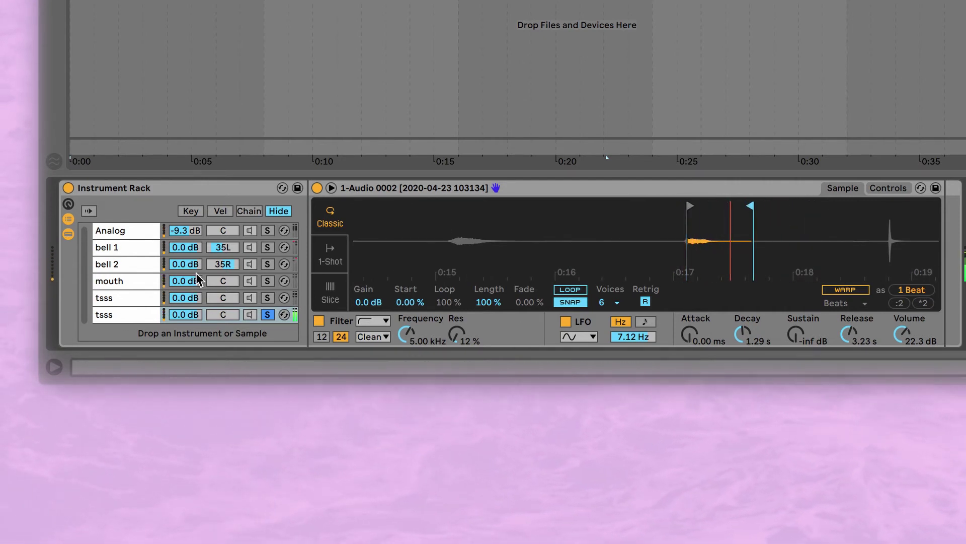
Solo the first tsss chain as well and rename the two chains tsss 1 and tsss 2
click(267, 298)
click(104, 315)
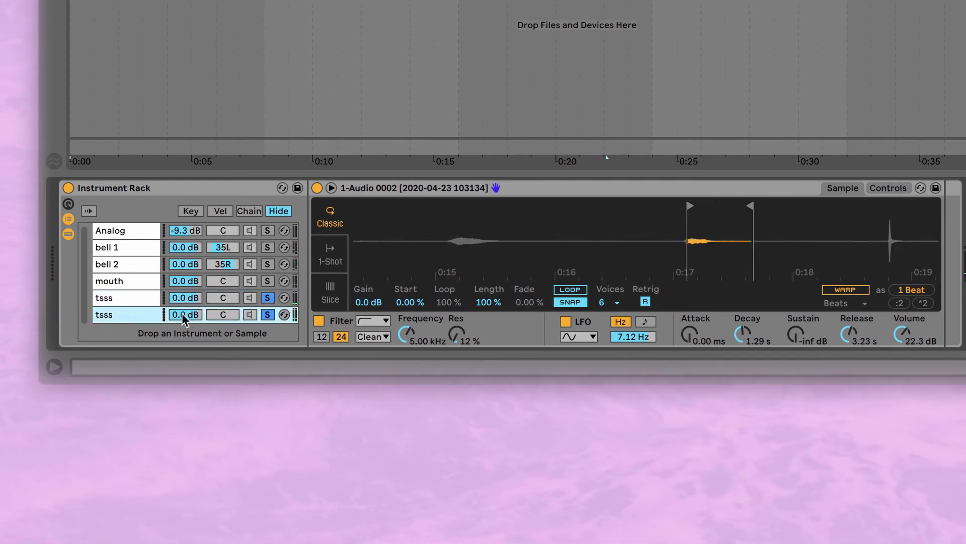
click(115, 300)
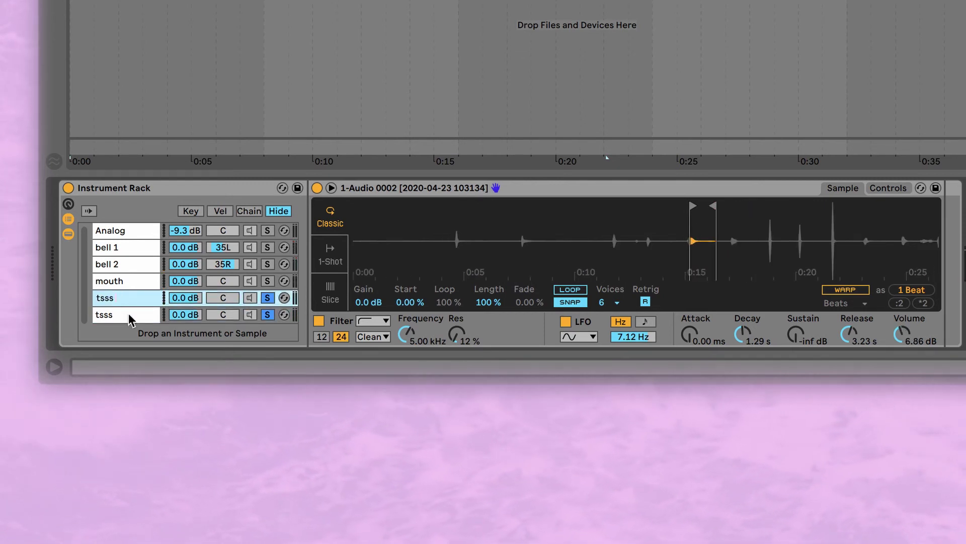
text(1)
key(Tab)
text(2)
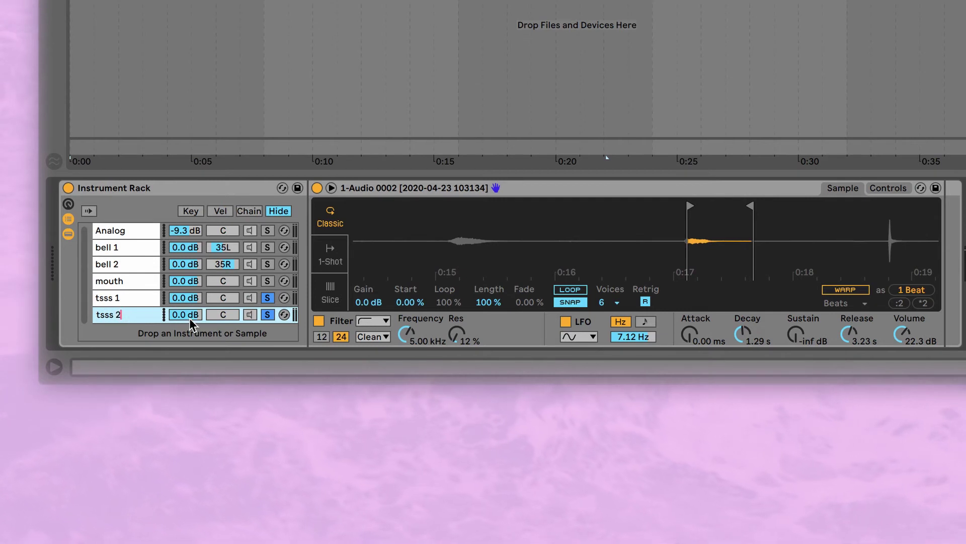
Pan the first tsss chain to 25L and the second to 25R, and unsolo both
click(233, 298)
text(-25)
key(Return)
drag(230, 311, 230, 295)
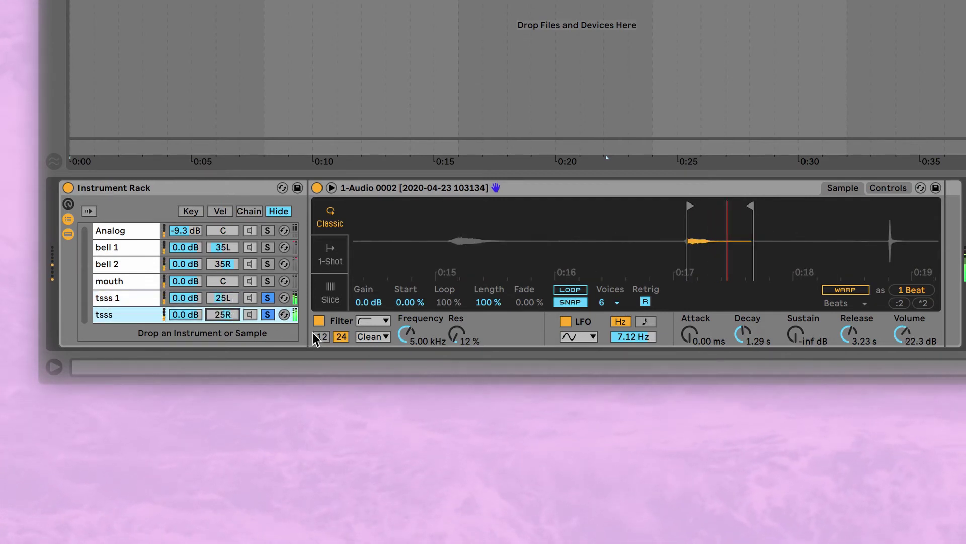
click(888, 189)
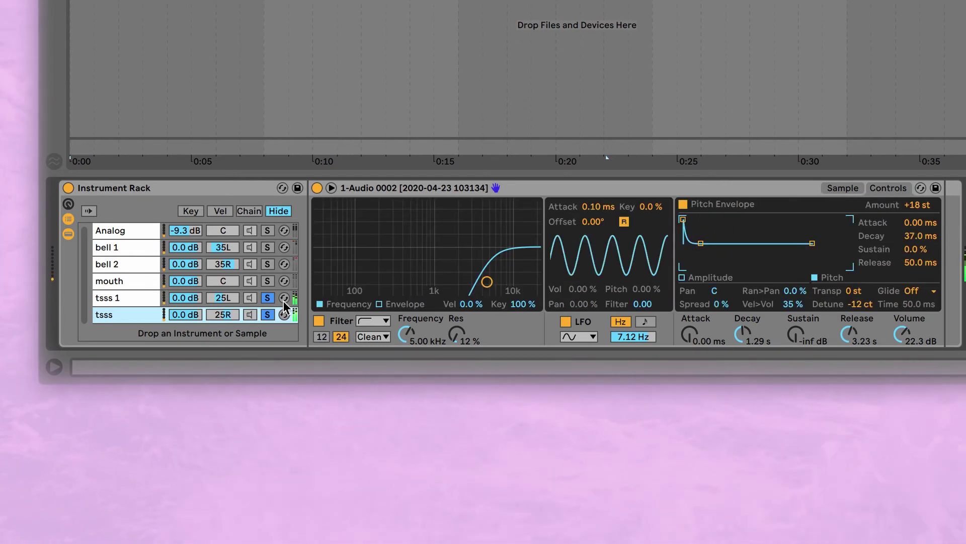
click(268, 298)
click(269, 316)
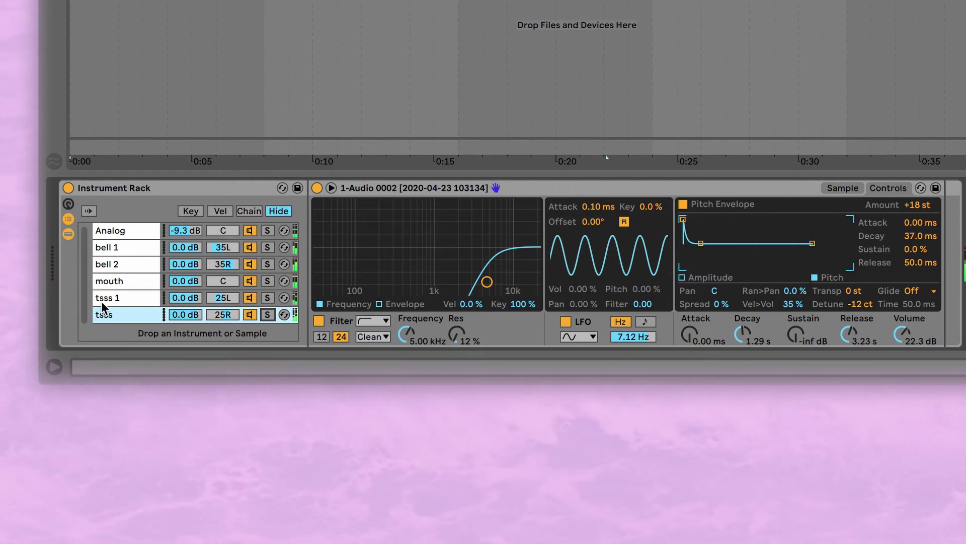
Duplicate the second tsss chain and move the copy's sample region onto the tall hits between about 0:18.7 and 0:22.6
scroll(151, 302, down, 1)
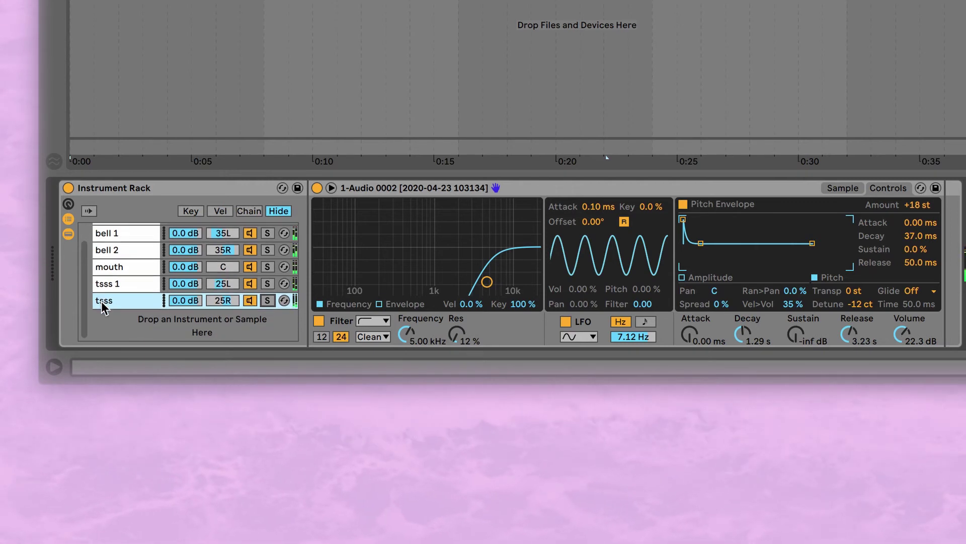
key(ctrl+d)
click(130, 305)
click(121, 319)
drag(735, 207, 853, 205)
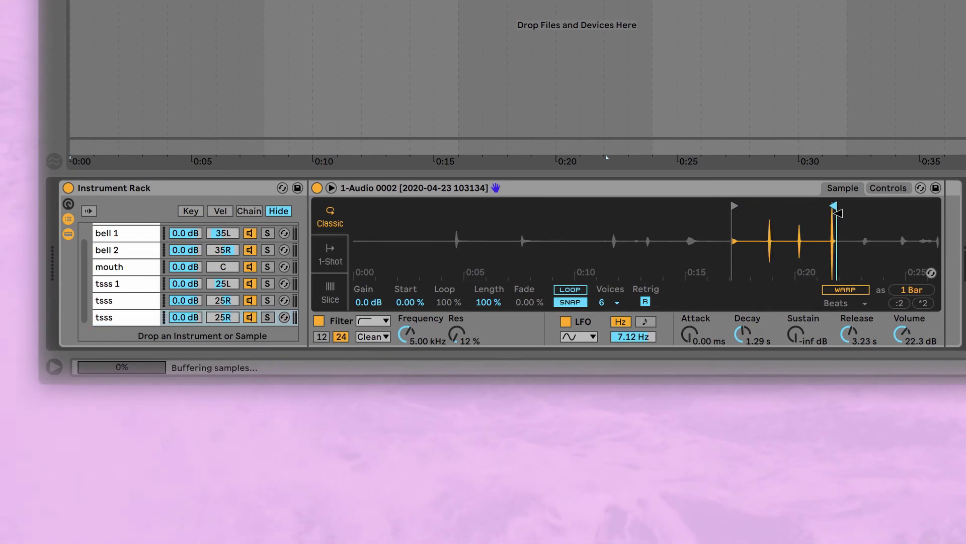
drag(736, 206, 768, 206)
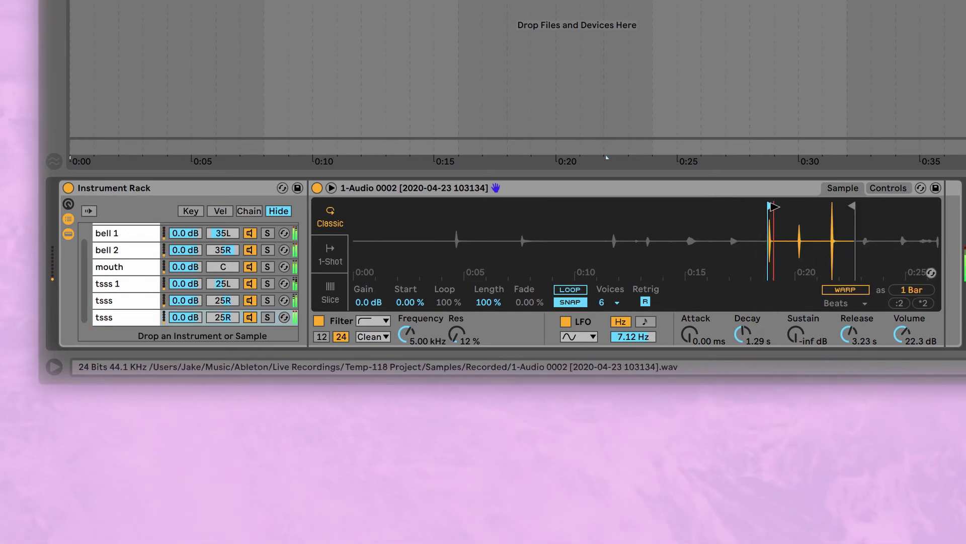
Solo the newest copy and fine-tune its sample region start at the first tall hit
click(260, 322)
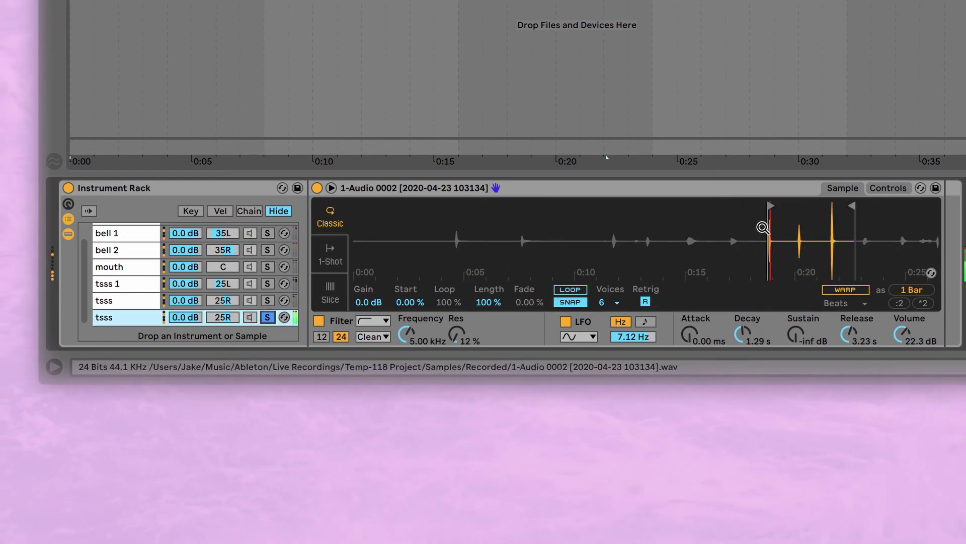
drag(775, 232, 828, 297)
mouse_move(654, 206)
mouse_down()
mouse_move(680, 208)
mouse_move(711, 247)
mouse_up()
drag(820, 207, 815, 209)
drag(698, 200, 755, 204)
drag(802, 251, 803, 194)
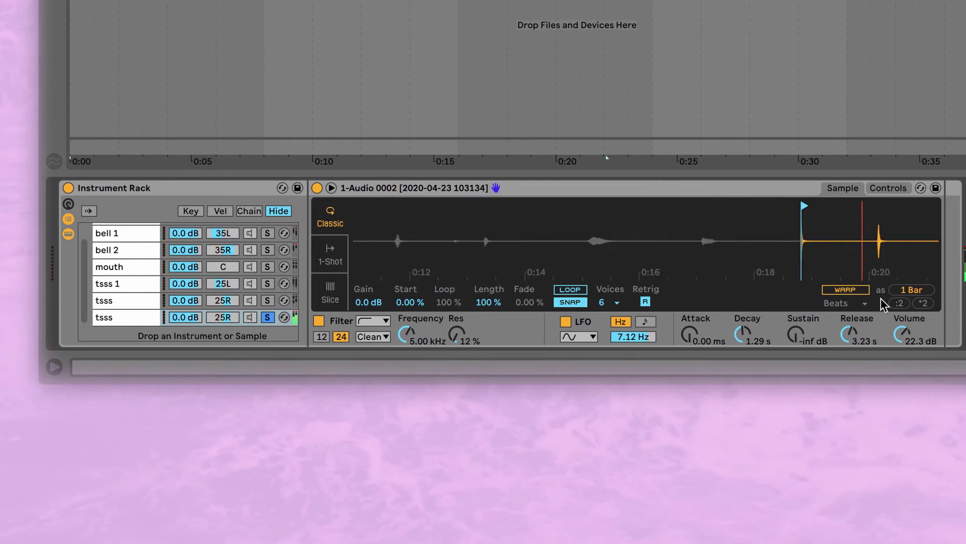
Transpose the newest copy to -34 st, unsolo it, and reset its chain pan to center
click(888, 188)
drag(858, 291, 858, 327)
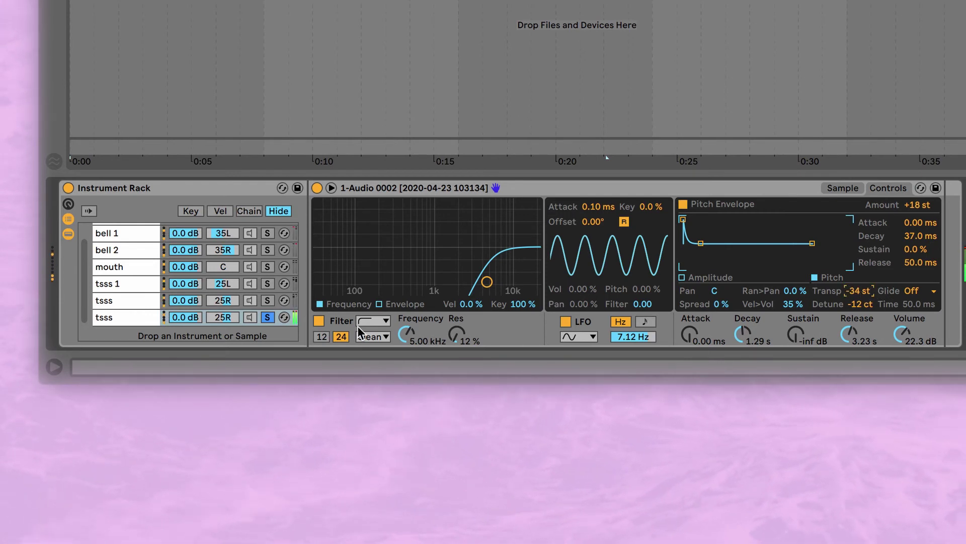
click(268, 318)
double_click(223, 319)
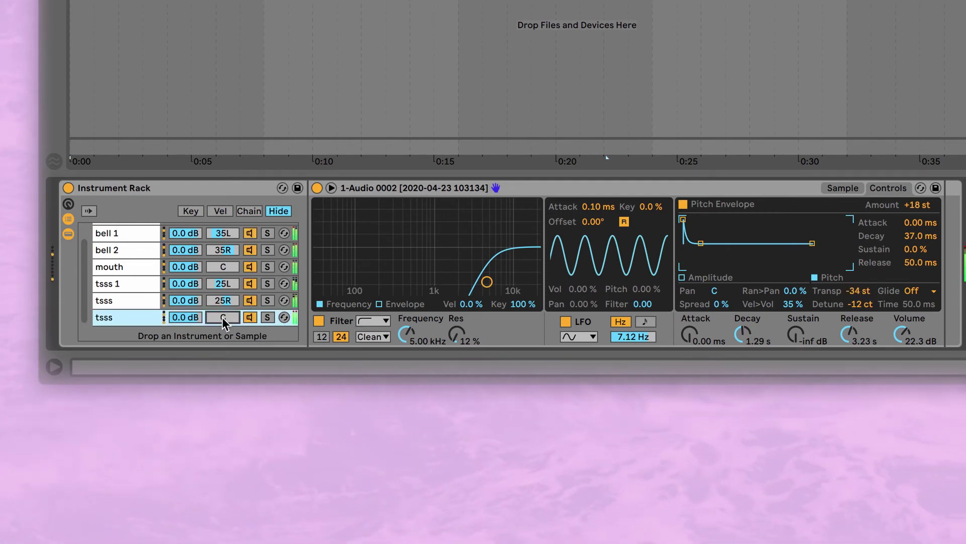
Rename the newest chain as snap and raise its volume to 25.9 dB
double_click(101, 321)
text(snap)
key(Return)
drag(902, 333, 902, 320)
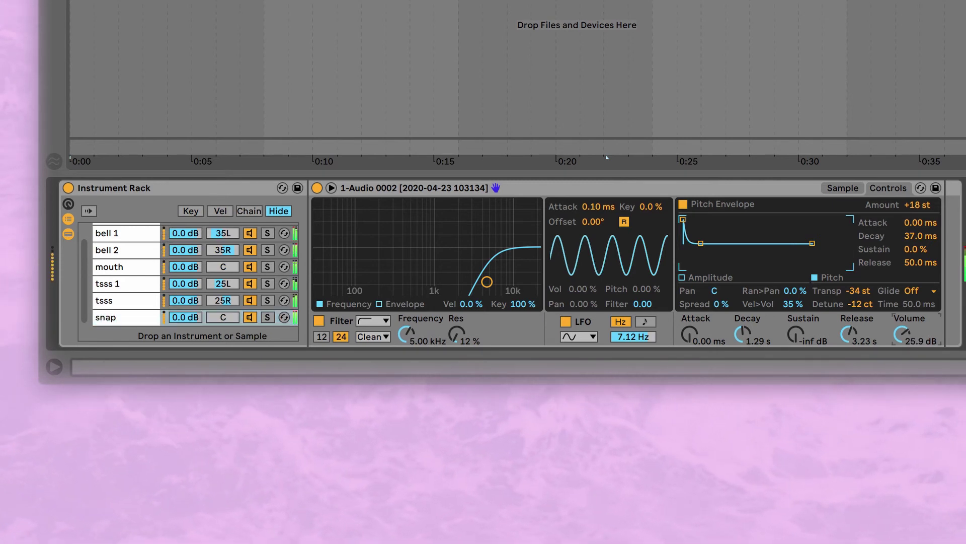
Audition the snap chain in solo, turn its solo off, and view the whole recording in its sample display
click(268, 317)
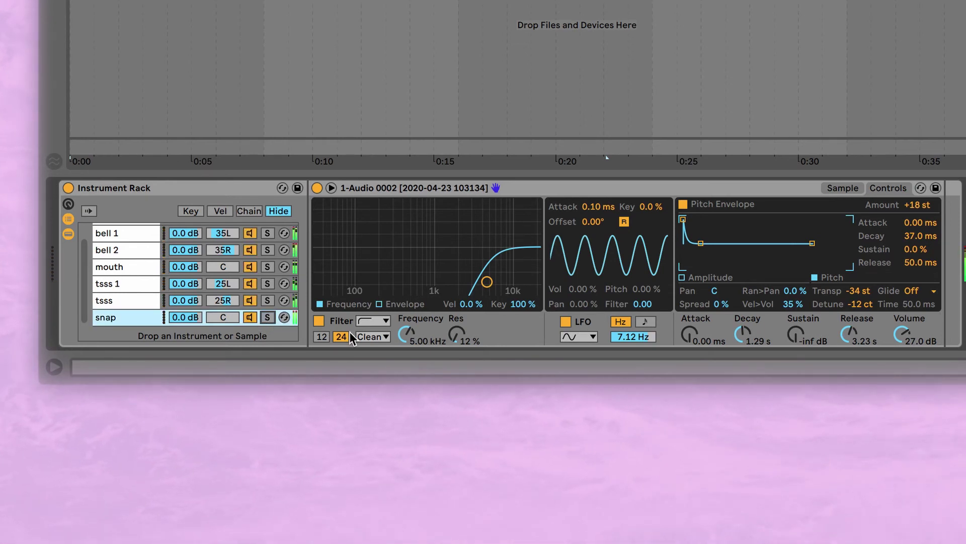
click(254, 319)
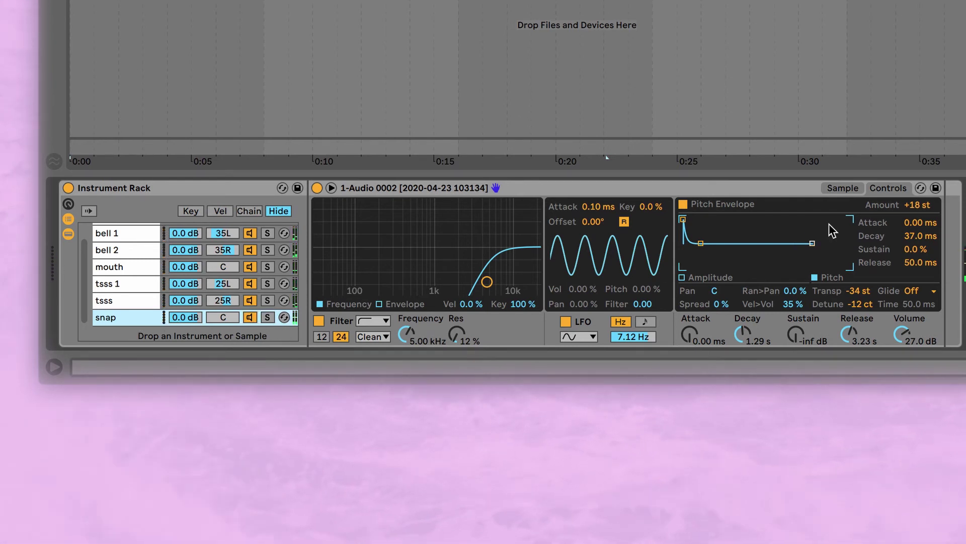
click(841, 189)
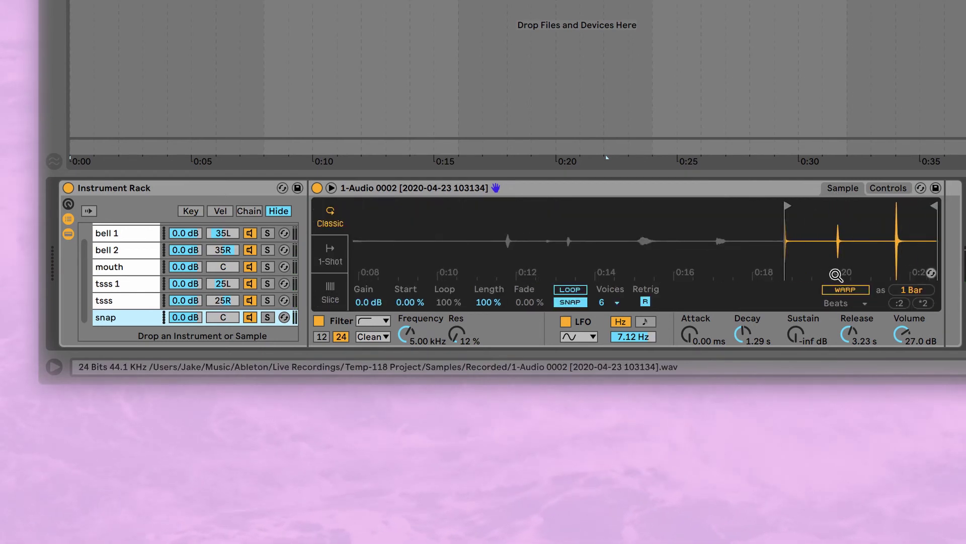
drag(836, 274, 556, 257)
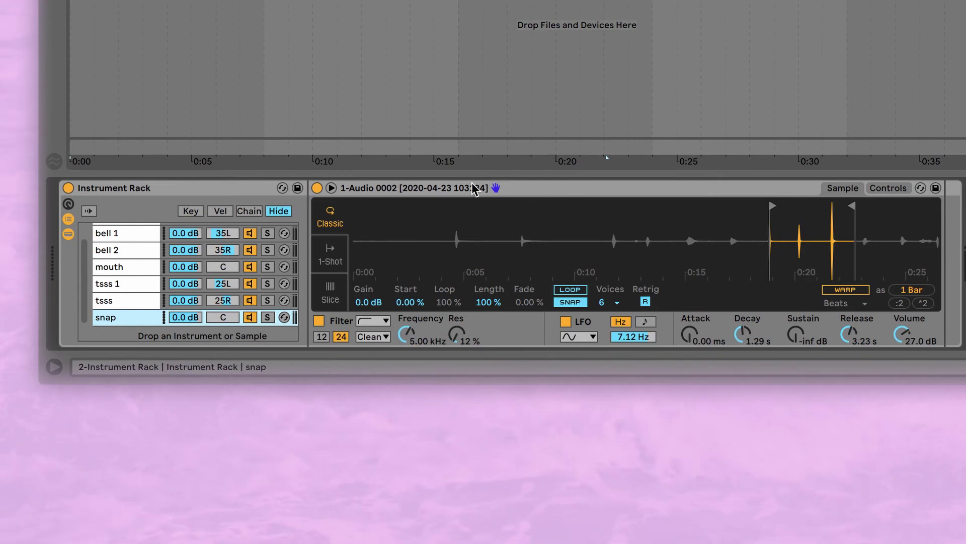
Set the chain volumes of bell 1, bell 2 and mouth to -6 dB
scroll(126, 263, up, 1)
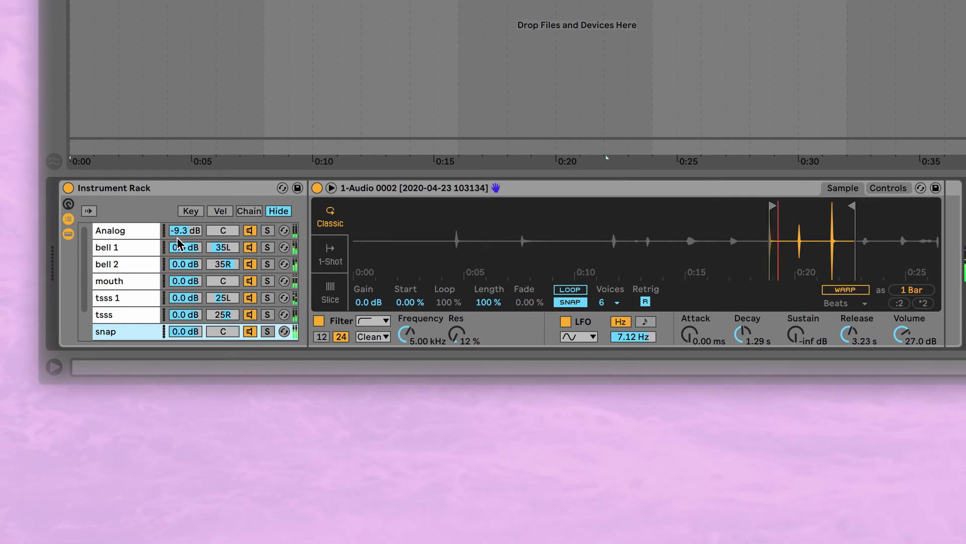
scroll(190, 309, down, 2)
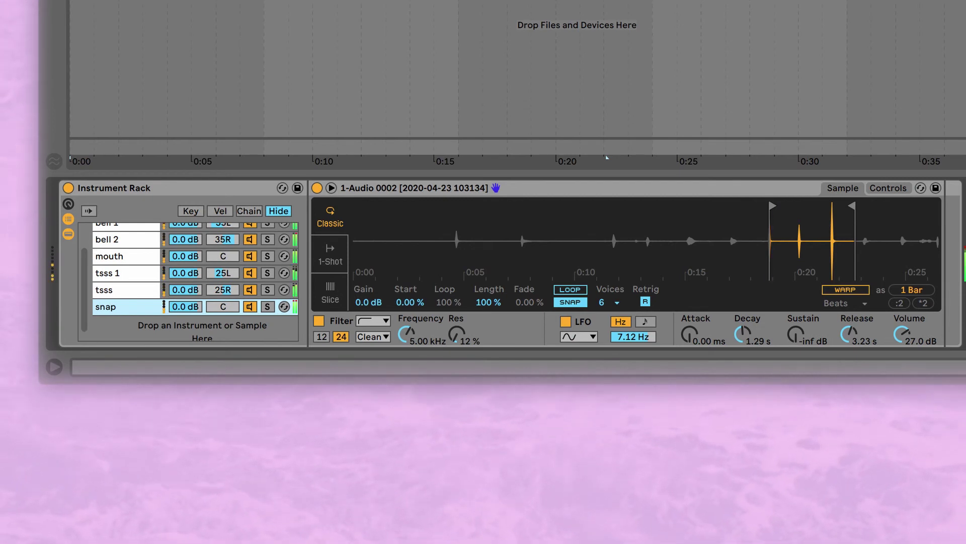
scroll(176, 284, up, 2)
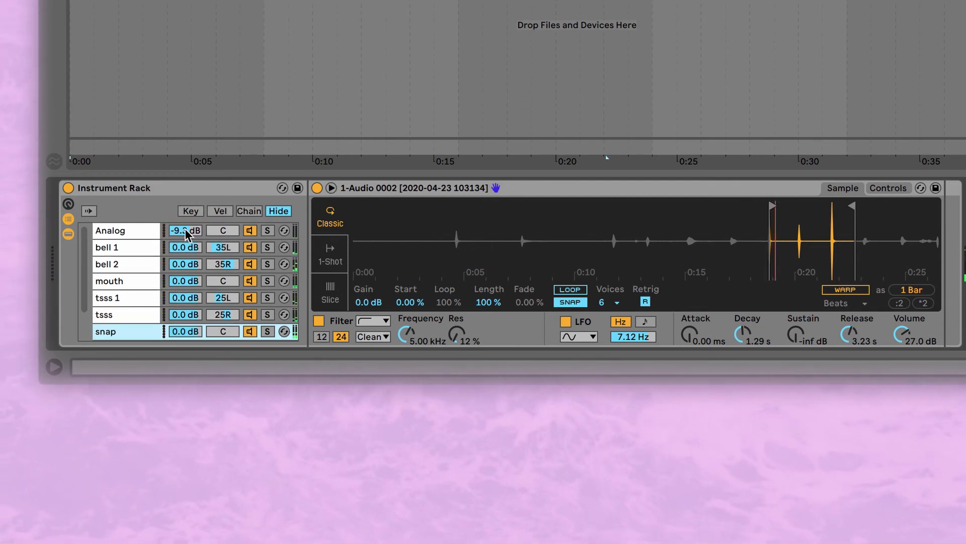
scroll(187, 317, down, 2)
scroll(187, 317, up, 2)
click(186, 248)
text(-6)
key(Return)
click(186, 265)
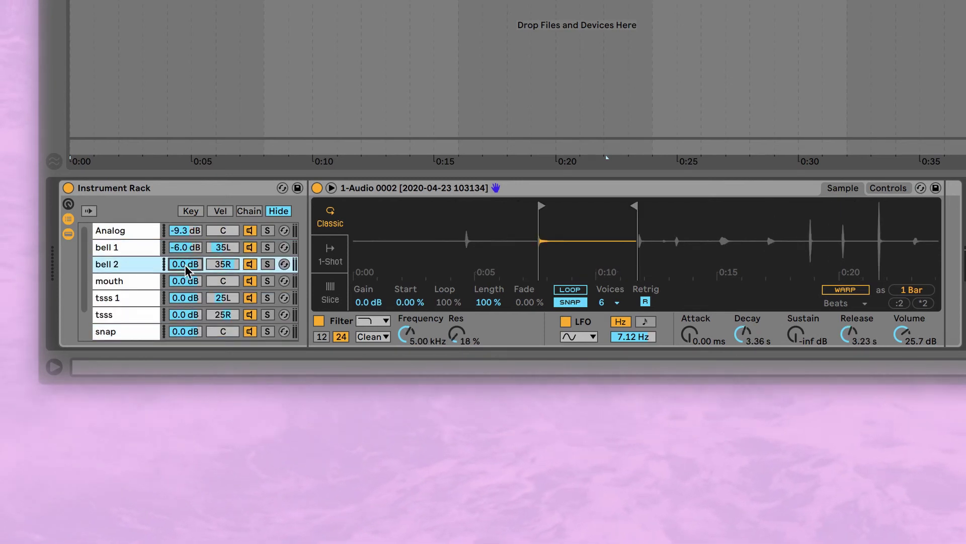
text(-6)
key(Return)
click(185, 281)
text(-6)
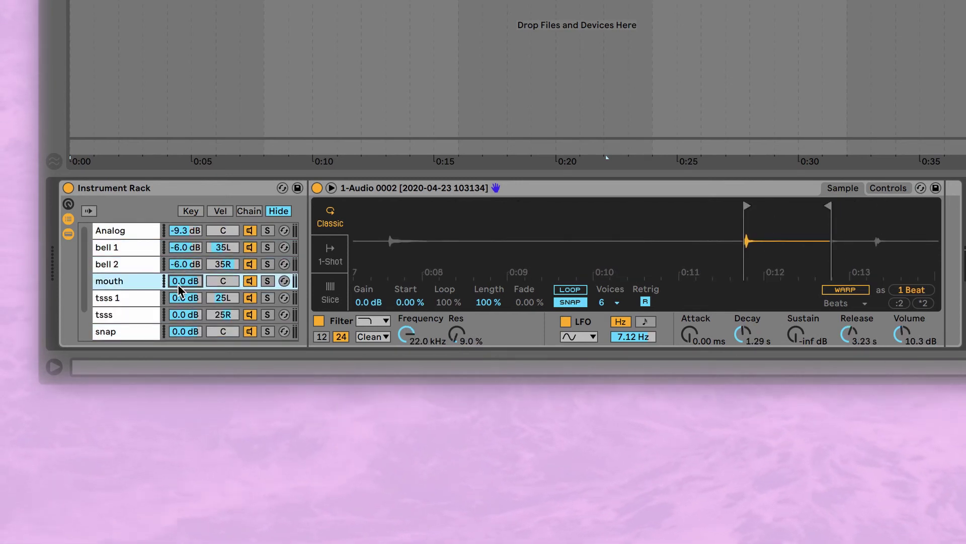
key(Return)
Set the chain volumes of tsss 1, tsss and snap to -6 dB
click(185, 297)
text(-6)
key(Return)
click(186, 315)
text(-6)
key(Return)
click(180, 331)
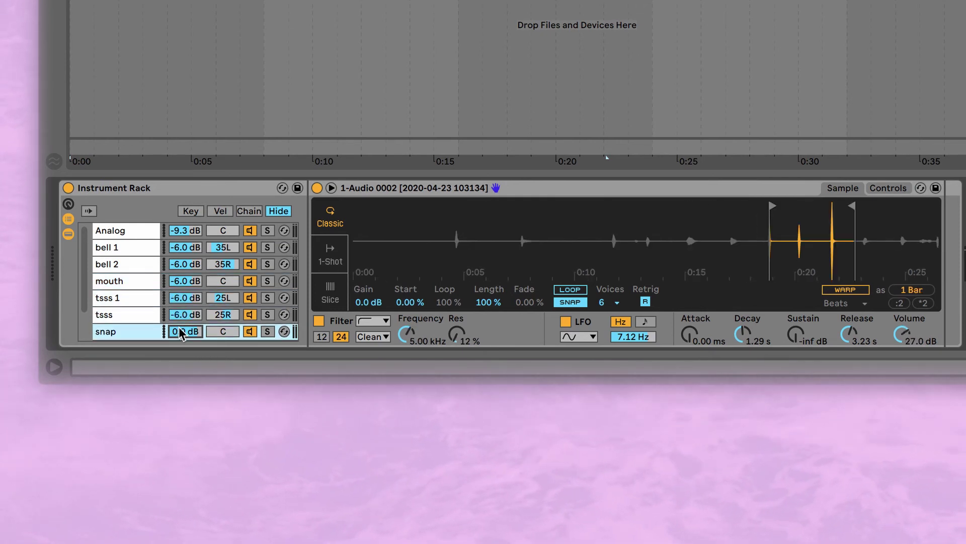
text(-6)
key(Return)
Lower the Analog chain's volume to -14 dB
scroll(192, 282, down, 2)
scroll(201, 260, up, 2)
click(187, 230)
text(-15)
key(Return)
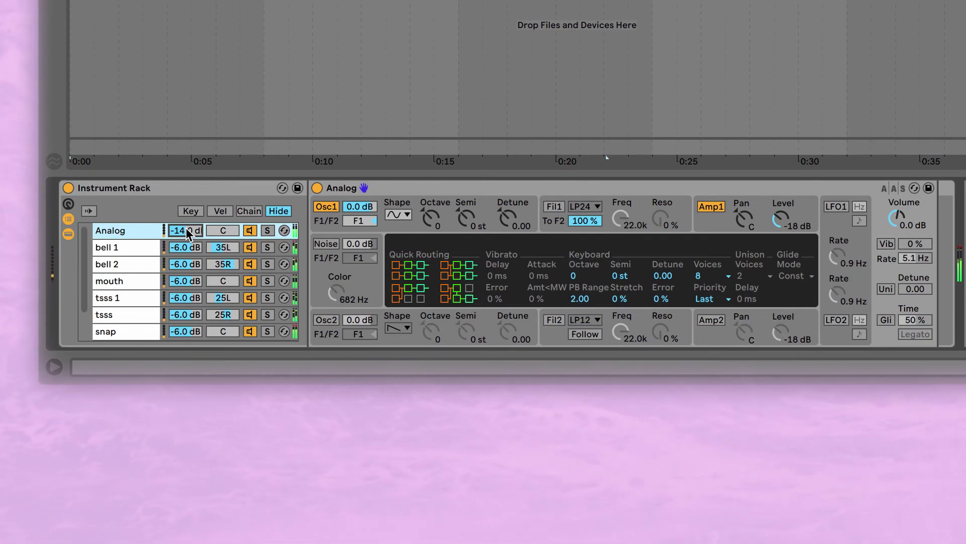
Lower the chain volumes of bell 1, bell 2 and mouth to -12 dB
click(184, 247)
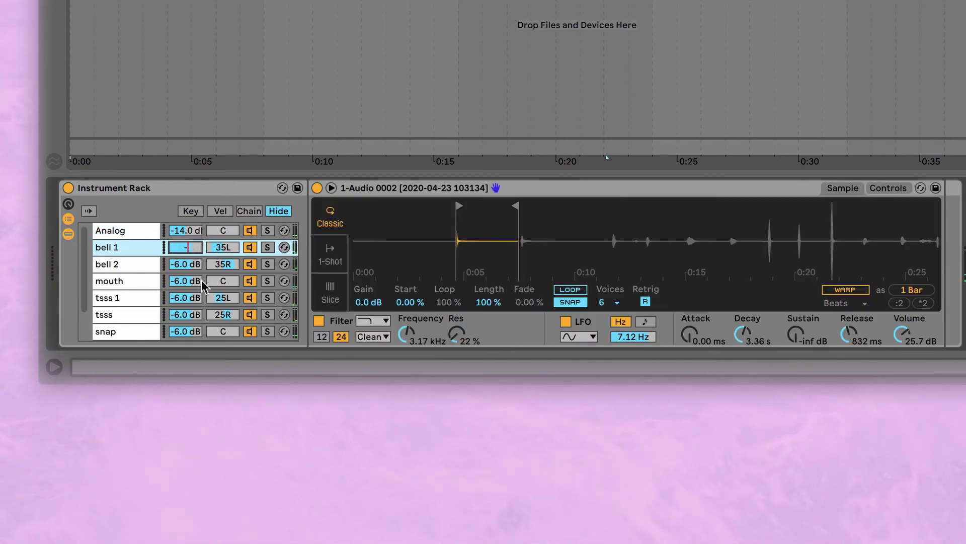
drag(178, 270, 178, 291)
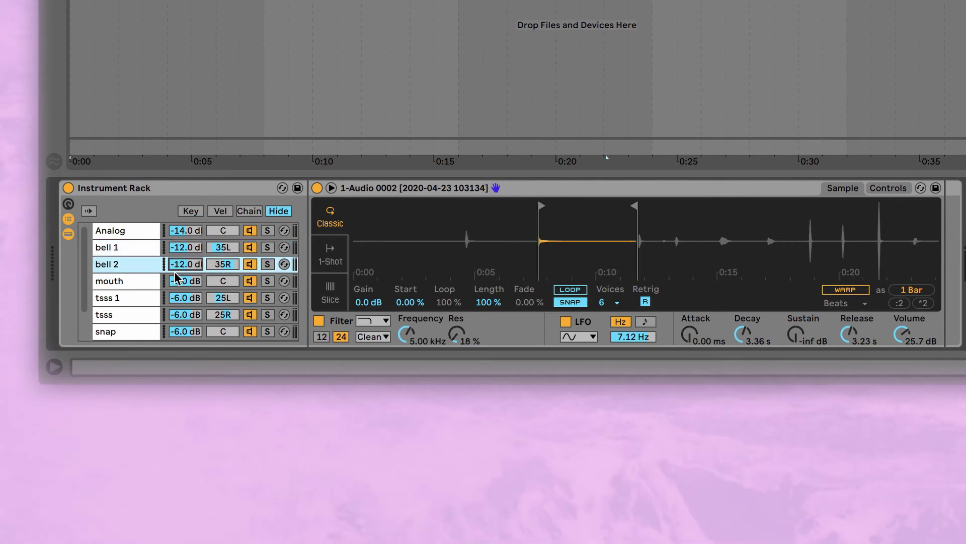
click(179, 280)
text(-12)
key(Return)
Lower the chain volumes of tsss 1, tsss and snap to -12 dB
click(174, 296)
text(-12)
key(Return)
click(188, 317)
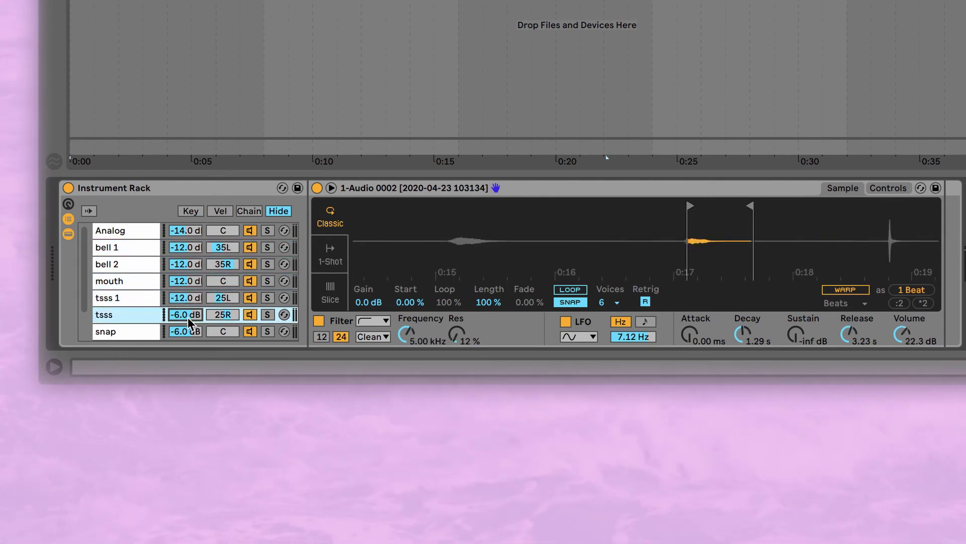
text(-12)
key(Return)
scroll(195, 316, down, 1)
scroll(196, 320, down, 1)
drag(180, 299, 181, 320)
Fine-tune the Analog chain's volume to -14.3 dB and raise the computer's output volume
scroll(182, 272, up, 2)
mouse_move(184, 230)
mouse_down()
mouse_move(184, 240)
mouse_move(185, 226)
mouse_up()
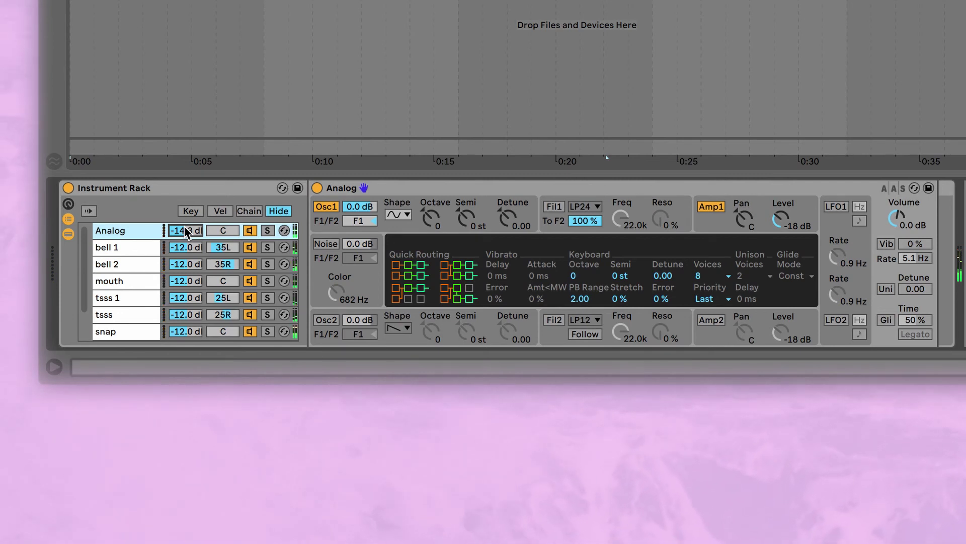
key(XF86AudioRaiseVolume)
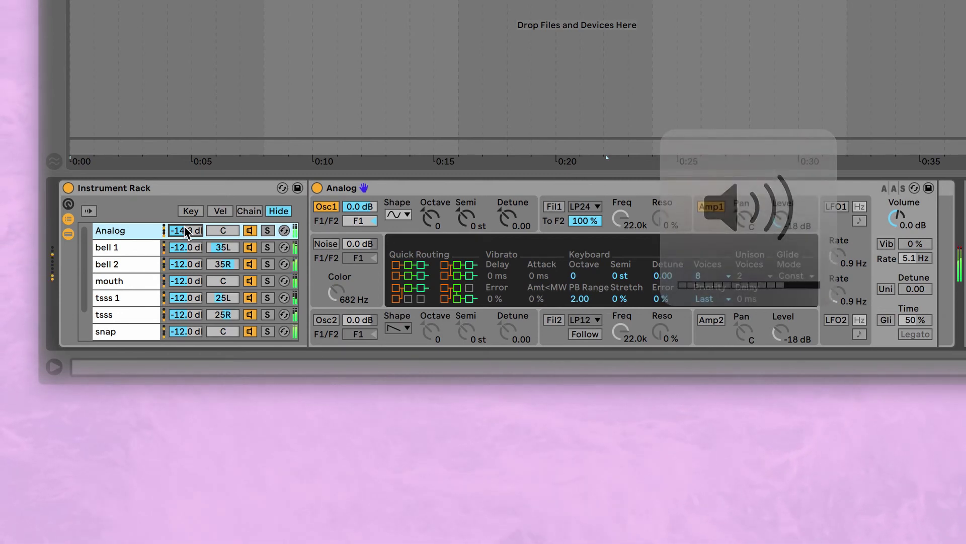
click(184, 225)
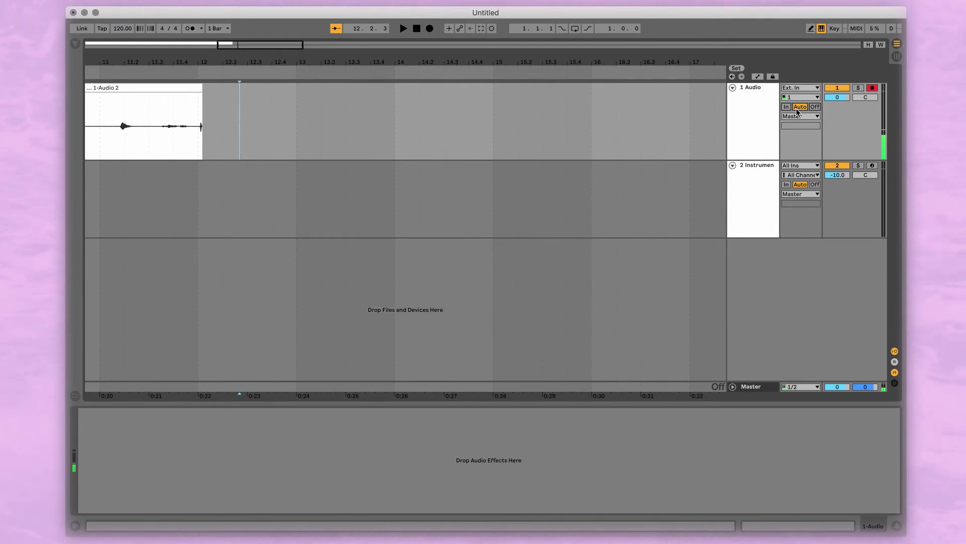
Record a new voice take on the 1 Audio track from bar 12 to about bar 16
key(F9)
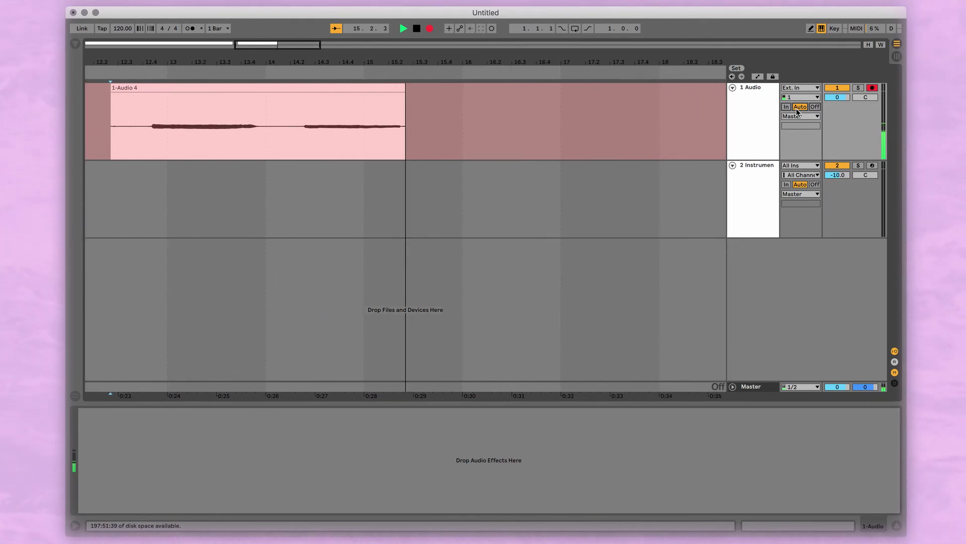
key(space)
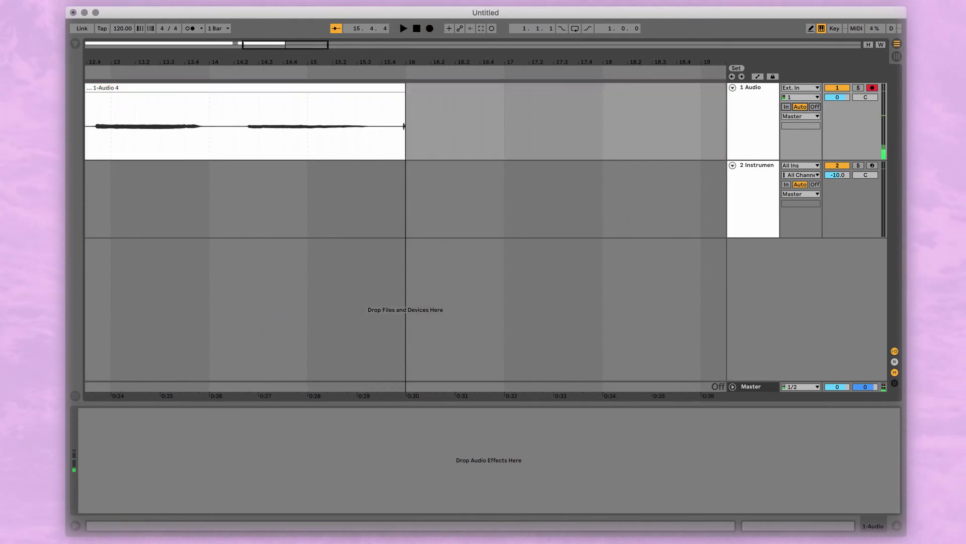
Add an empty Simpler from the instruments browser as a new chain below snap and name it VOICE
click(750, 213)
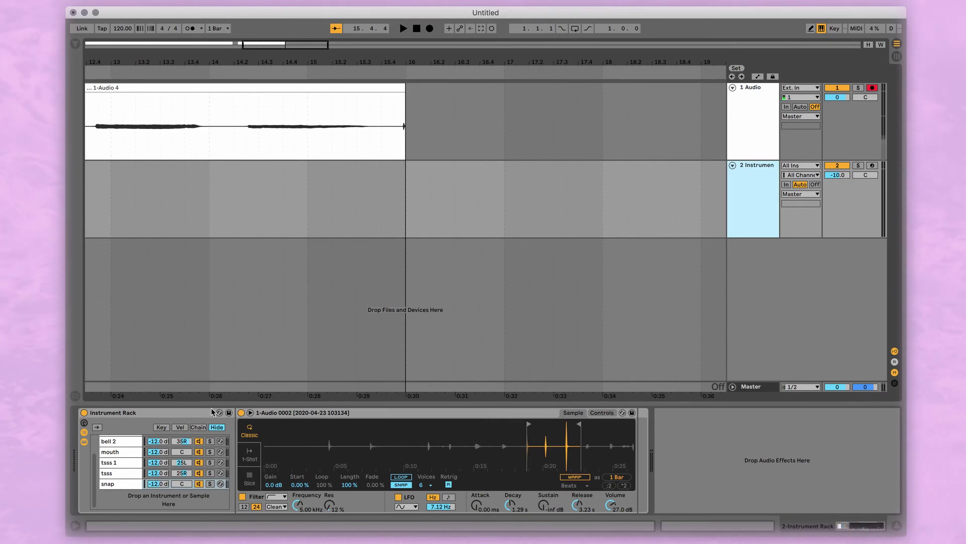
click(74, 46)
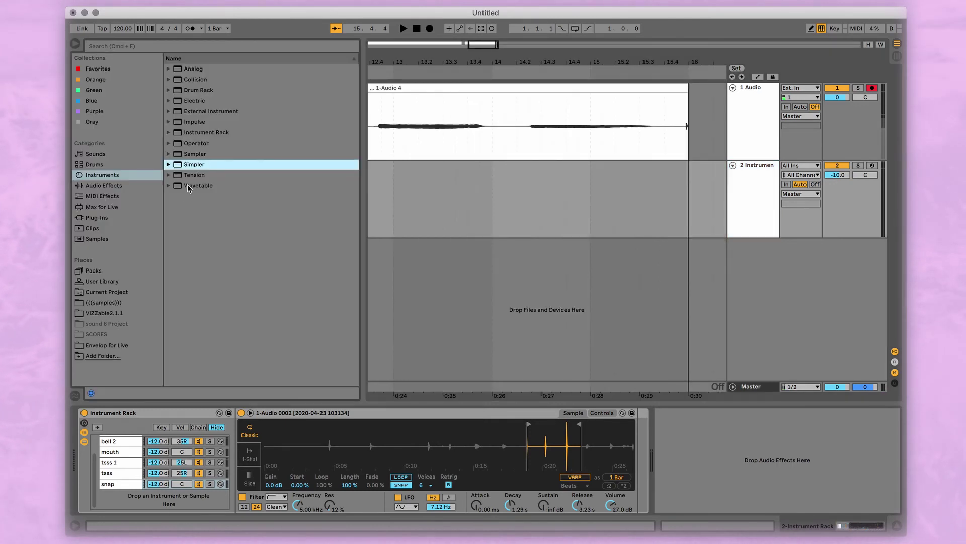
drag(132, 484, 122, 498)
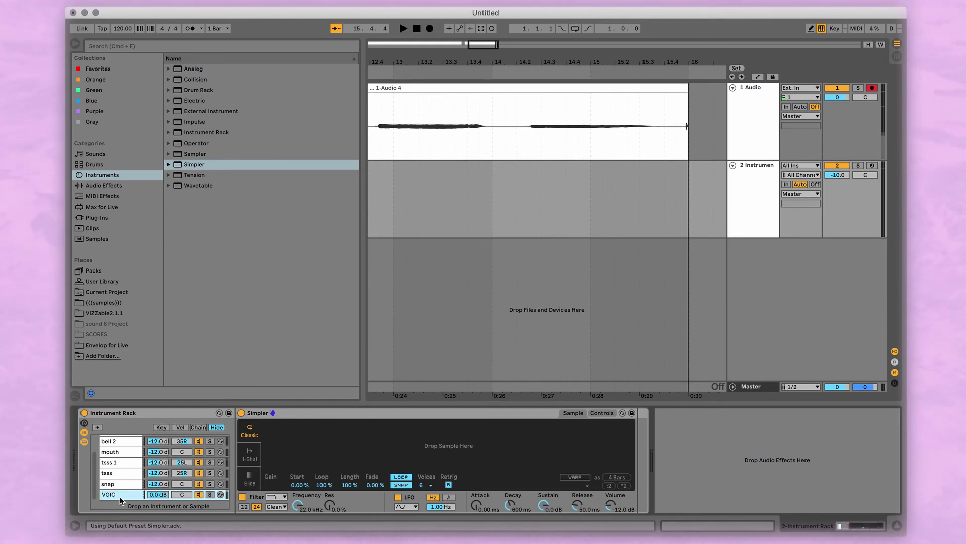
Load the 1-Audio 4 recording into the VOICE Simpler, solo the chain, and move the sample start to about 0:01
drag(425, 88, 363, 440)
click(265, 330)
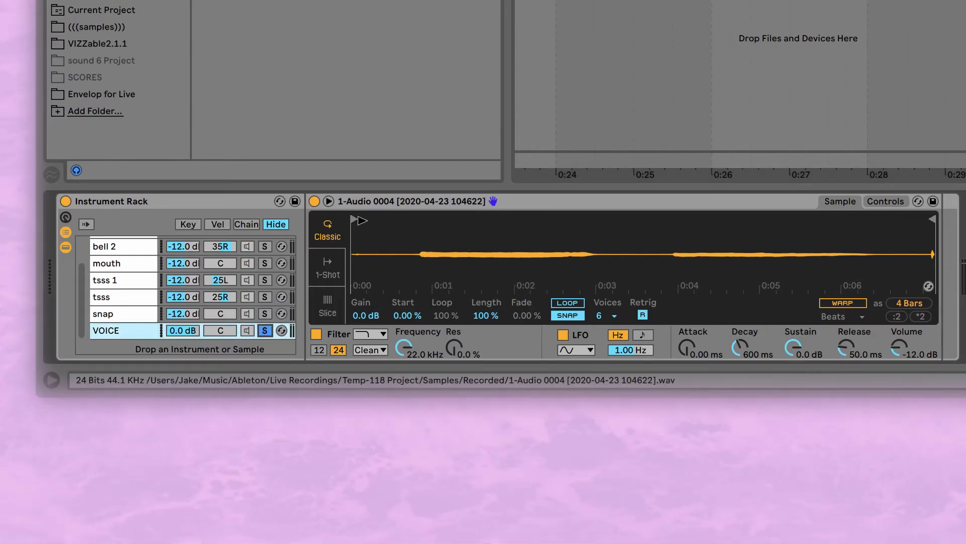
drag(402, 219, 432, 220)
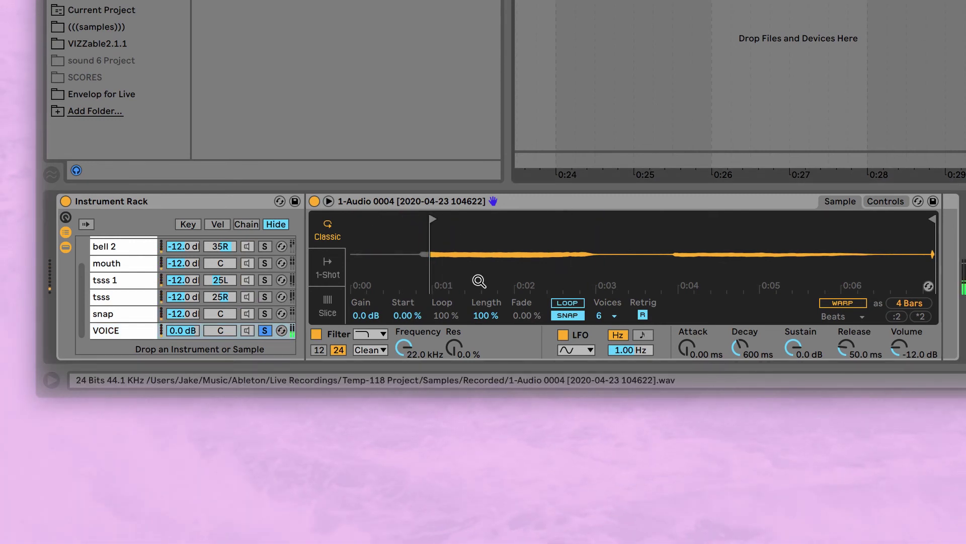
Solo Analog alongside VOICE to compare their pitch, shifting the computer keyboard to C4–D5 and adjusting the Analog chain's volume
click(884, 200)
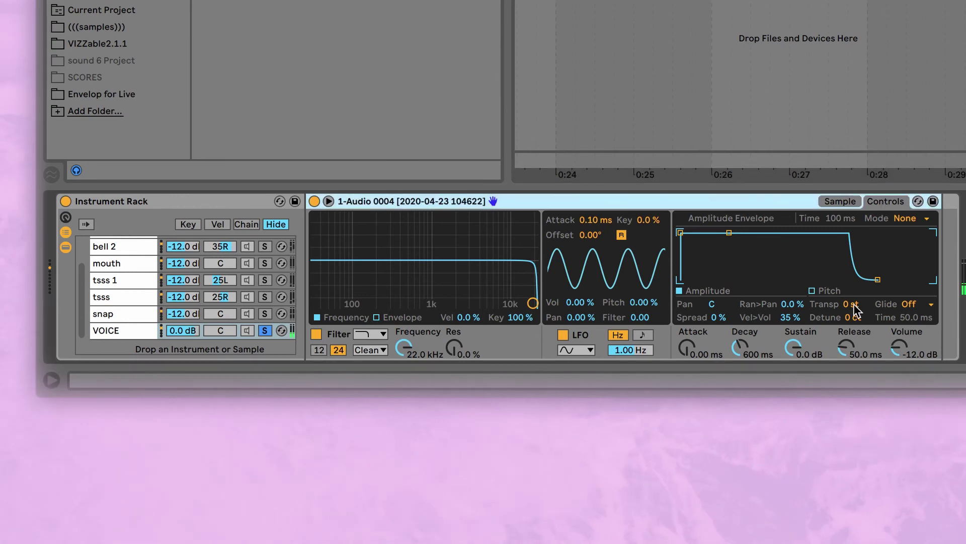
scroll(152, 294, up, 2)
click(264, 244)
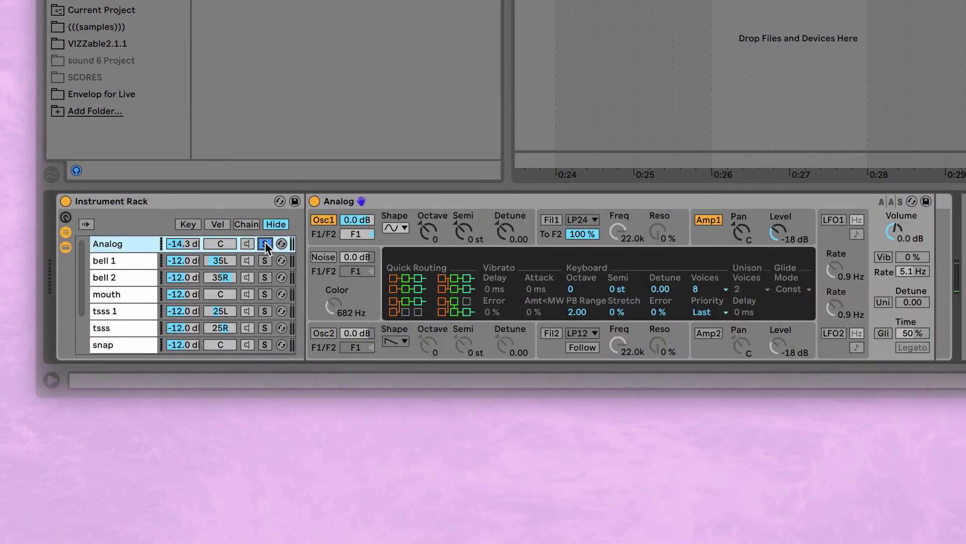
scroll(253, 288, down, 3)
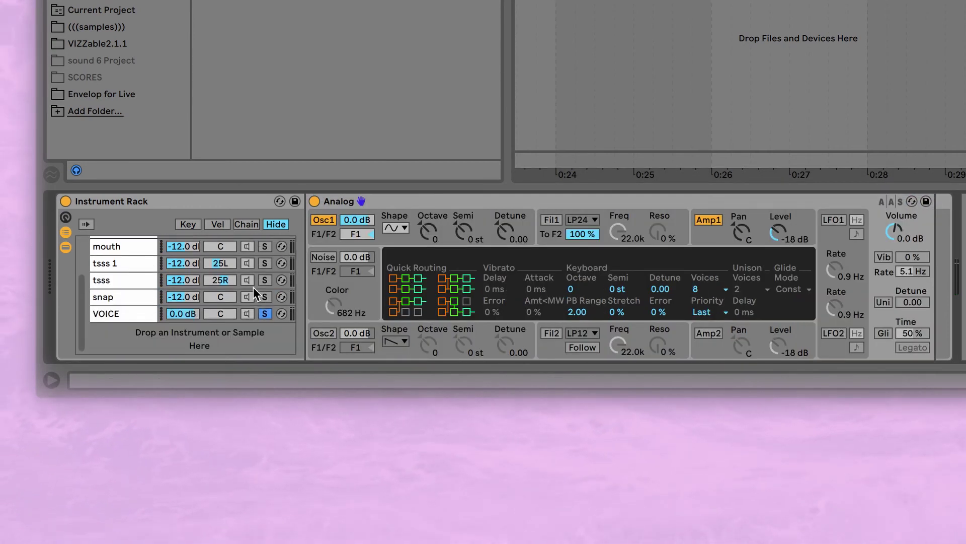
key(x)
scroll(238, 309, up, 3)
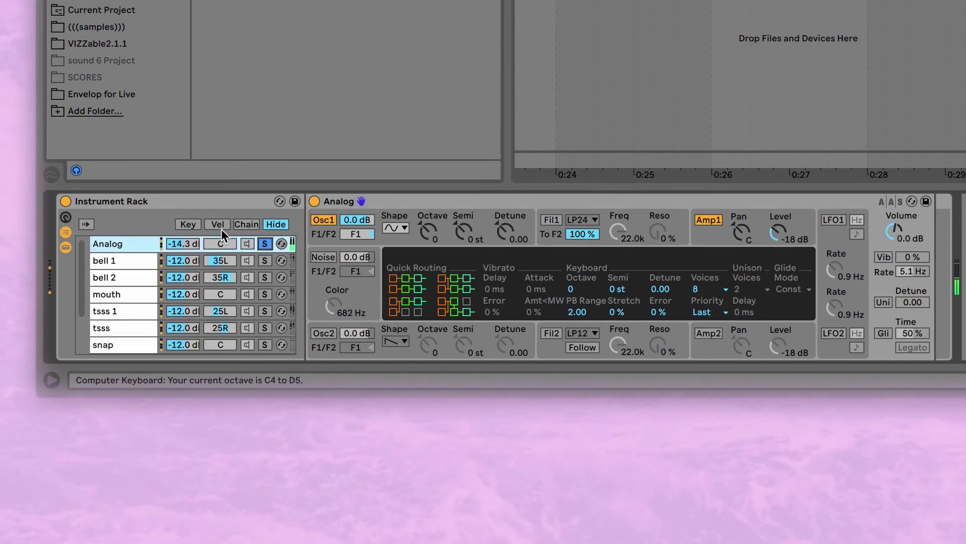
drag(179, 248, 178, 222)
scroll(275, 263, down, 3)
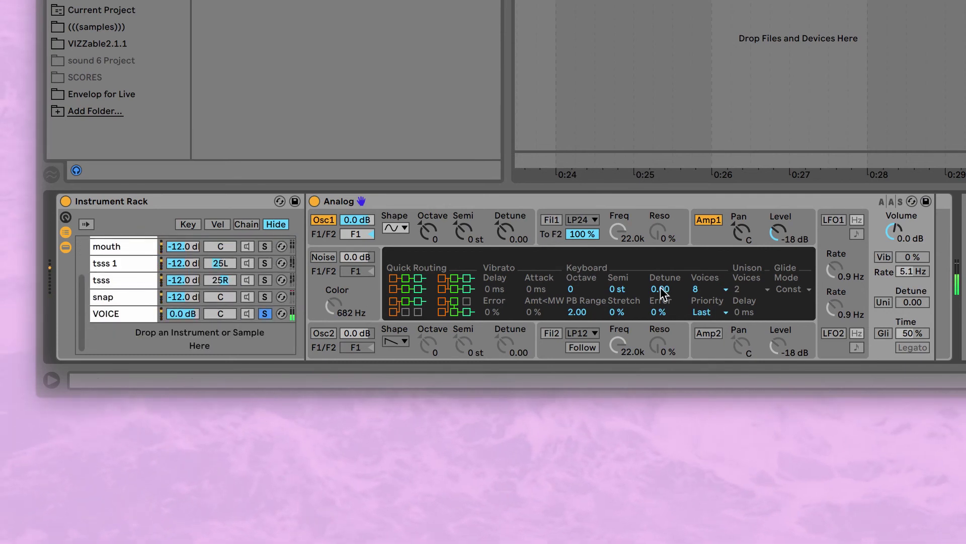
Try the VOICE Simpler at -12 st with the computer keyboard at C5–D6, and reset its transposition to 0 st
click(116, 313)
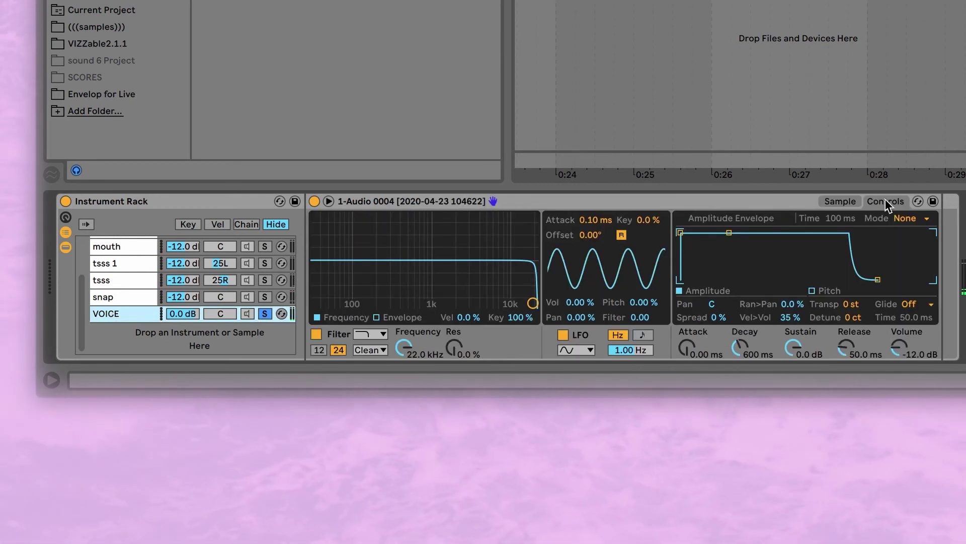
drag(851, 304, 849, 308)
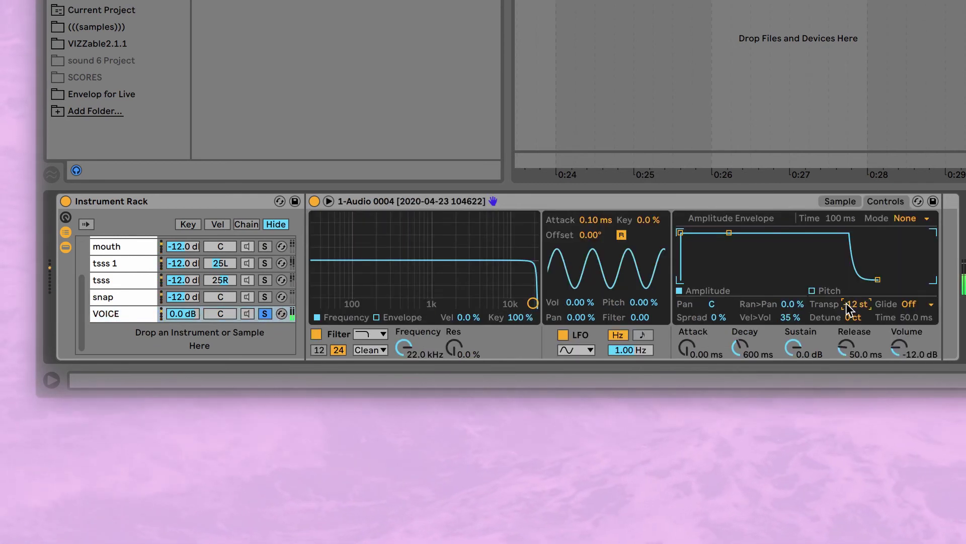
key(x)
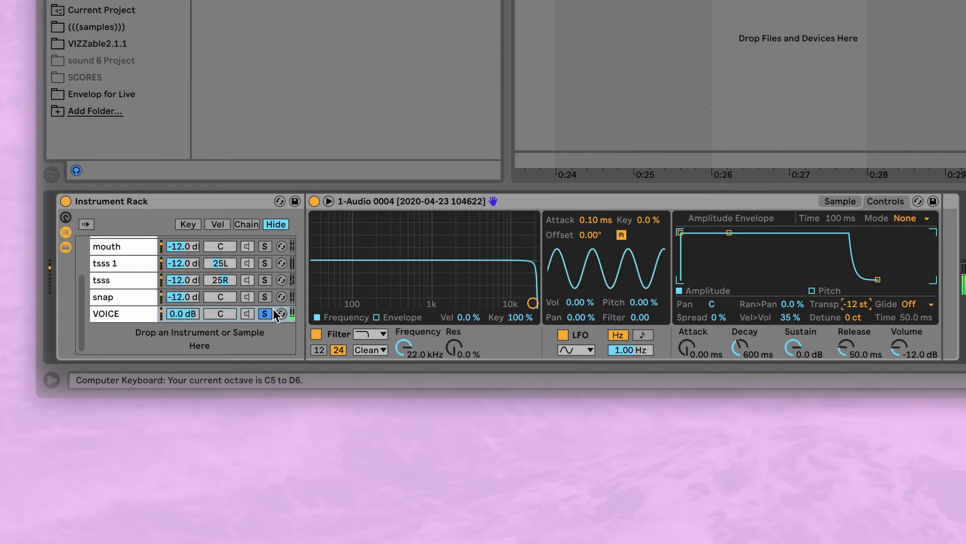
double_click(864, 306)
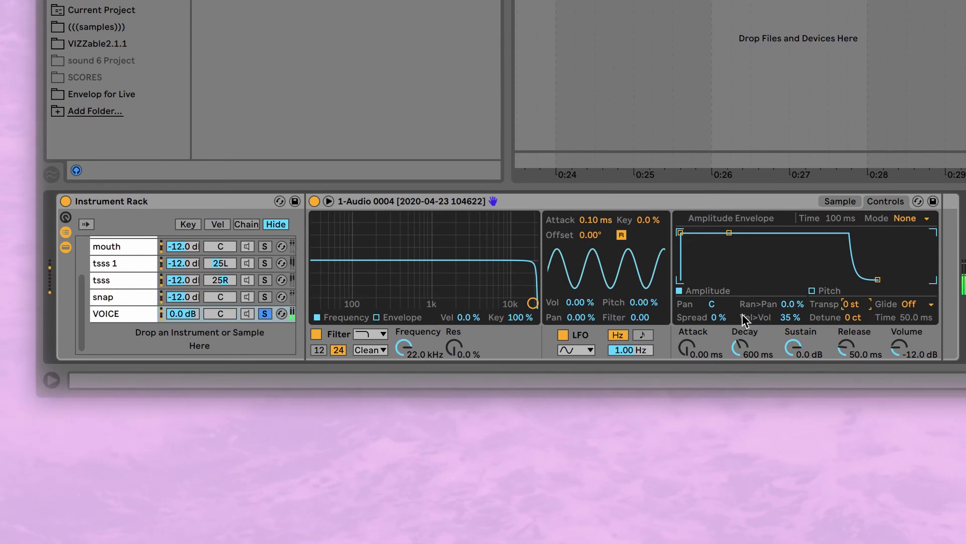
Unsolo the VOICE chain and show its sample waveform
click(264, 313)
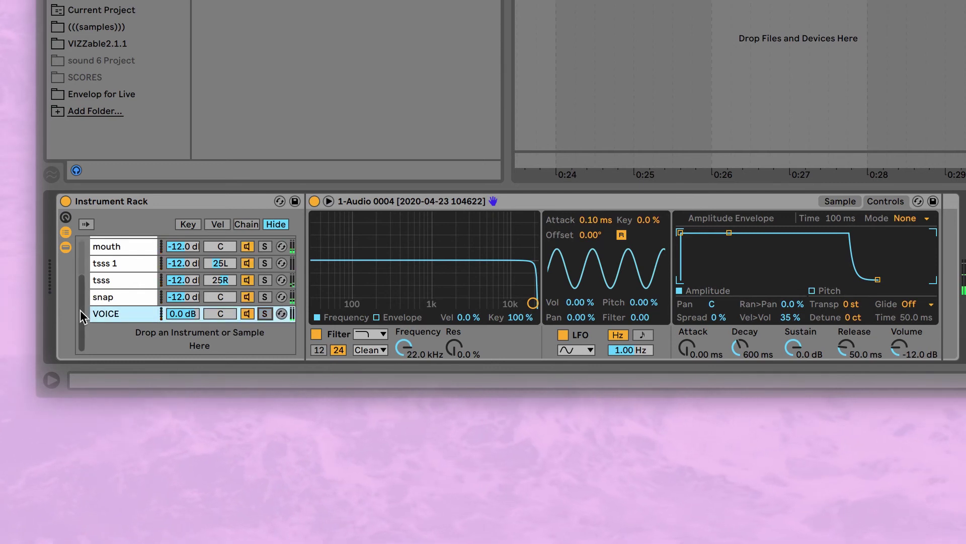
click(850, 201)
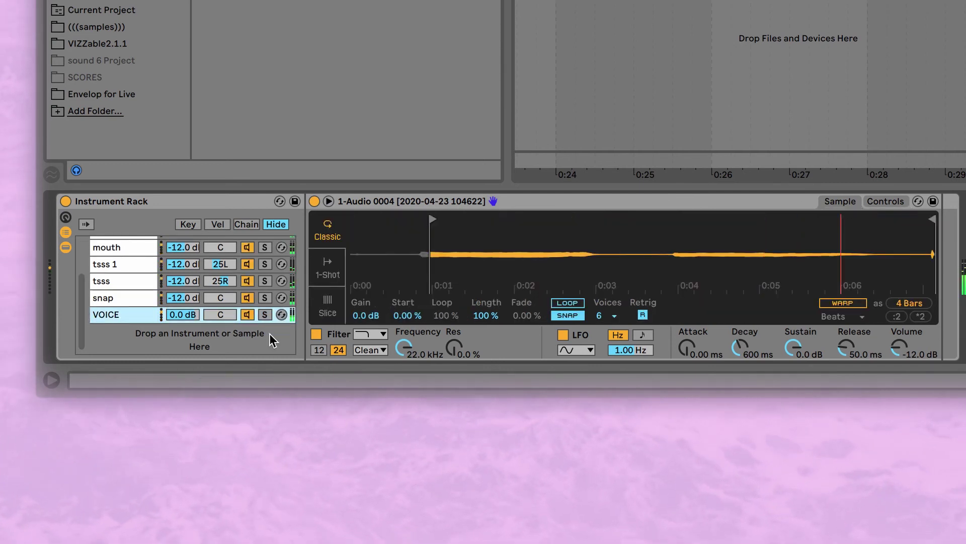
Mute the Analog chain and set the VOICE Simpler's transposition to -12 st
scroll(199, 297, up, 3)
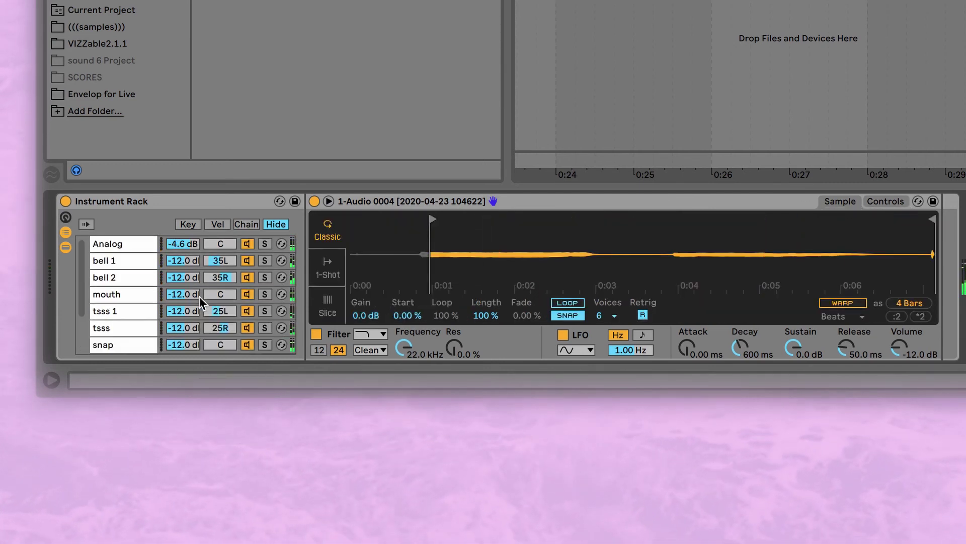
click(256, 242)
click(247, 244)
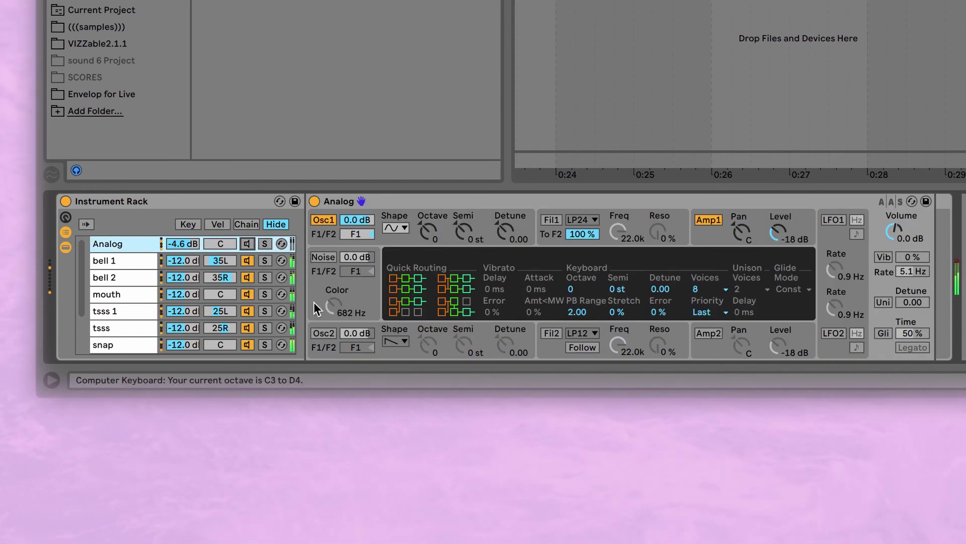
scroll(131, 295, down, 3)
click(174, 312)
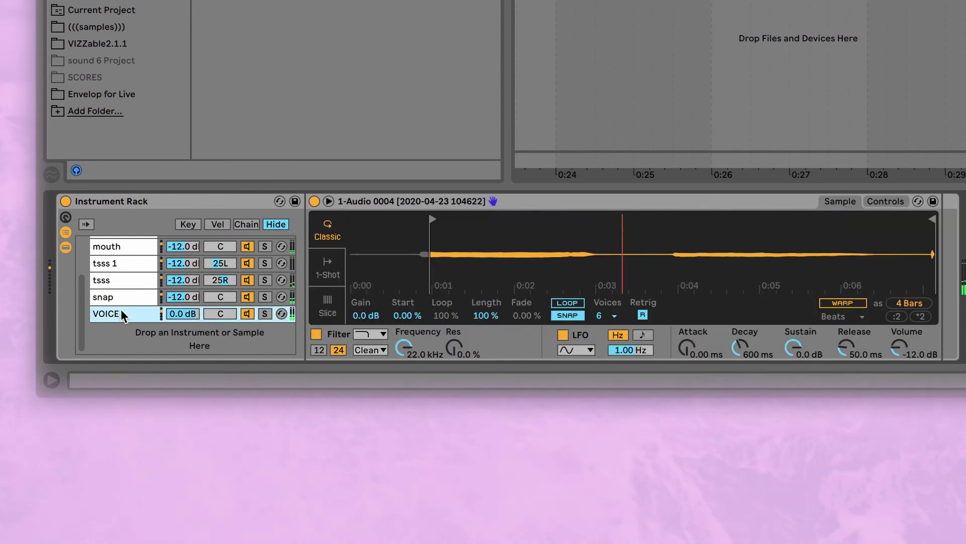
click(885, 201)
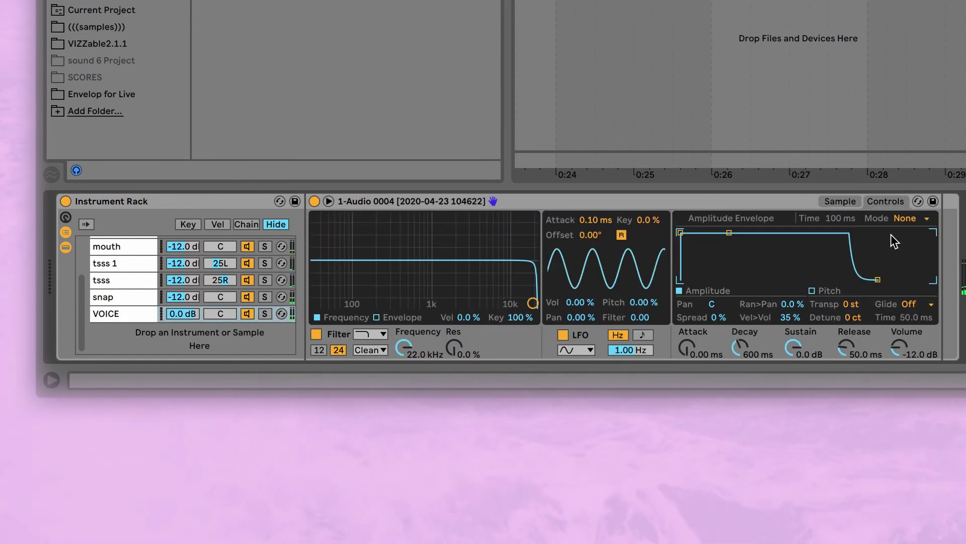
click(855, 307)
text(-12)
key(Return)
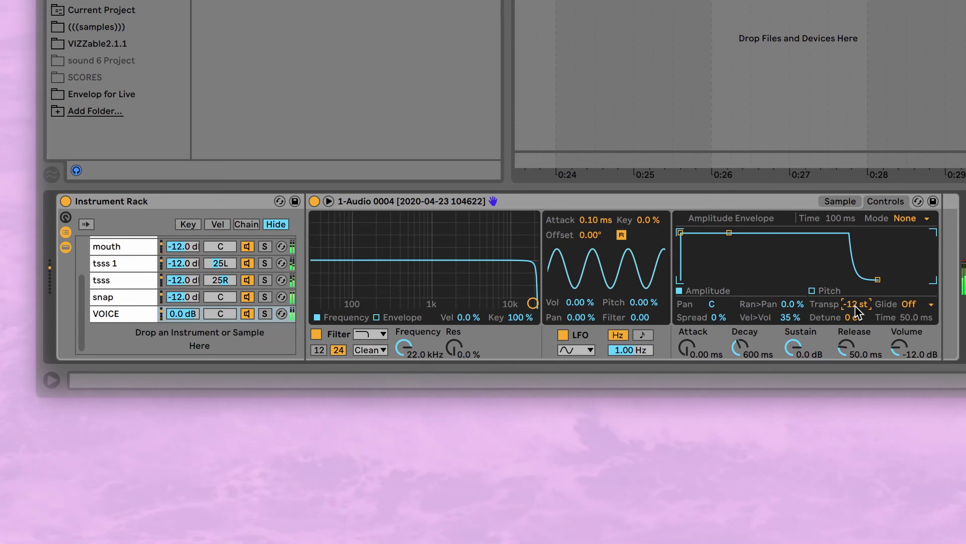
Trim the VOICE sample to about 0:01–0:06 and turn on looped playback
click(841, 202)
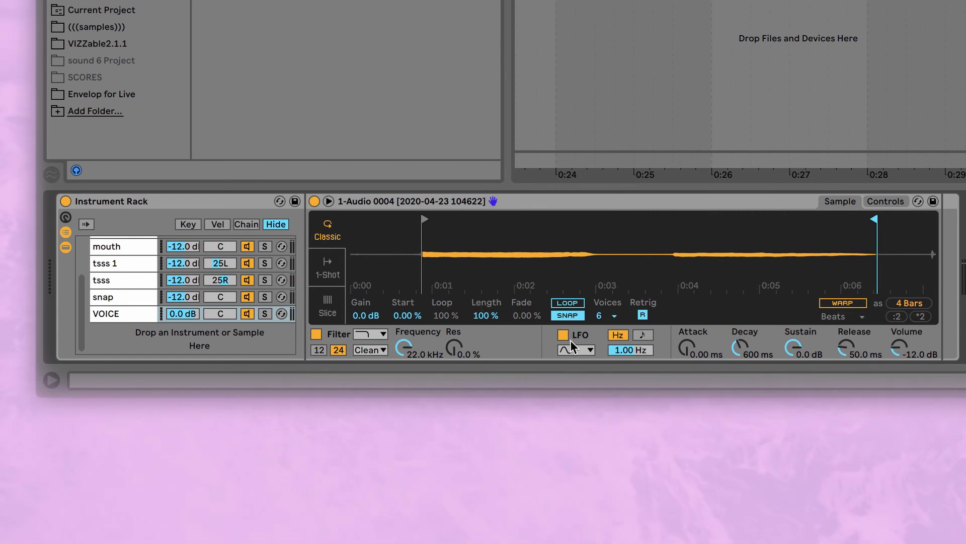
click(574, 303)
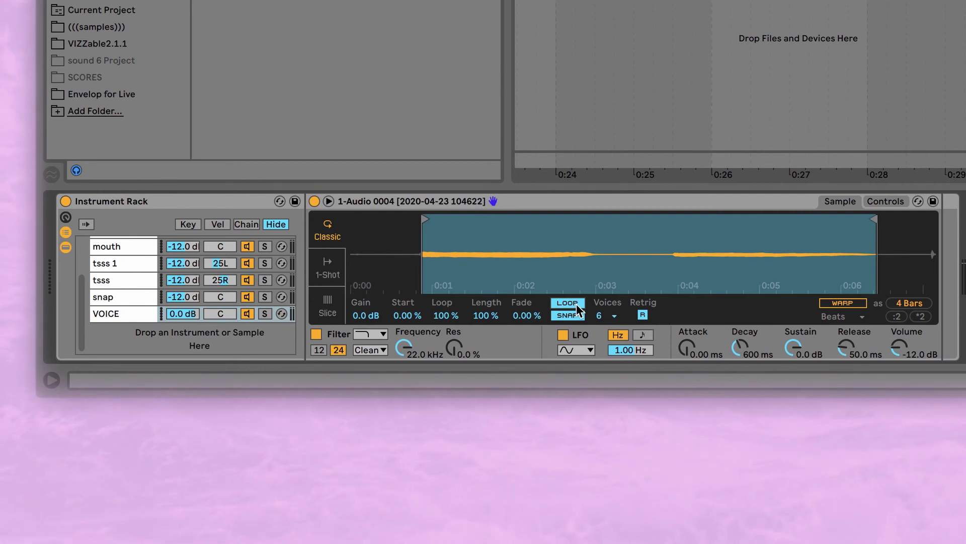
key(a)
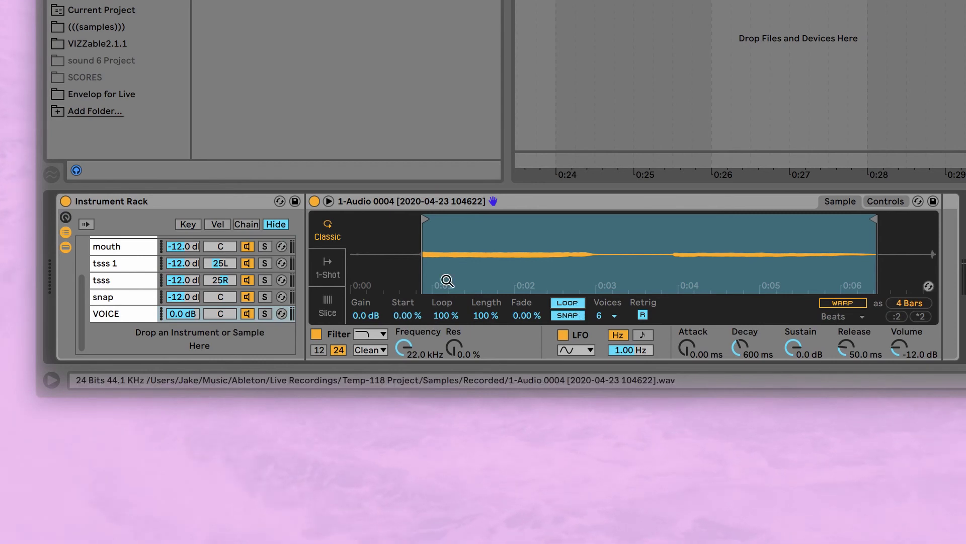
Duplicate the VOICE chain and pan the original to 50L and the copy to 50R
click(108, 315)
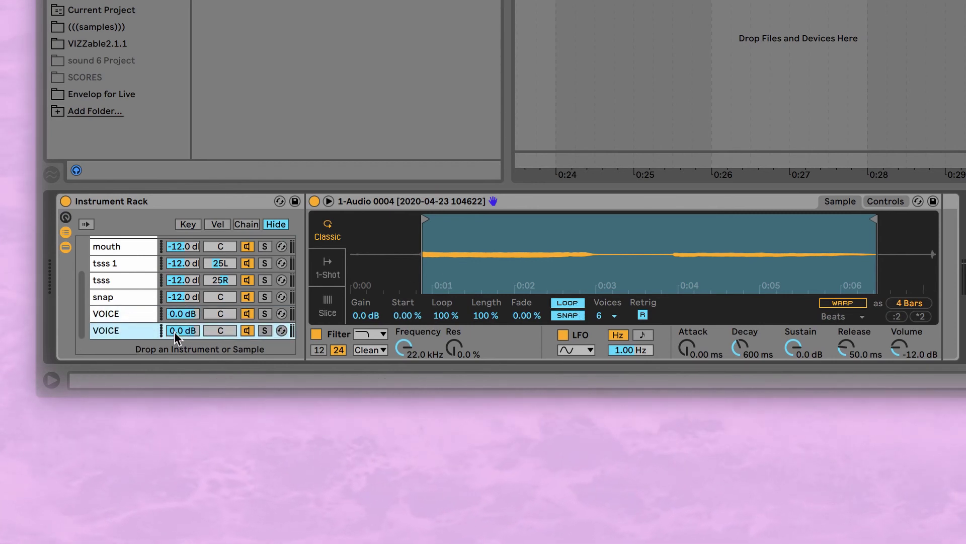
click(219, 313)
mouse_move(220, 313)
mouse_down()
mouse_move(219, 348)
mouse_move(217, 297)
mouse_up()
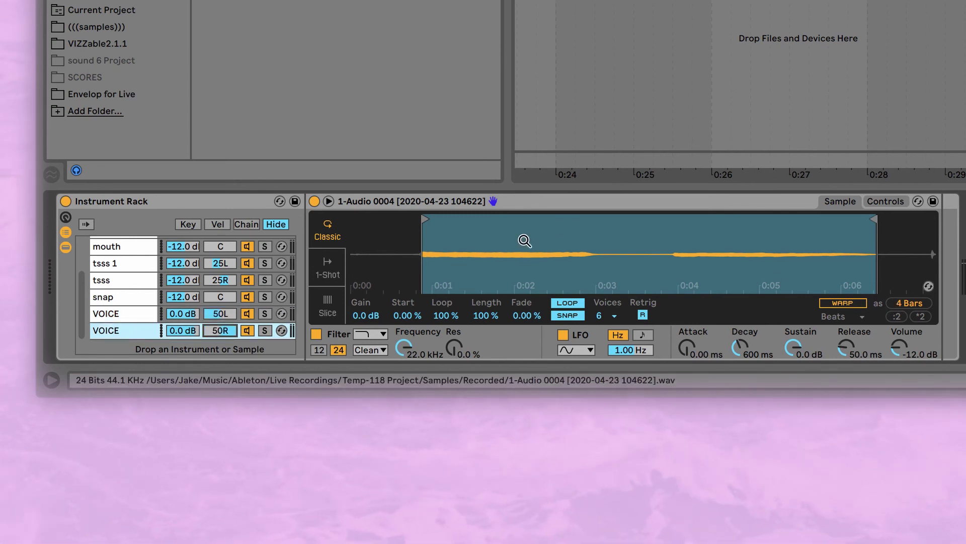
Narrow the sample region of the VOICE copy panned 50R at both ends and set its LFO pitch amount to 0.10 %
drag(427, 218, 452, 219)
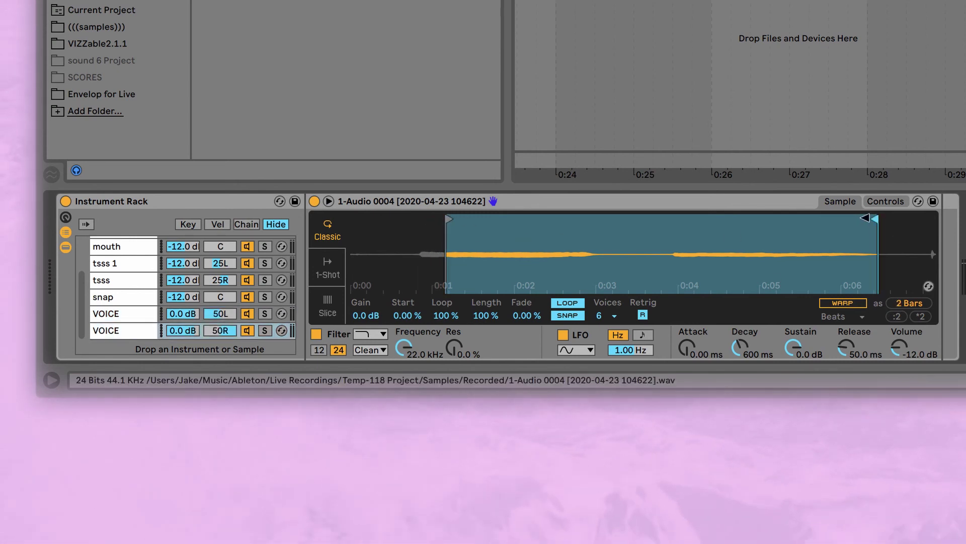
drag(876, 221, 840, 226)
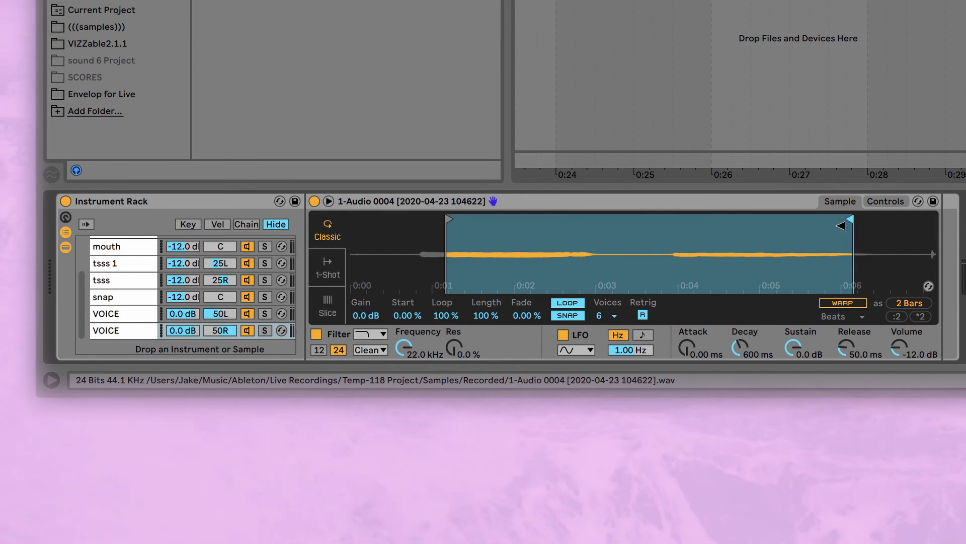
click(871, 206)
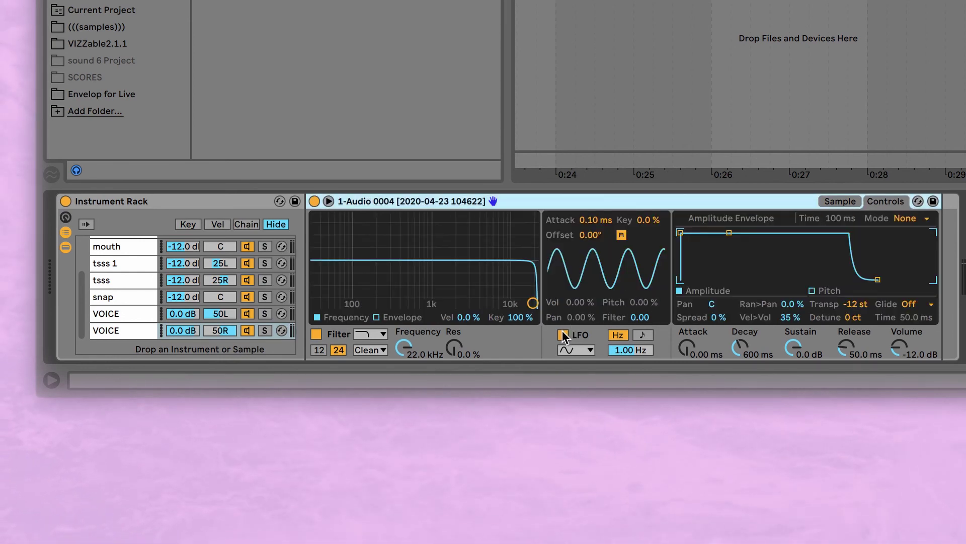
click(642, 298)
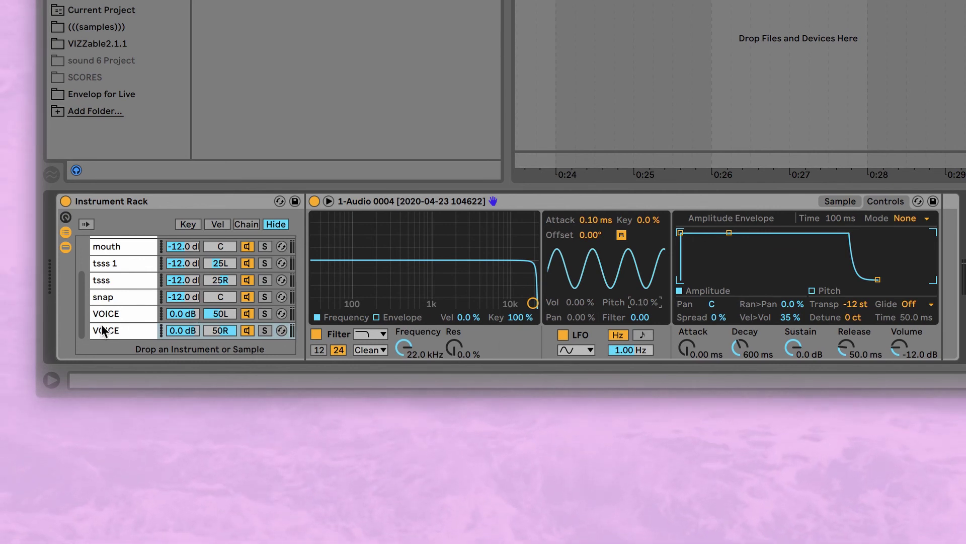
Set the LFO of the VOICE chain panned 50L to a rate of 0.29 Hz and a pitch amount of 0.10 %
click(107, 312)
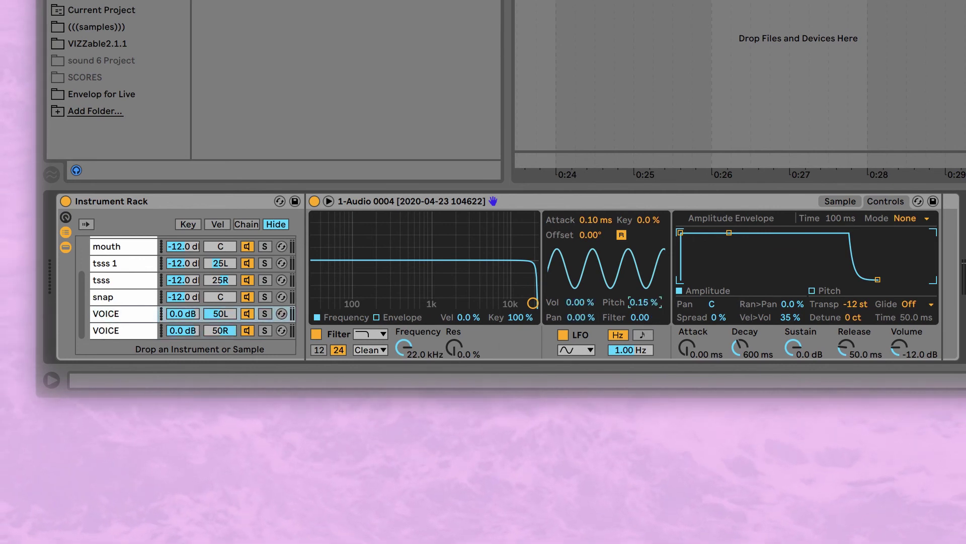
drag(625, 349, 625, 371)
drag(641, 303, 641, 292)
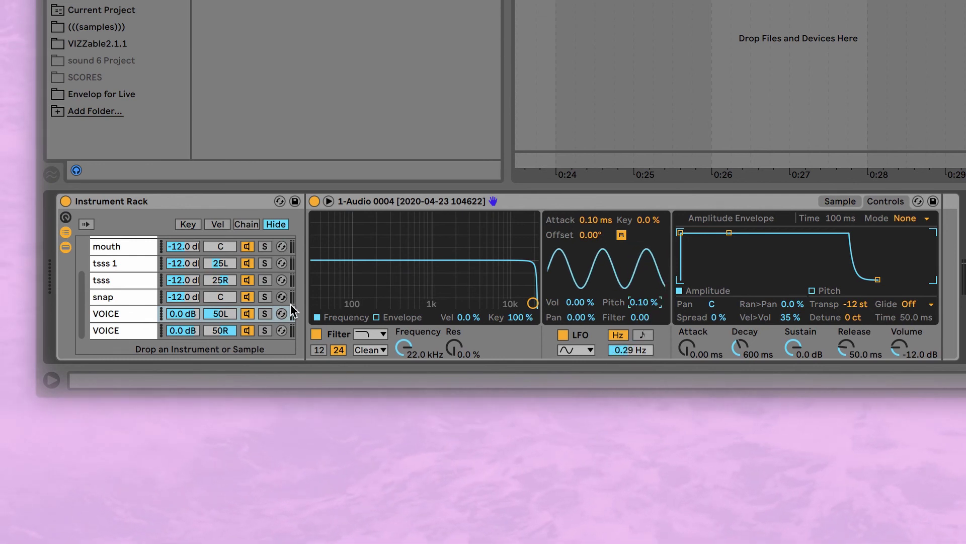
Compare the LFO settings of the two VOICE chains while playing notes
click(114, 313)
click(115, 330)
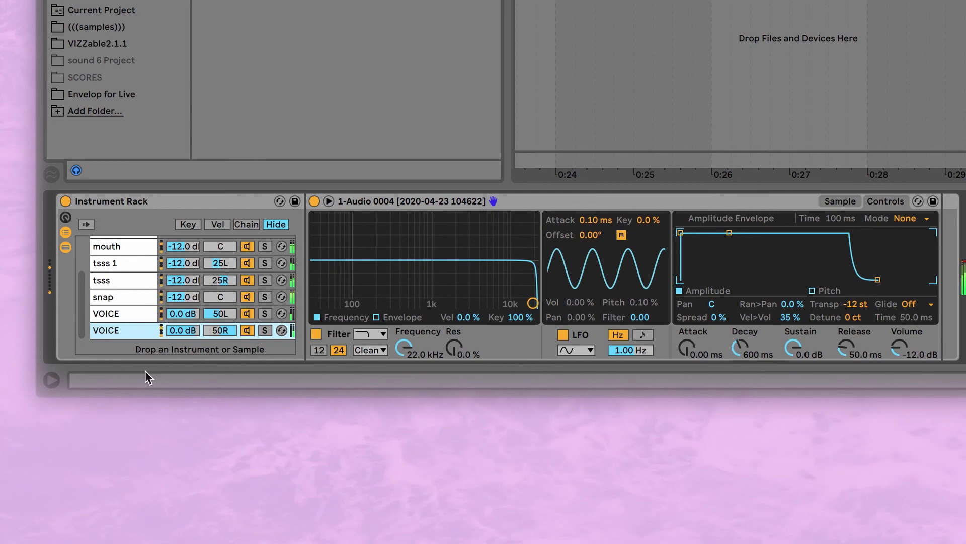
click(116, 314)
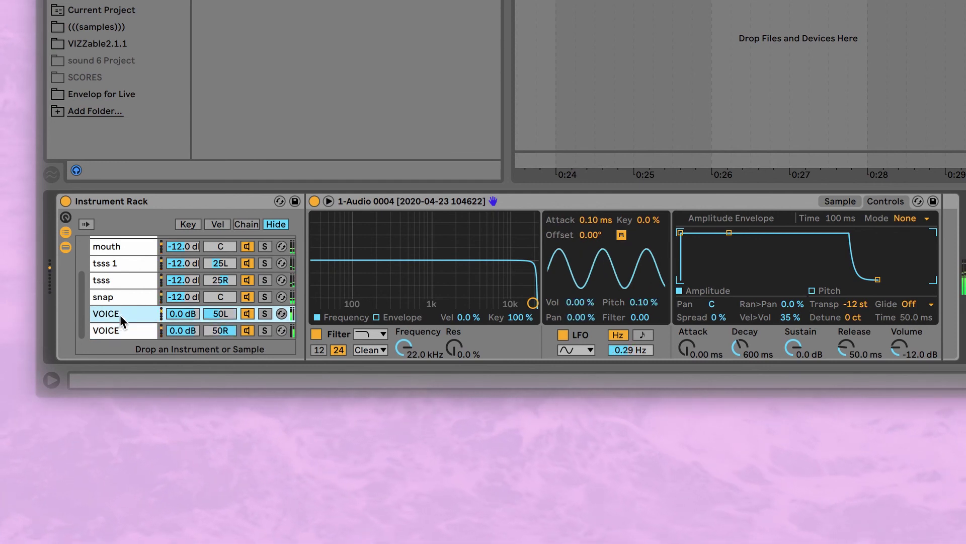
Unmute the Analog chain and set its volume to -23.0 dB
scroll(156, 302, up, 3)
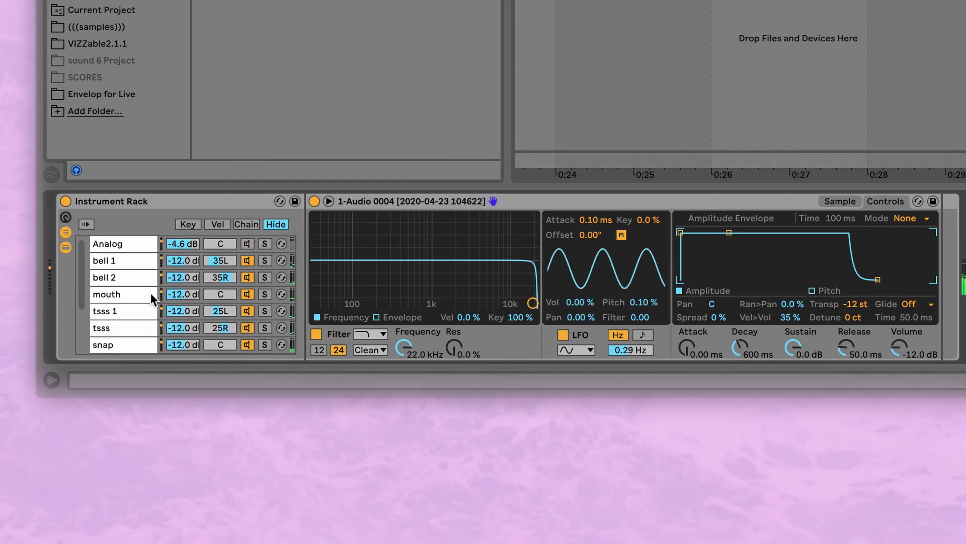
click(245, 244)
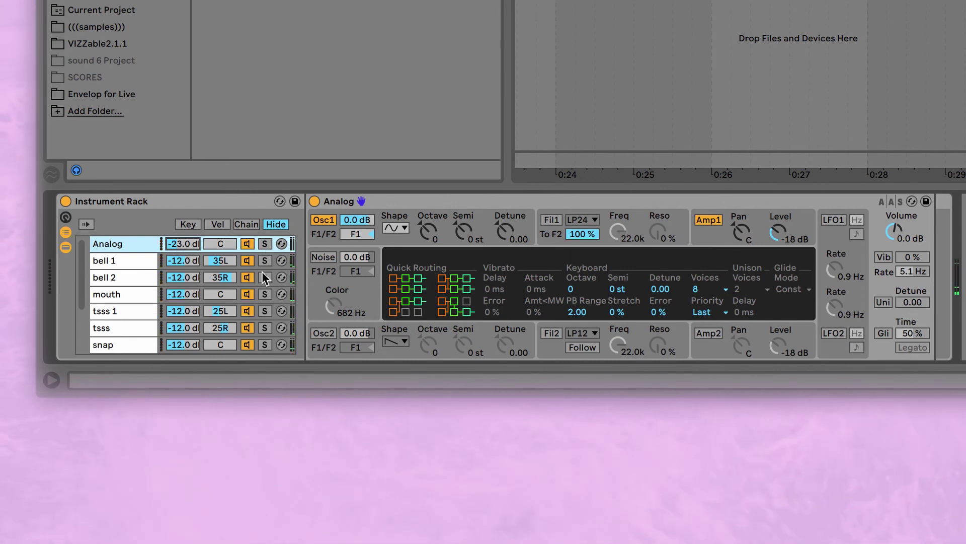
scroll(176, 249, down, 5)
scroll(175, 249, up, 5)
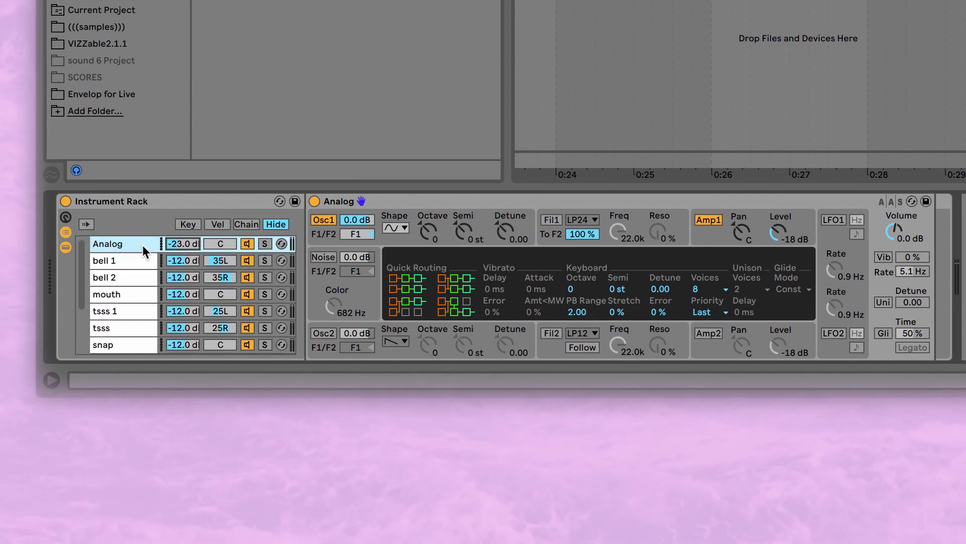
Review the rack's chains from Analog to VOICE, checking the Simpler settings of bell 2 and the VOICE chain panned 50L
scroll(143, 248, down, 3)
scroll(143, 246, down, 3)
scroll(143, 246, up, 5)
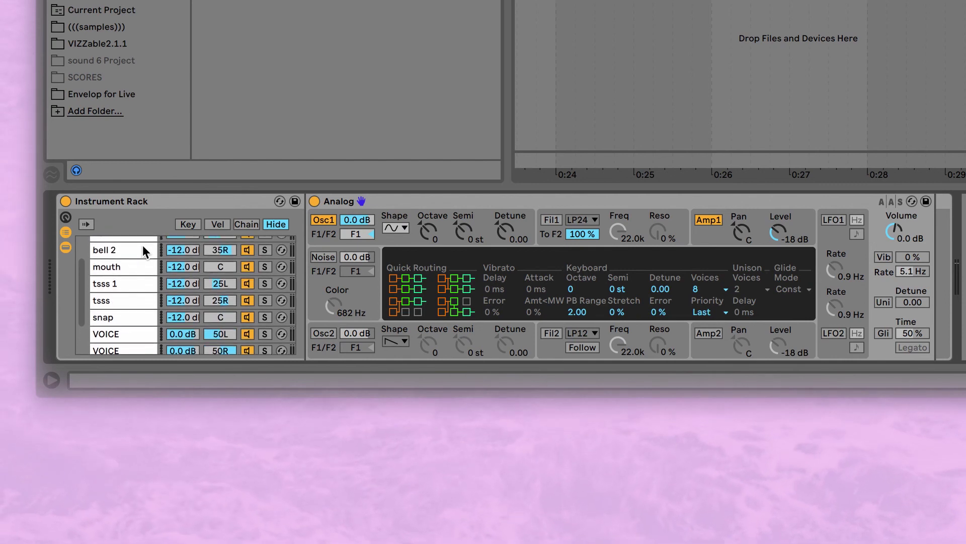
scroll(142, 246, up, 1)
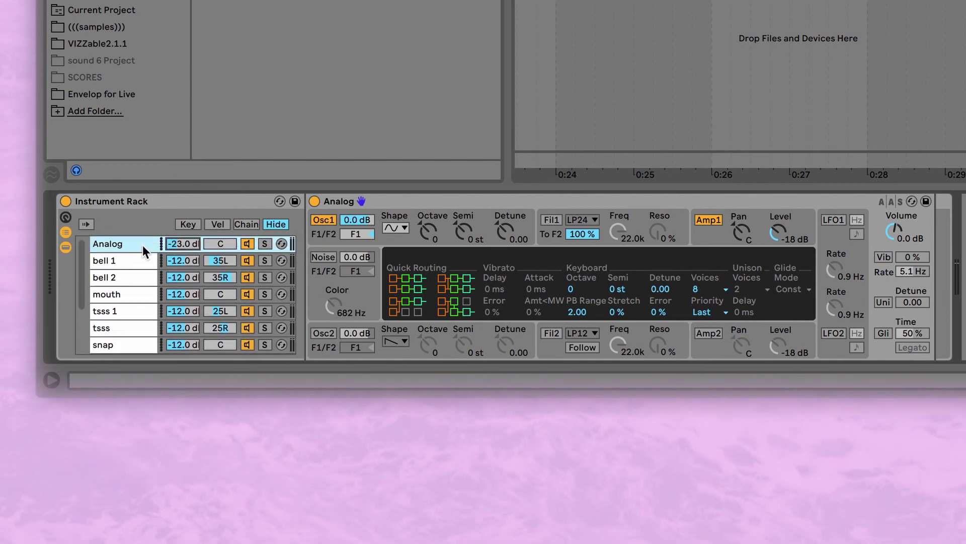
click(113, 265)
click(110, 276)
scroll(191, 280, down, 3)
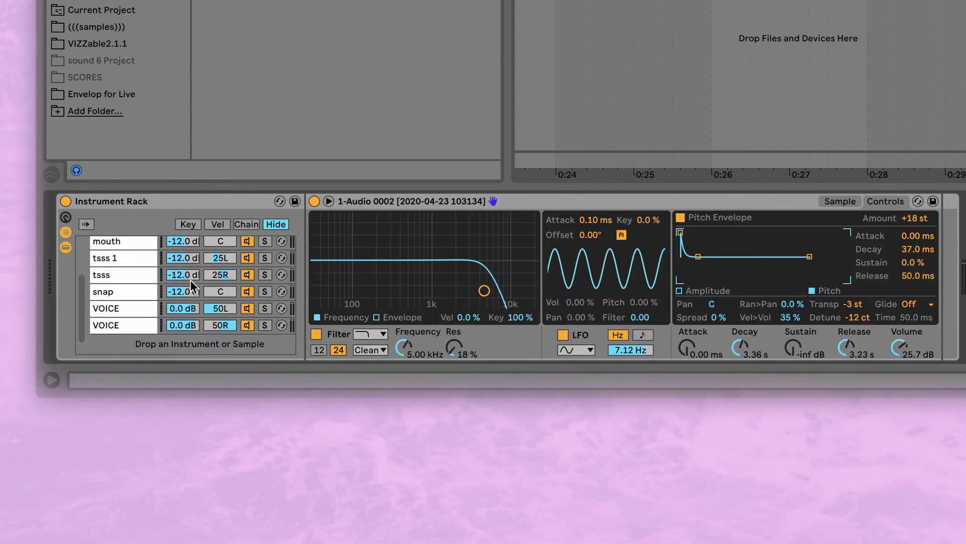
click(132, 316)
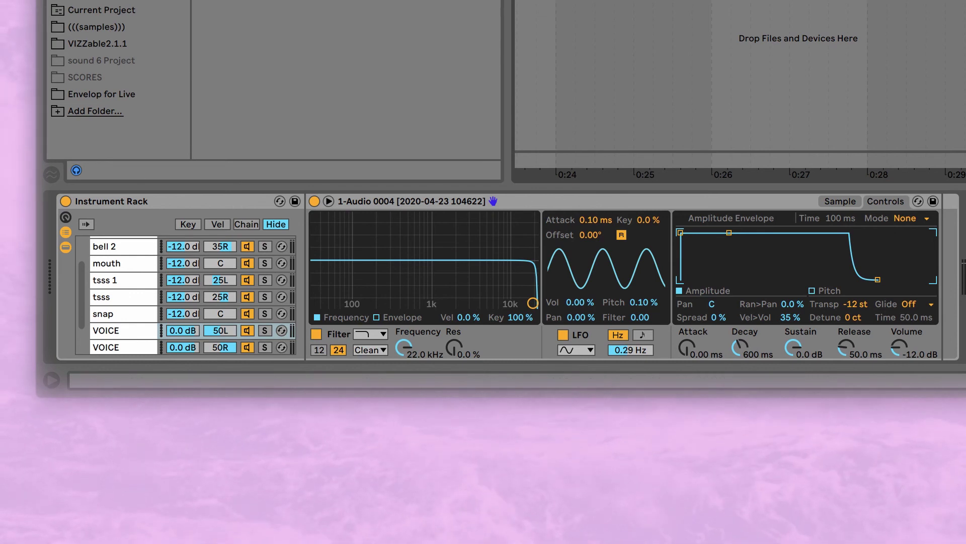
Hide the browser and zoom the arrangement out to show about 1:40 of the timeline
key(alt+super+b)
key(minus)
key(minus)
key(minus)
key(minus)
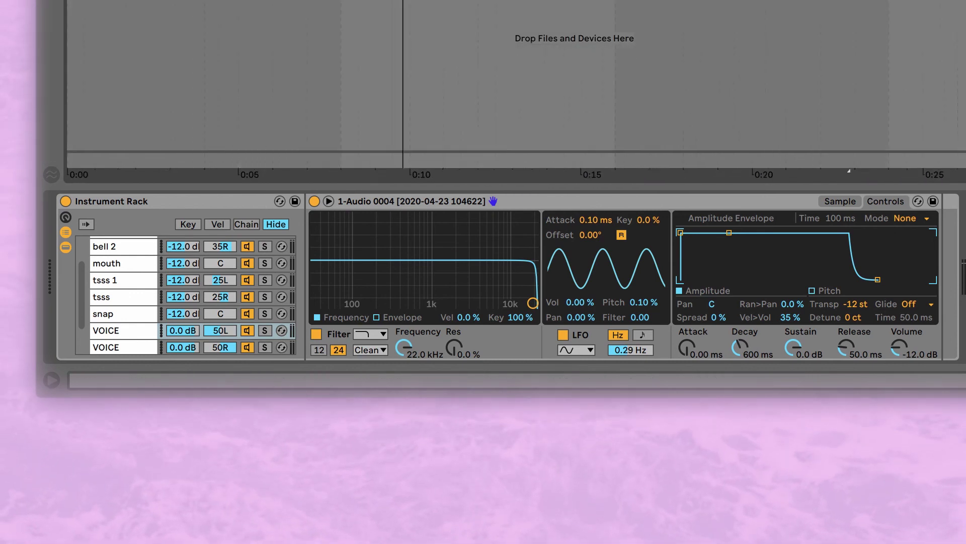
key(minus)
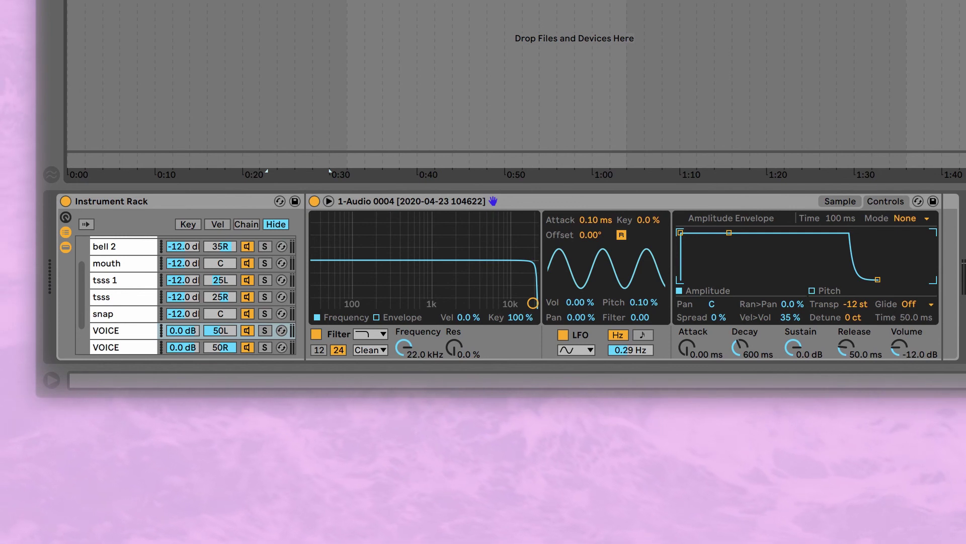